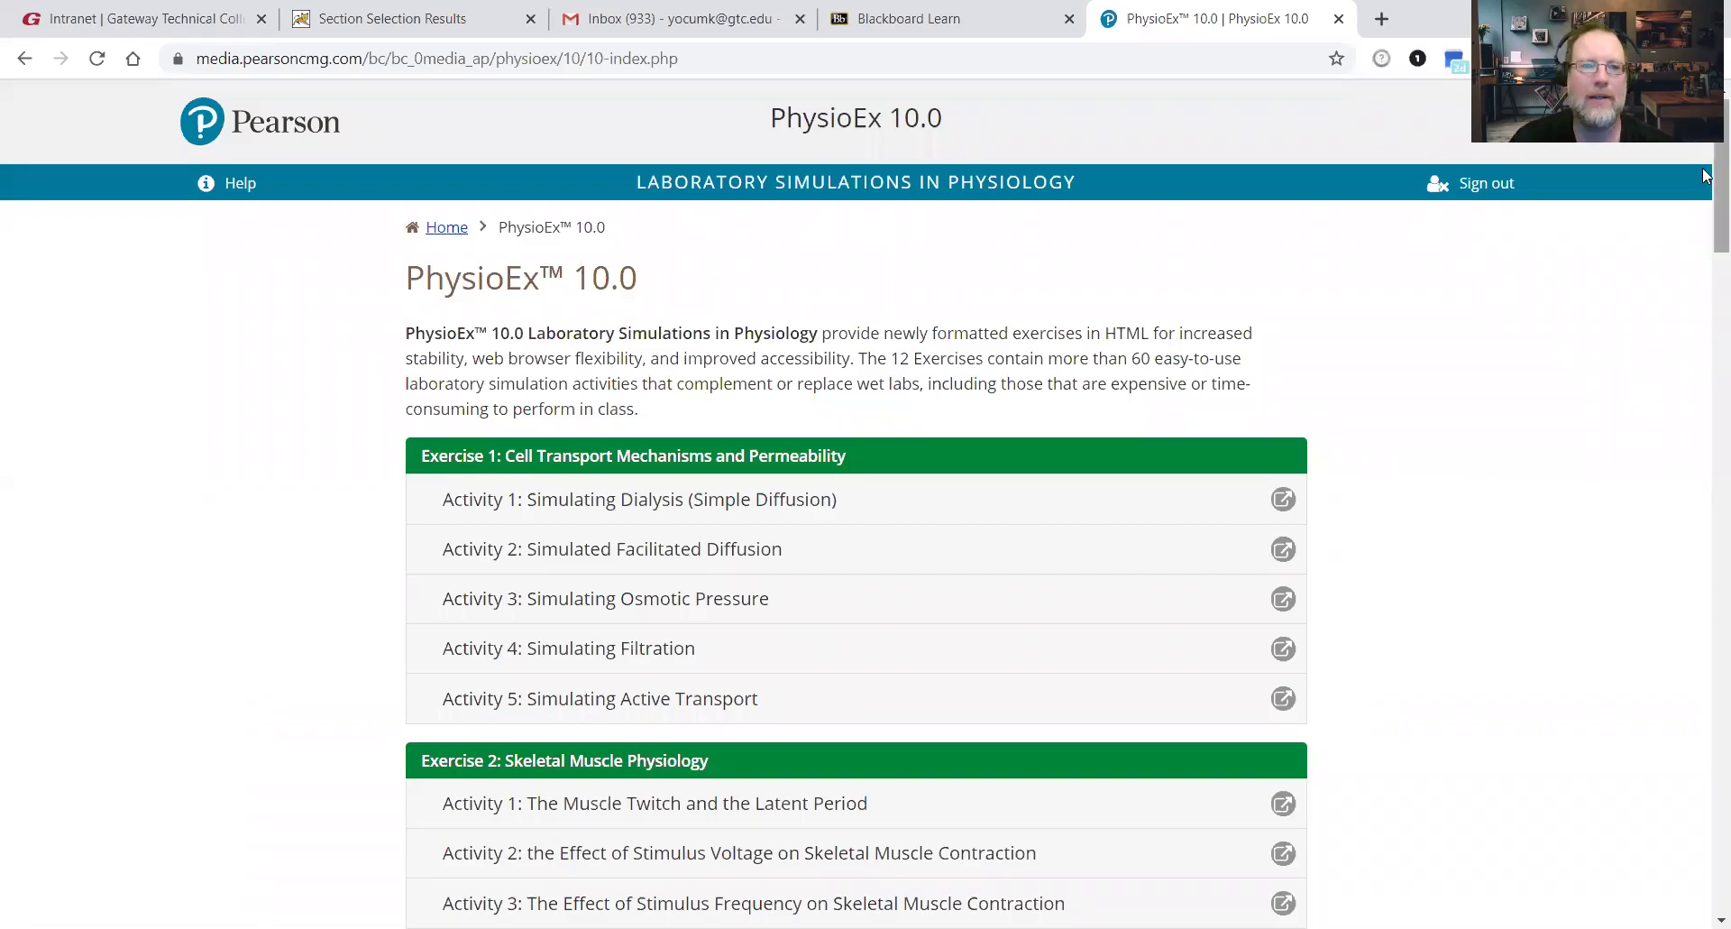
- Open Exercise 5 Activity 2, the blood viscosity and flow rate activity, from the exercise list
drag(1706, 189, 1706, 470)
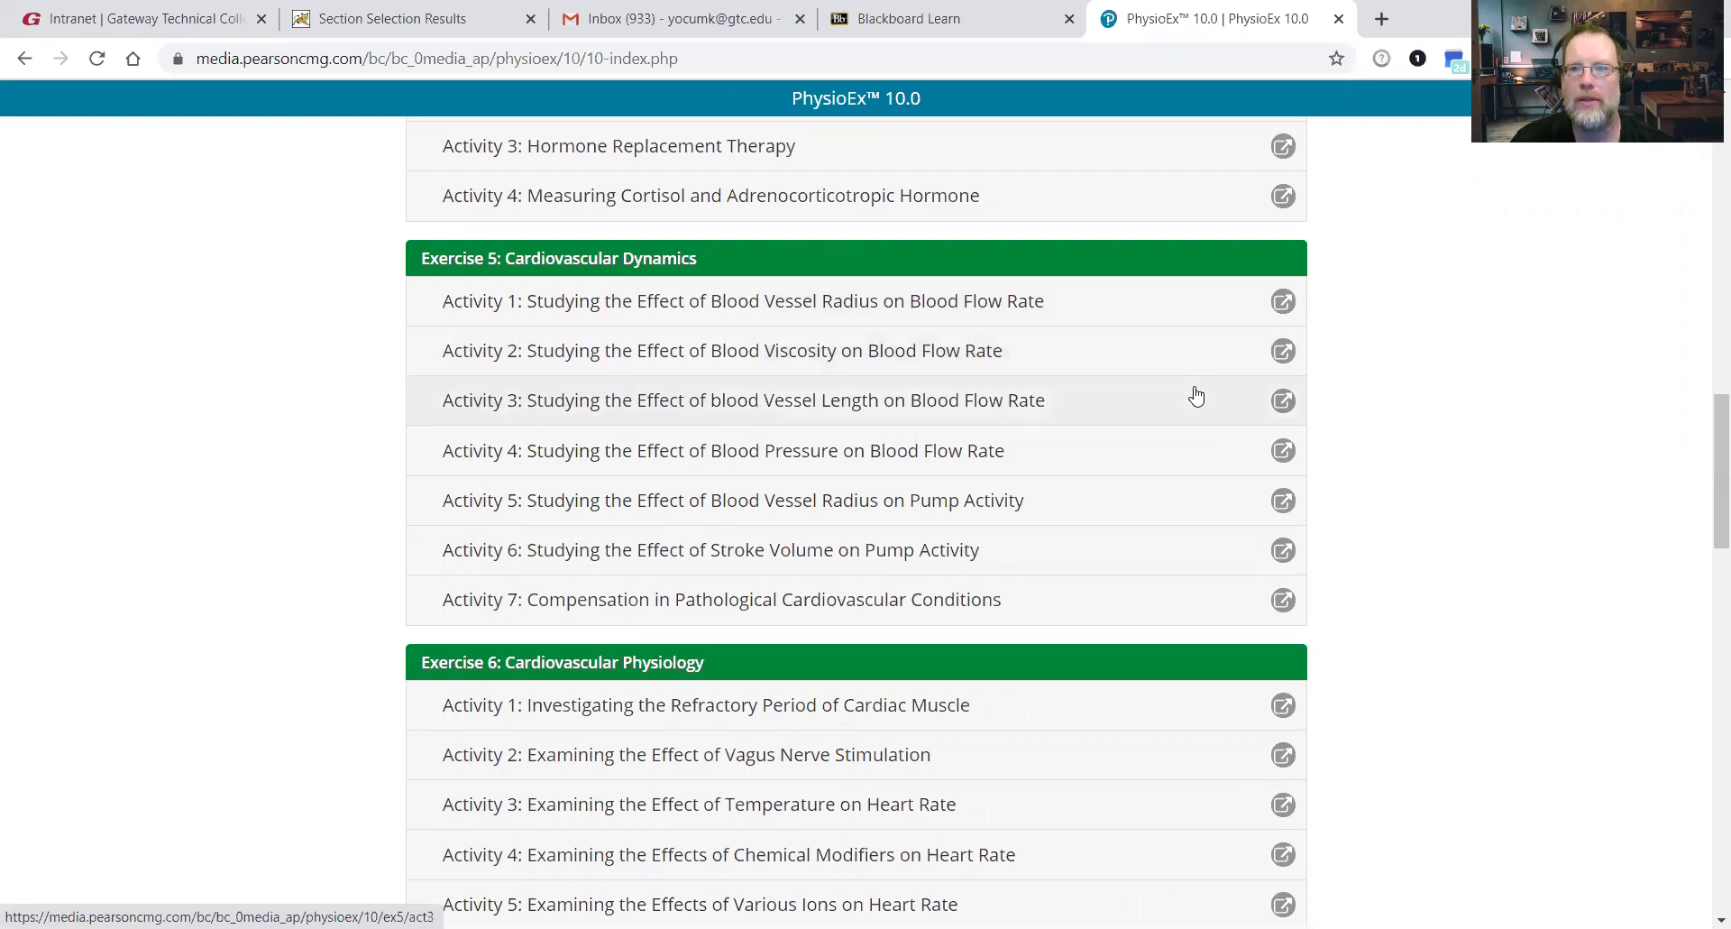
click(1093, 348)
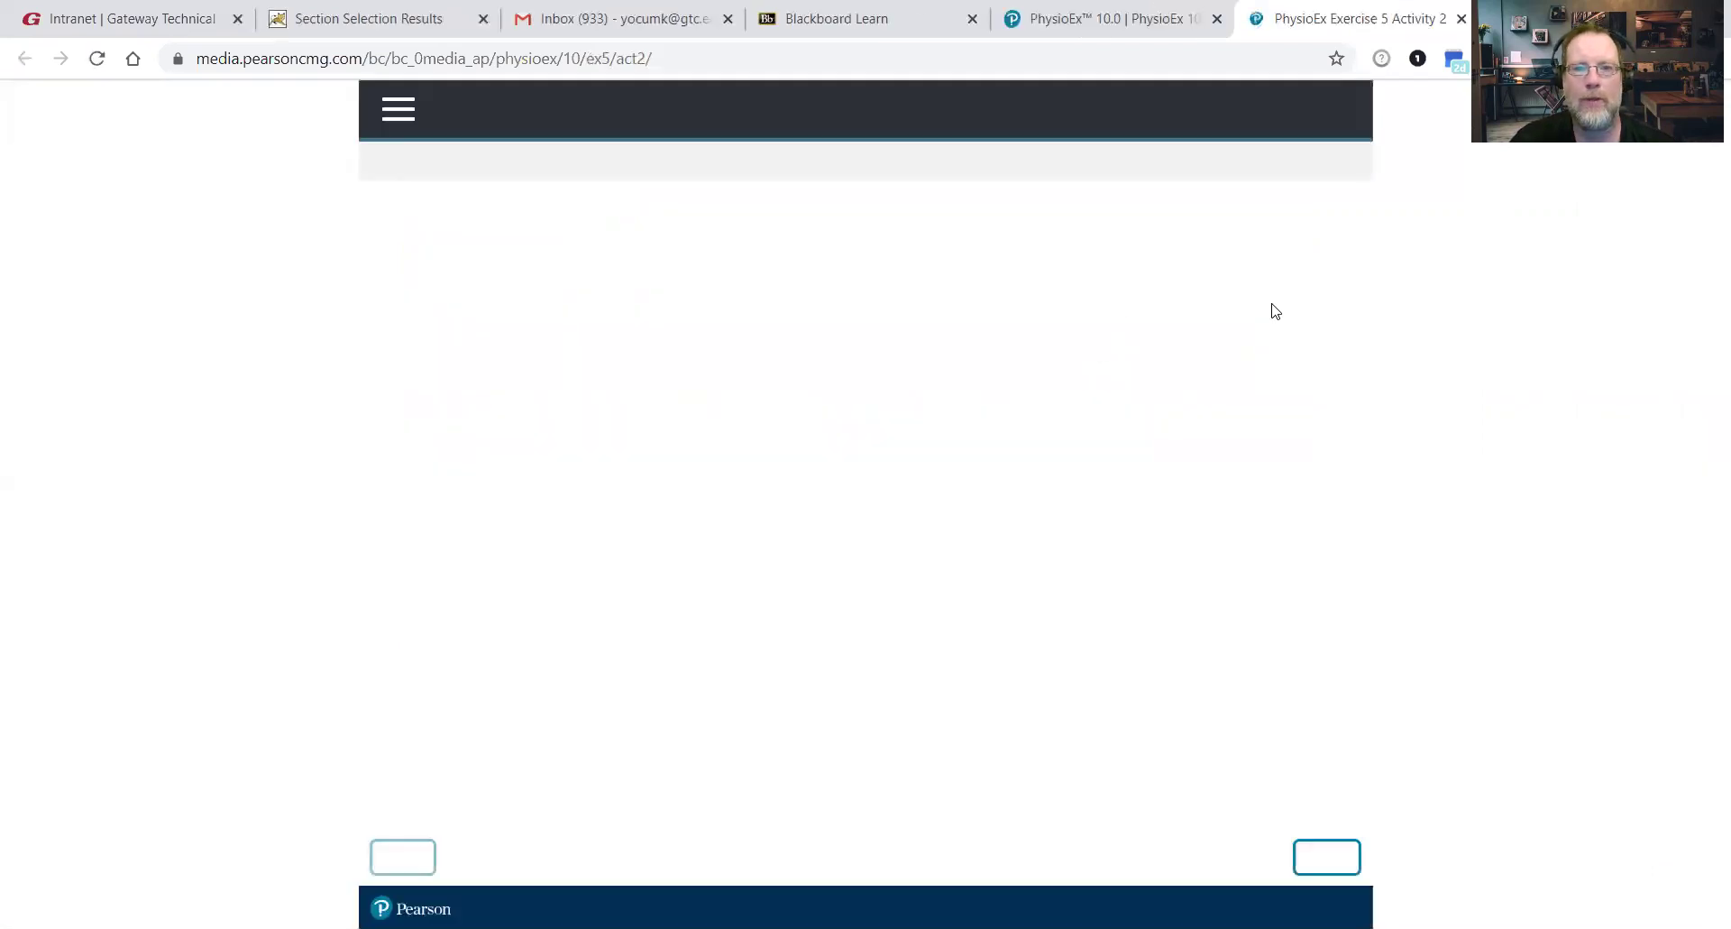
click(1325, 857)
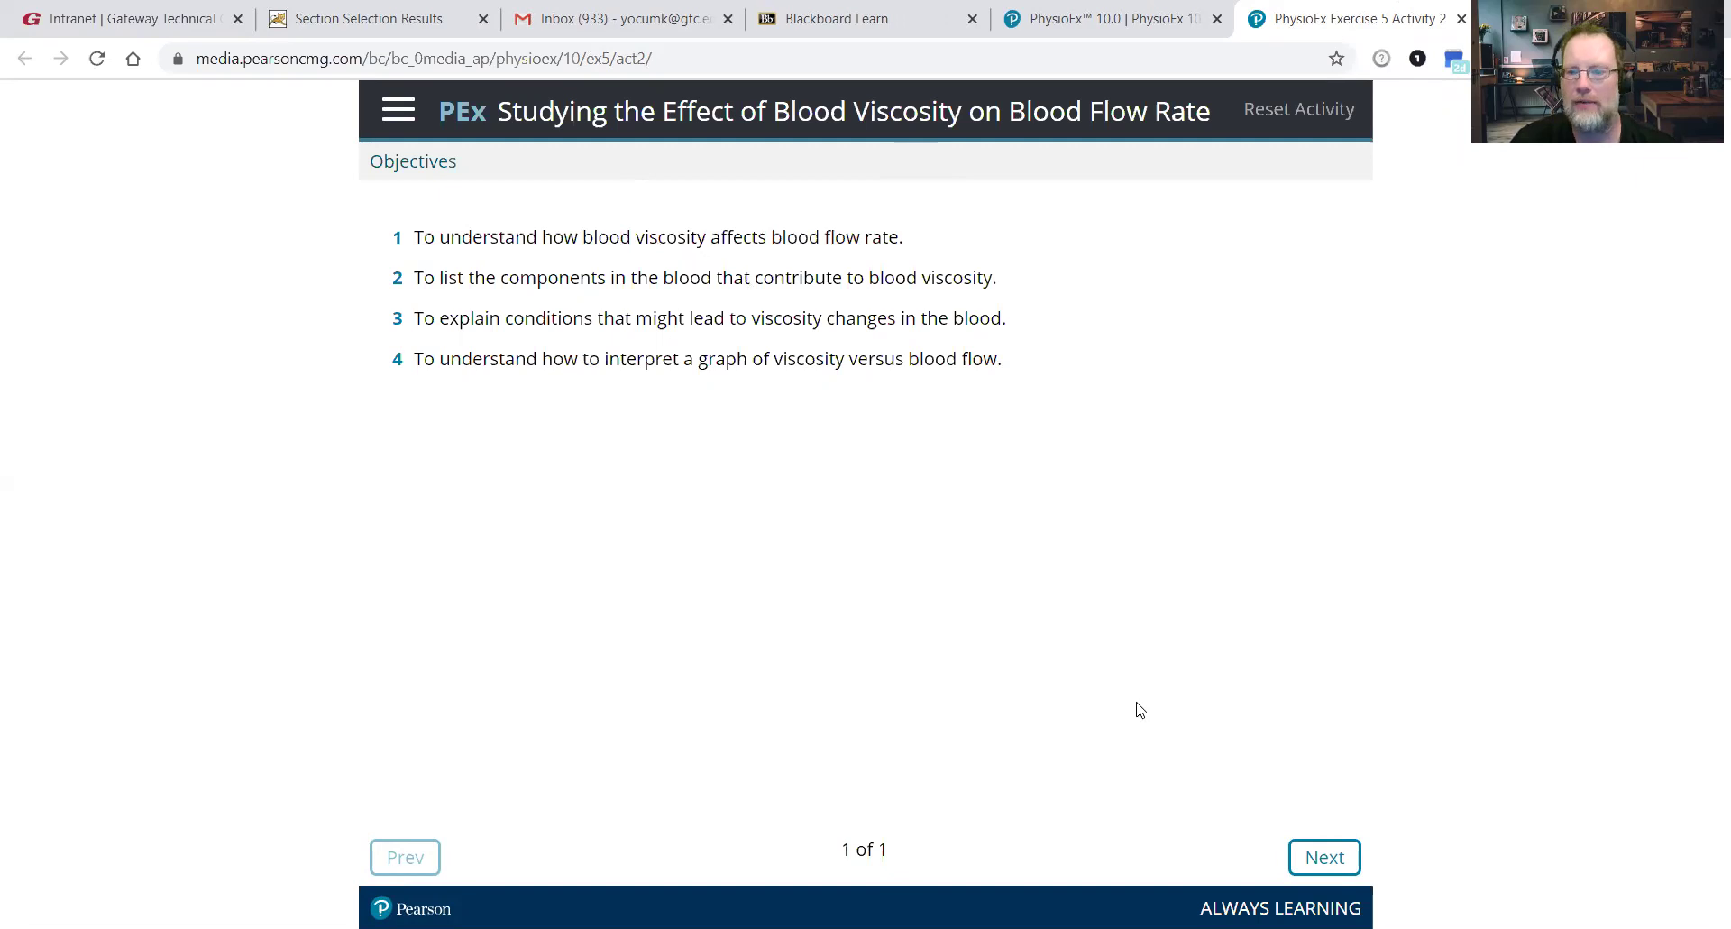
- Page past the Objectives and Introduction pages 1 and 2 to the pre-lab quiz
click(1335, 868)
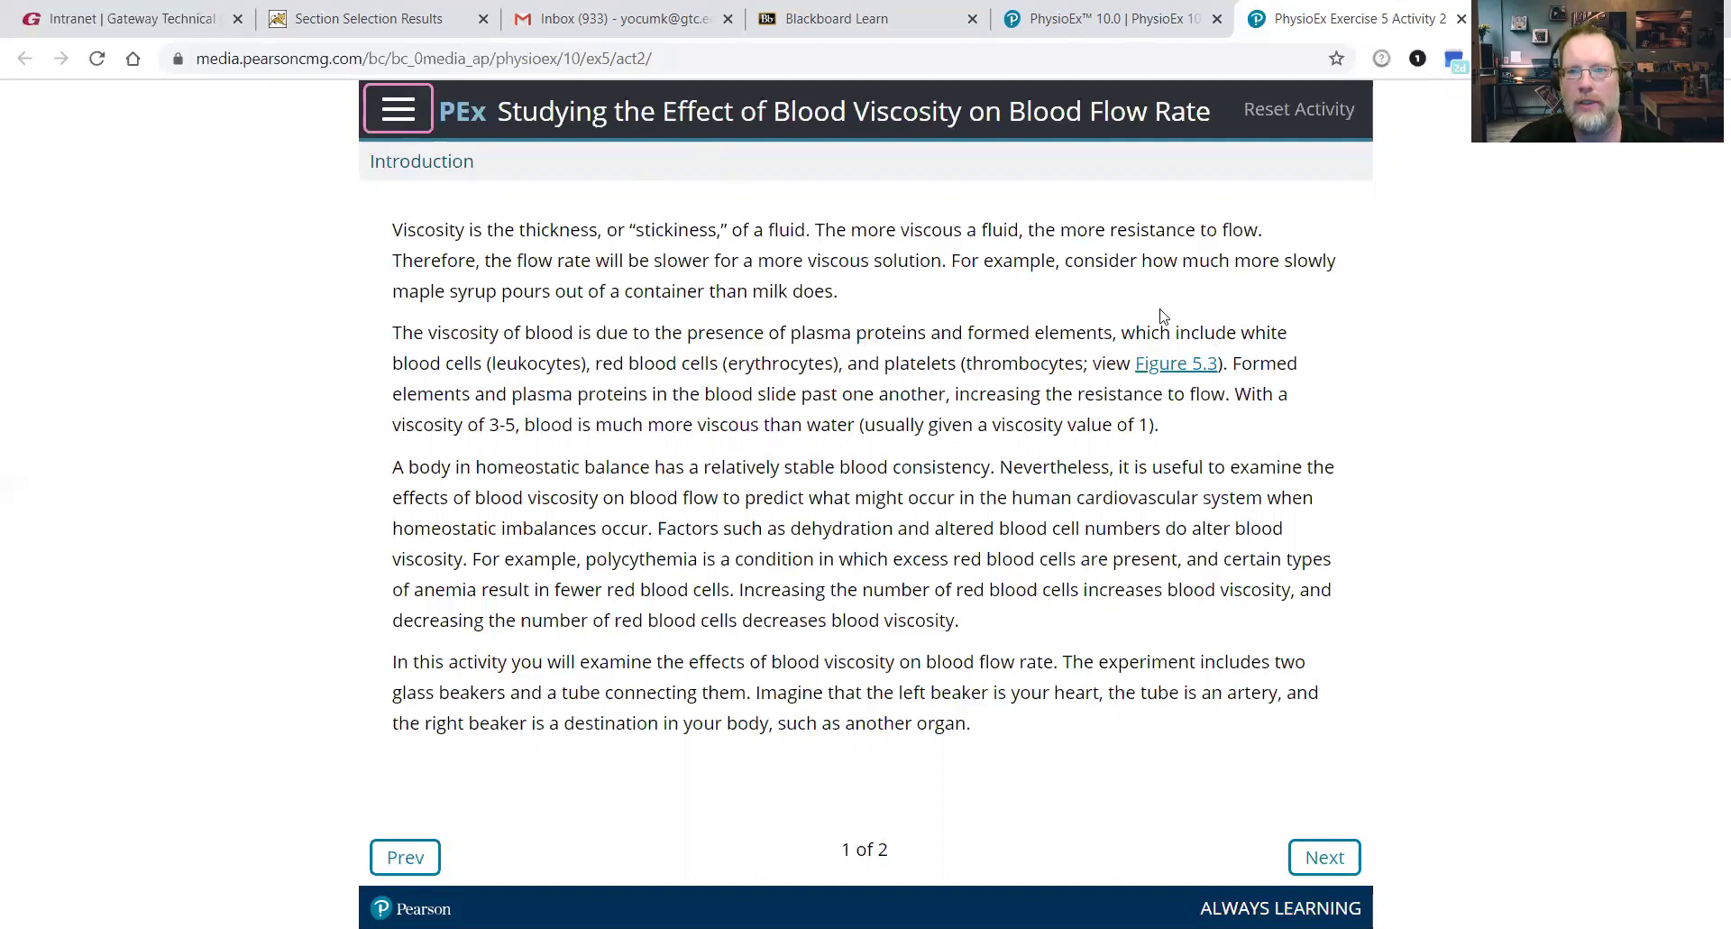
click(1321, 866)
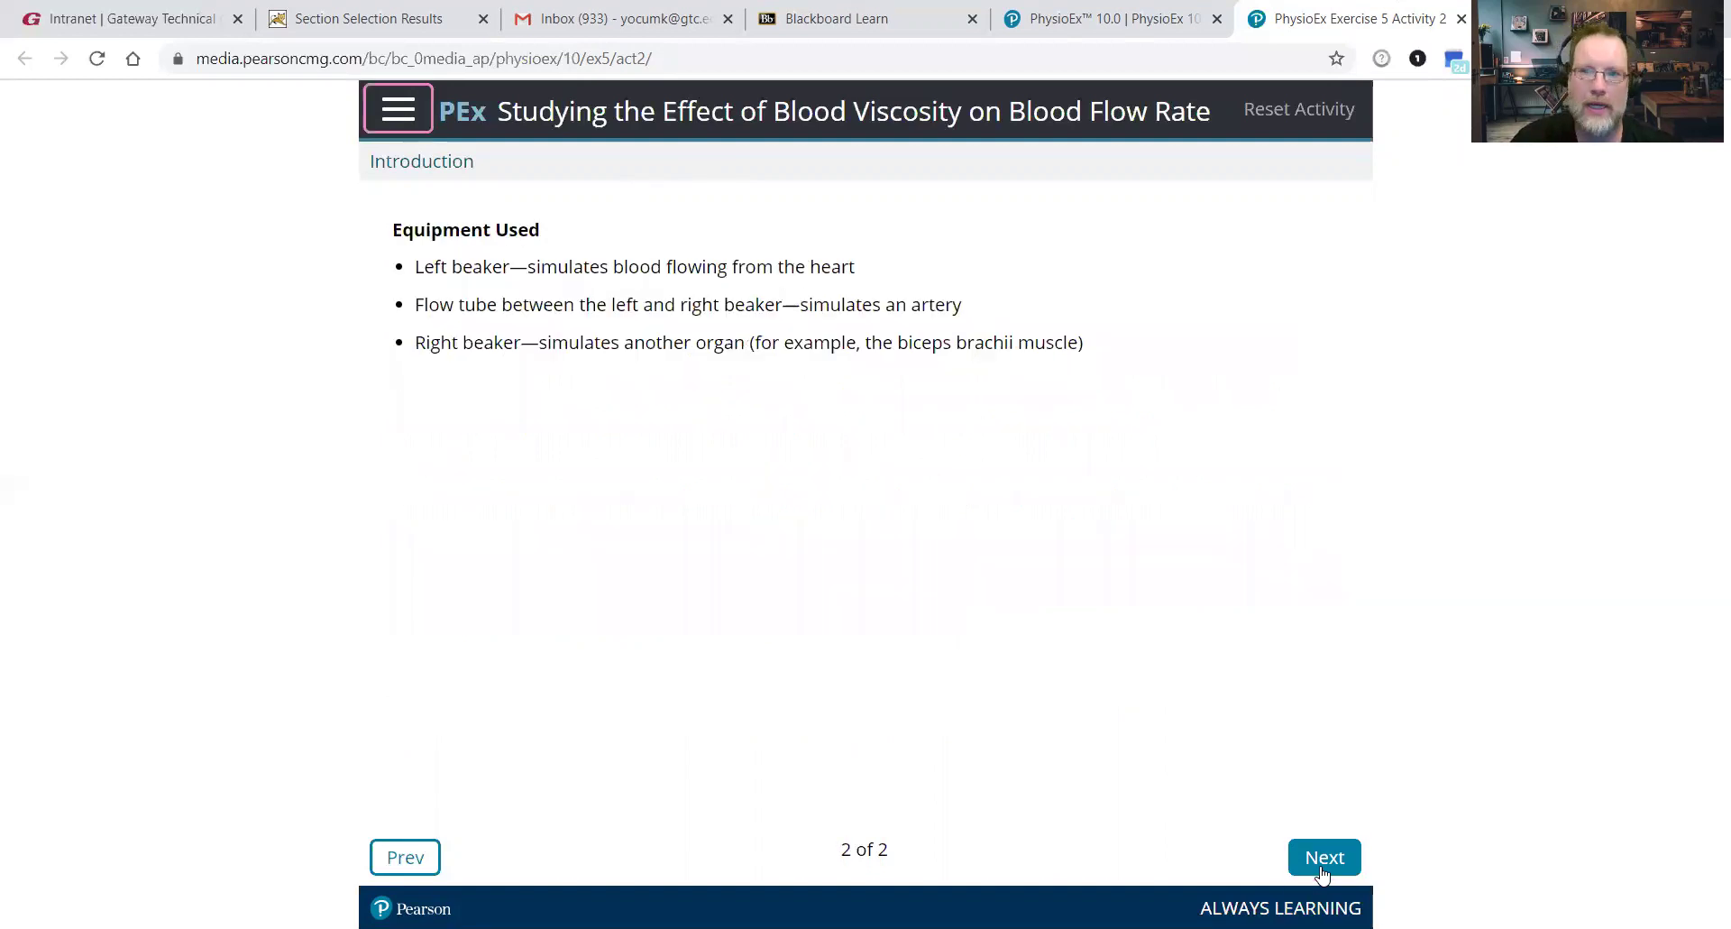
click(1322, 866)
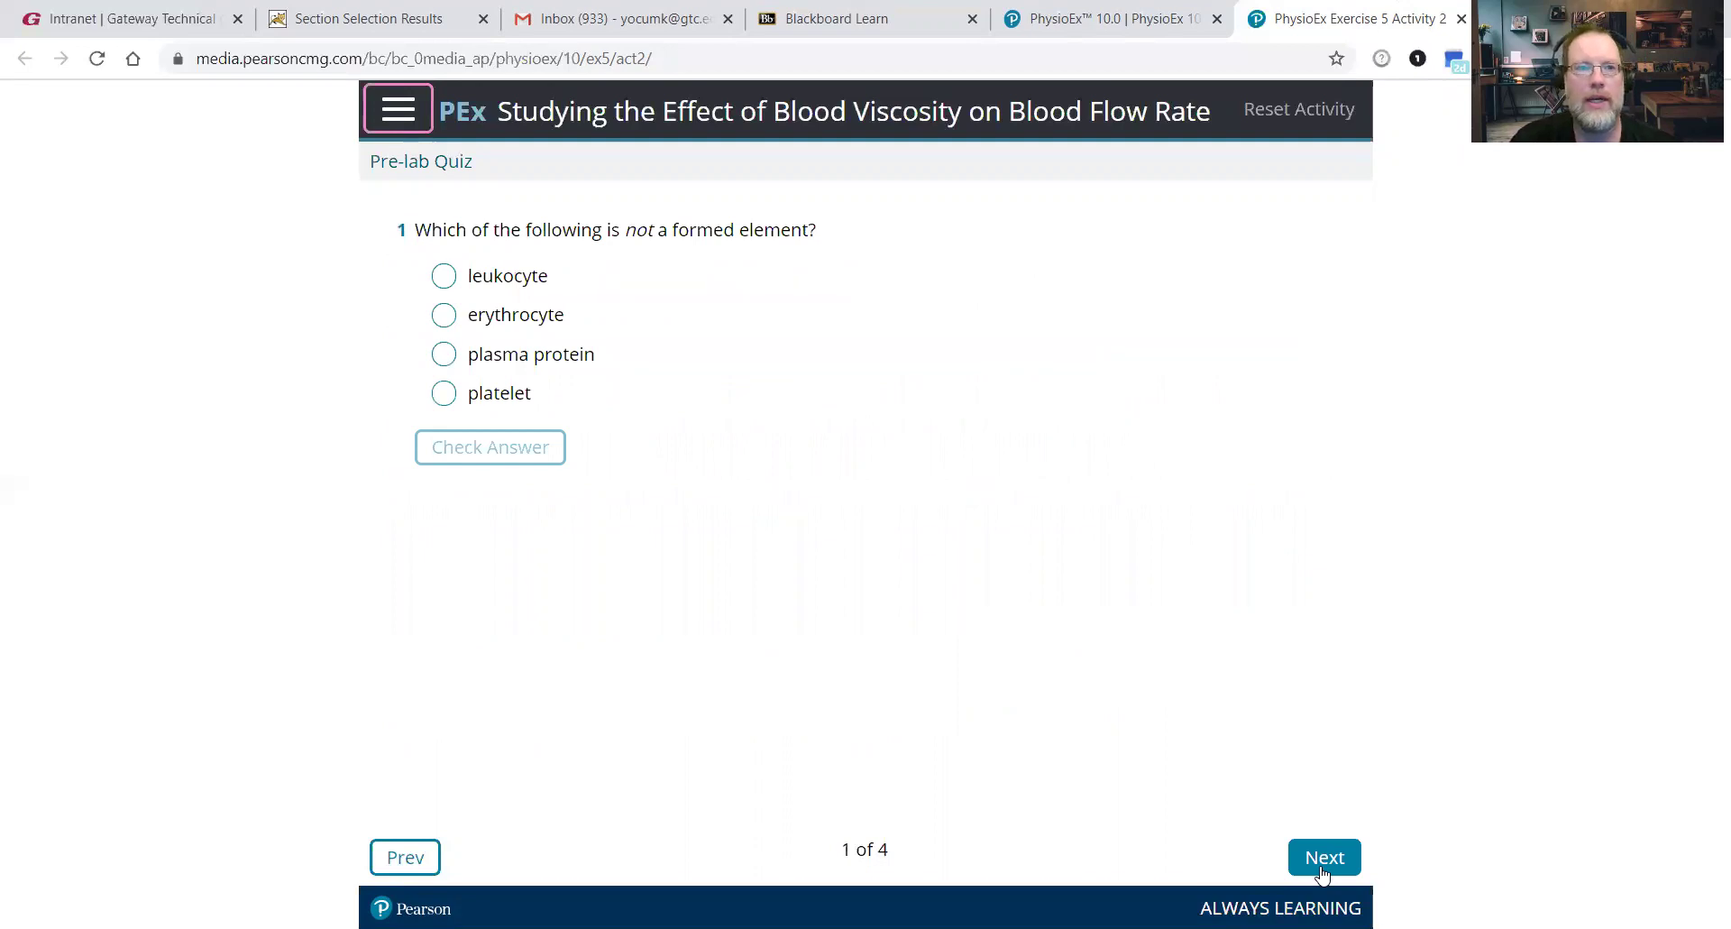
- Skip all four pre-lab quiz questions unanswered and continue to experiment step 1 of 12
click(1322, 866)
click(1322, 865)
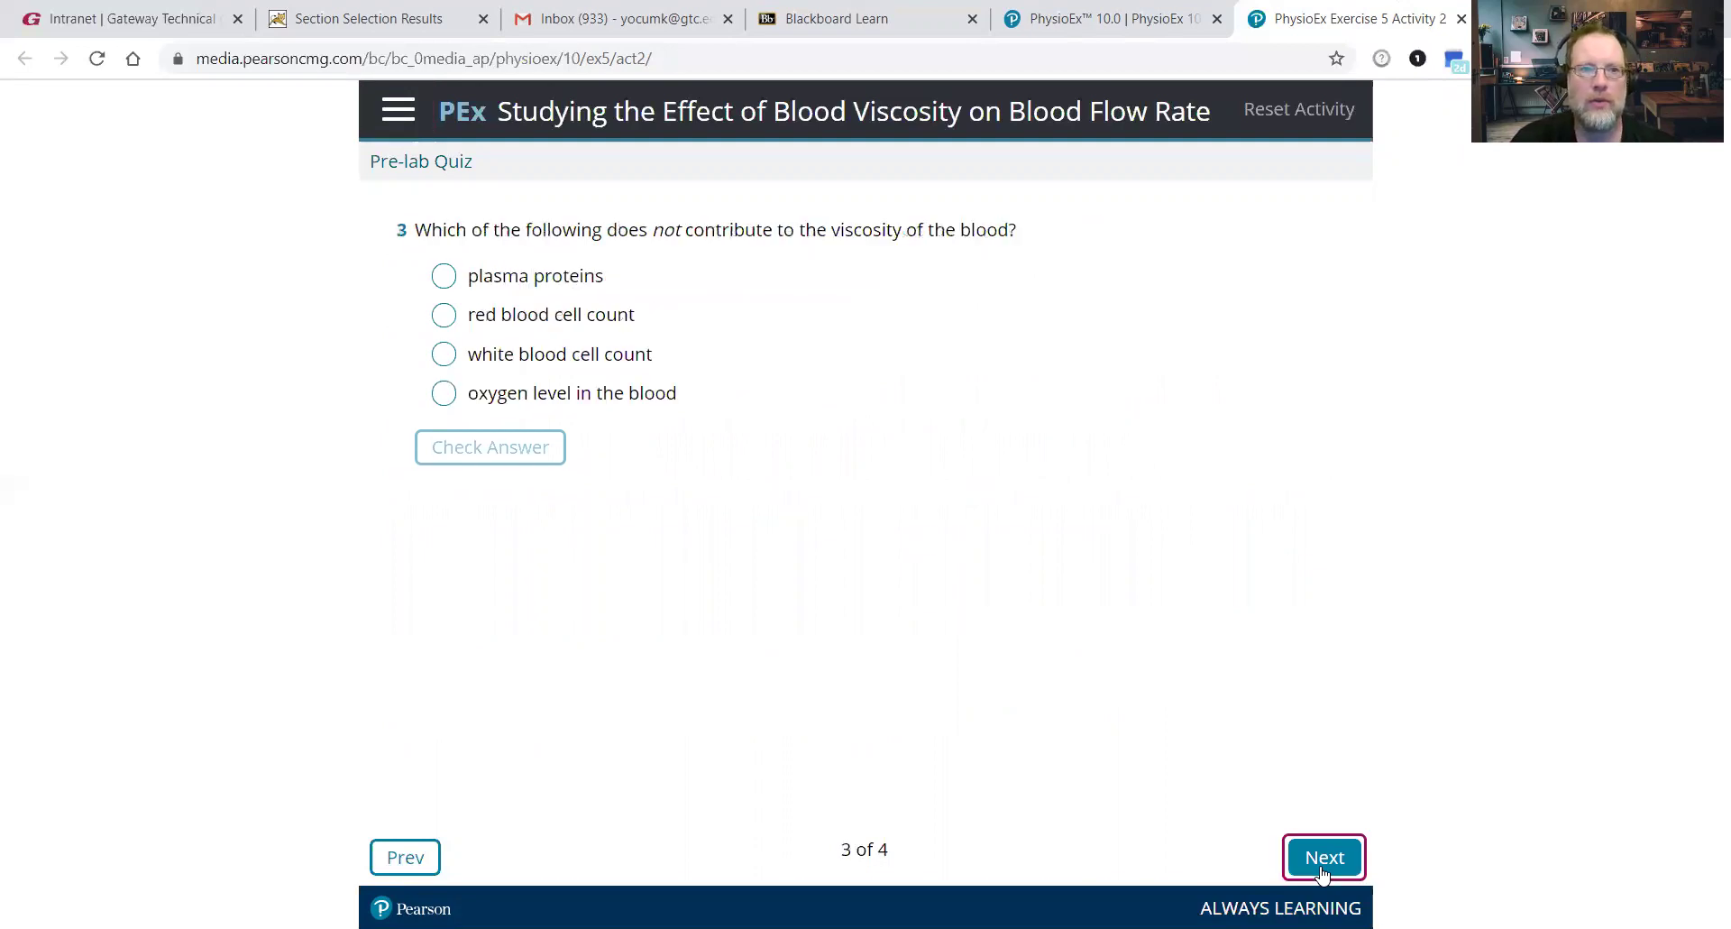
click(1321, 866)
click(1321, 866)
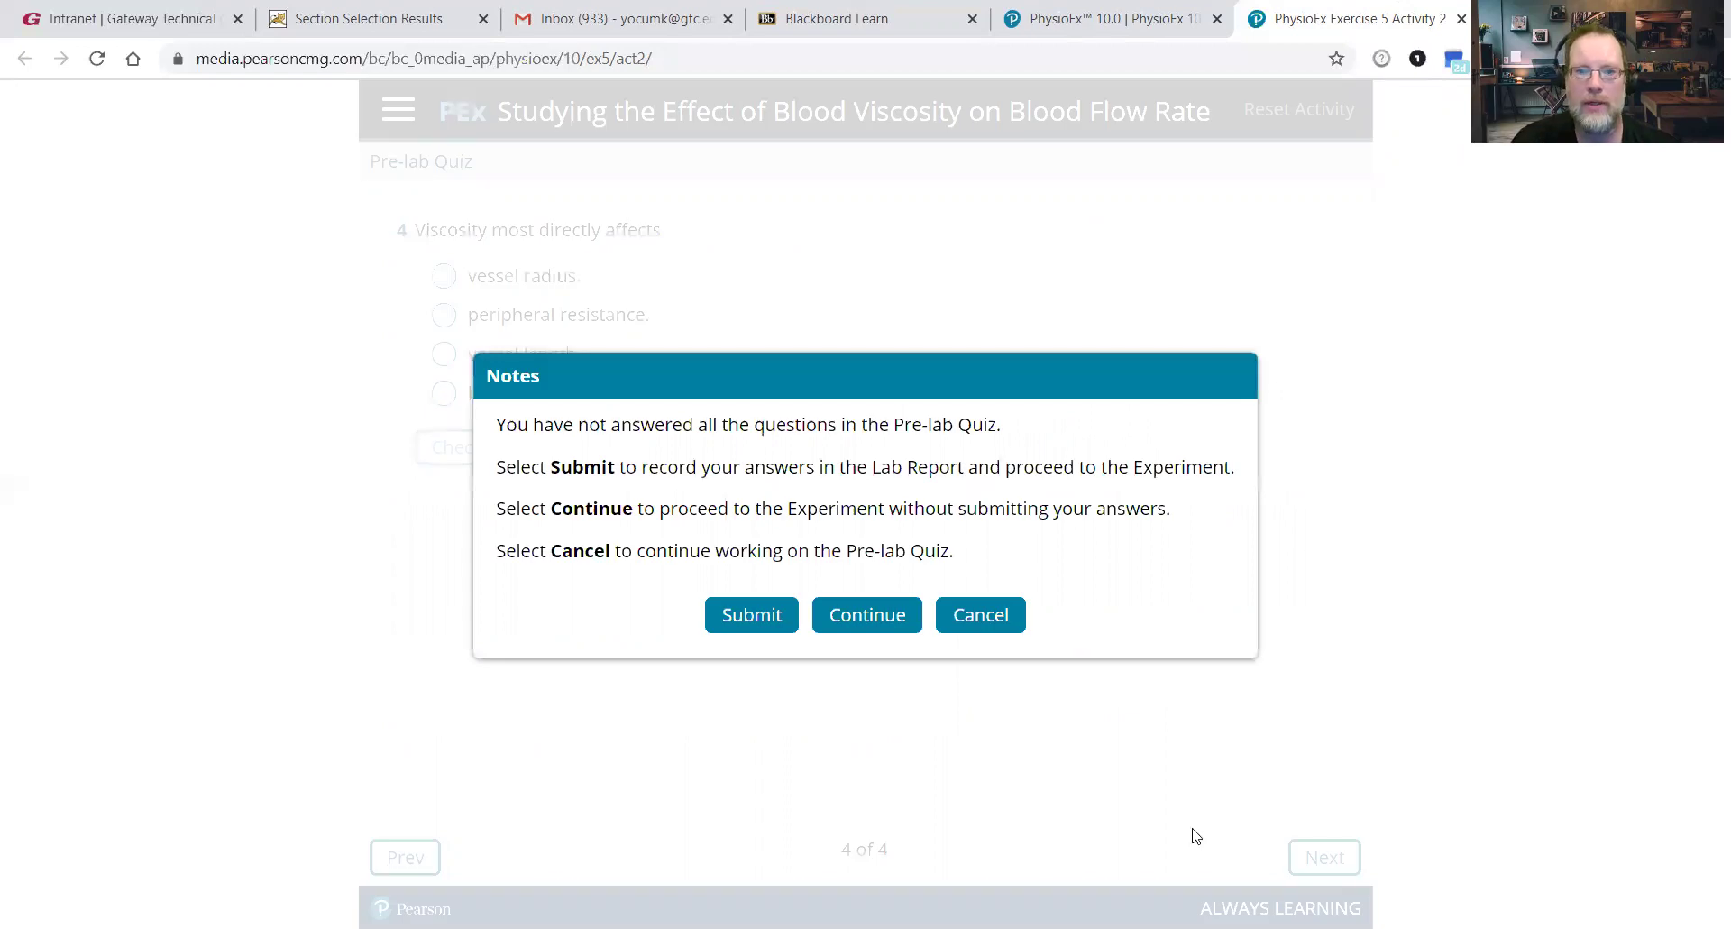
click(870, 617)
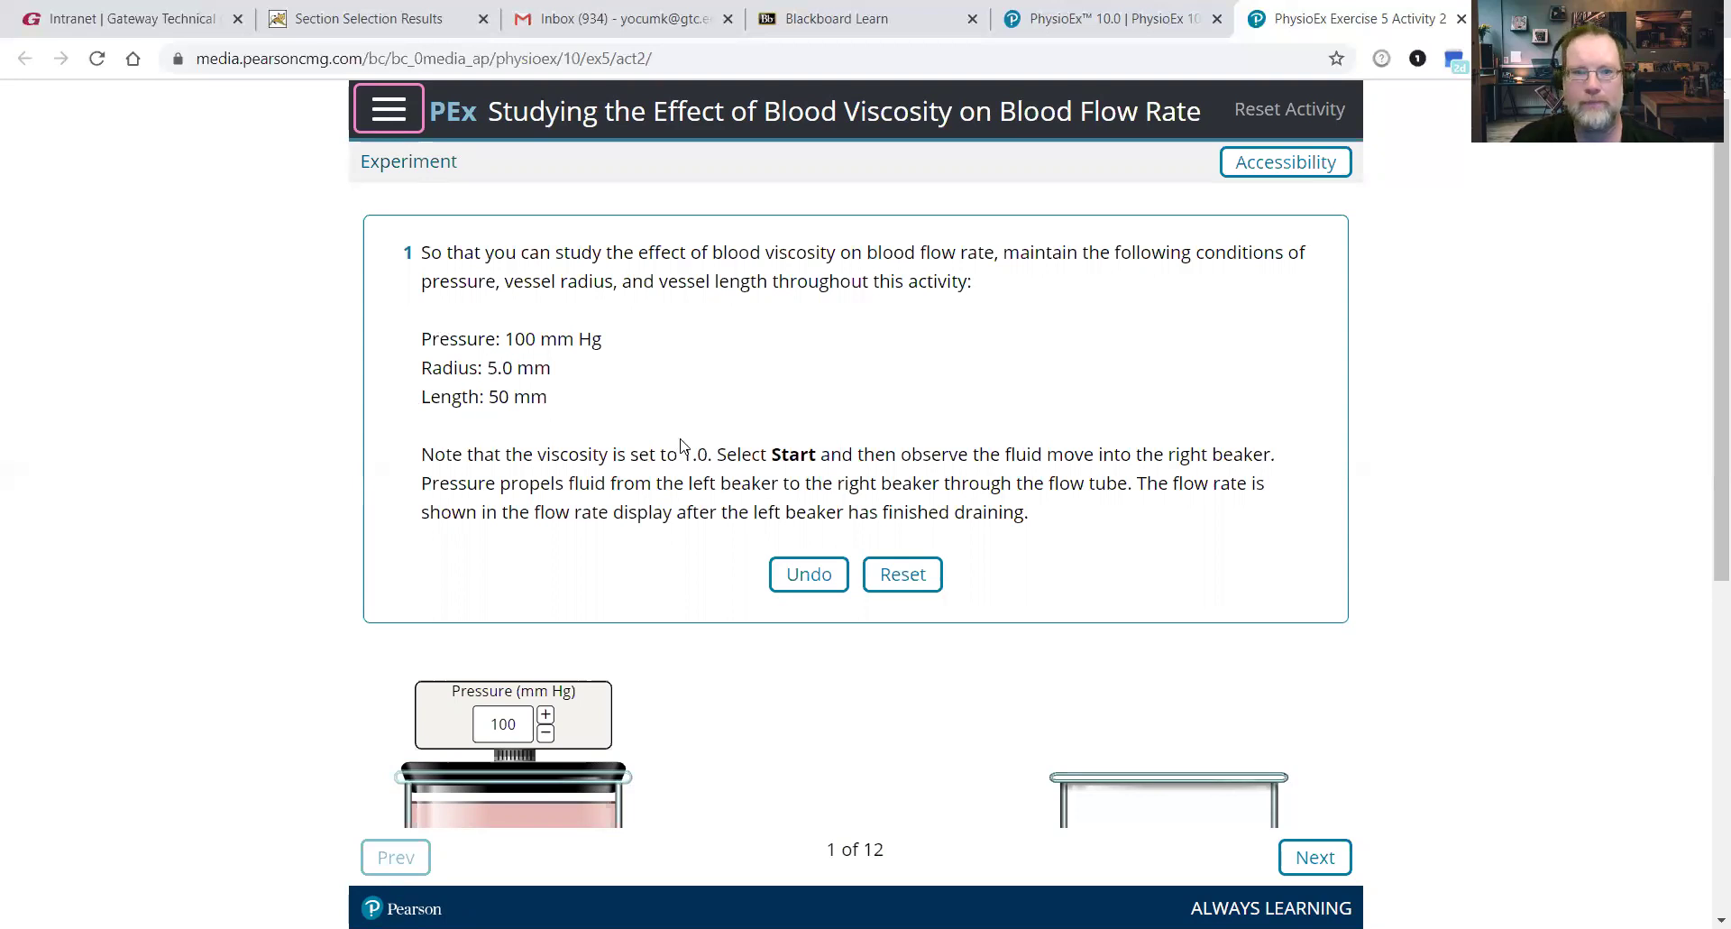
drag(1704, 341, 1705, 597)
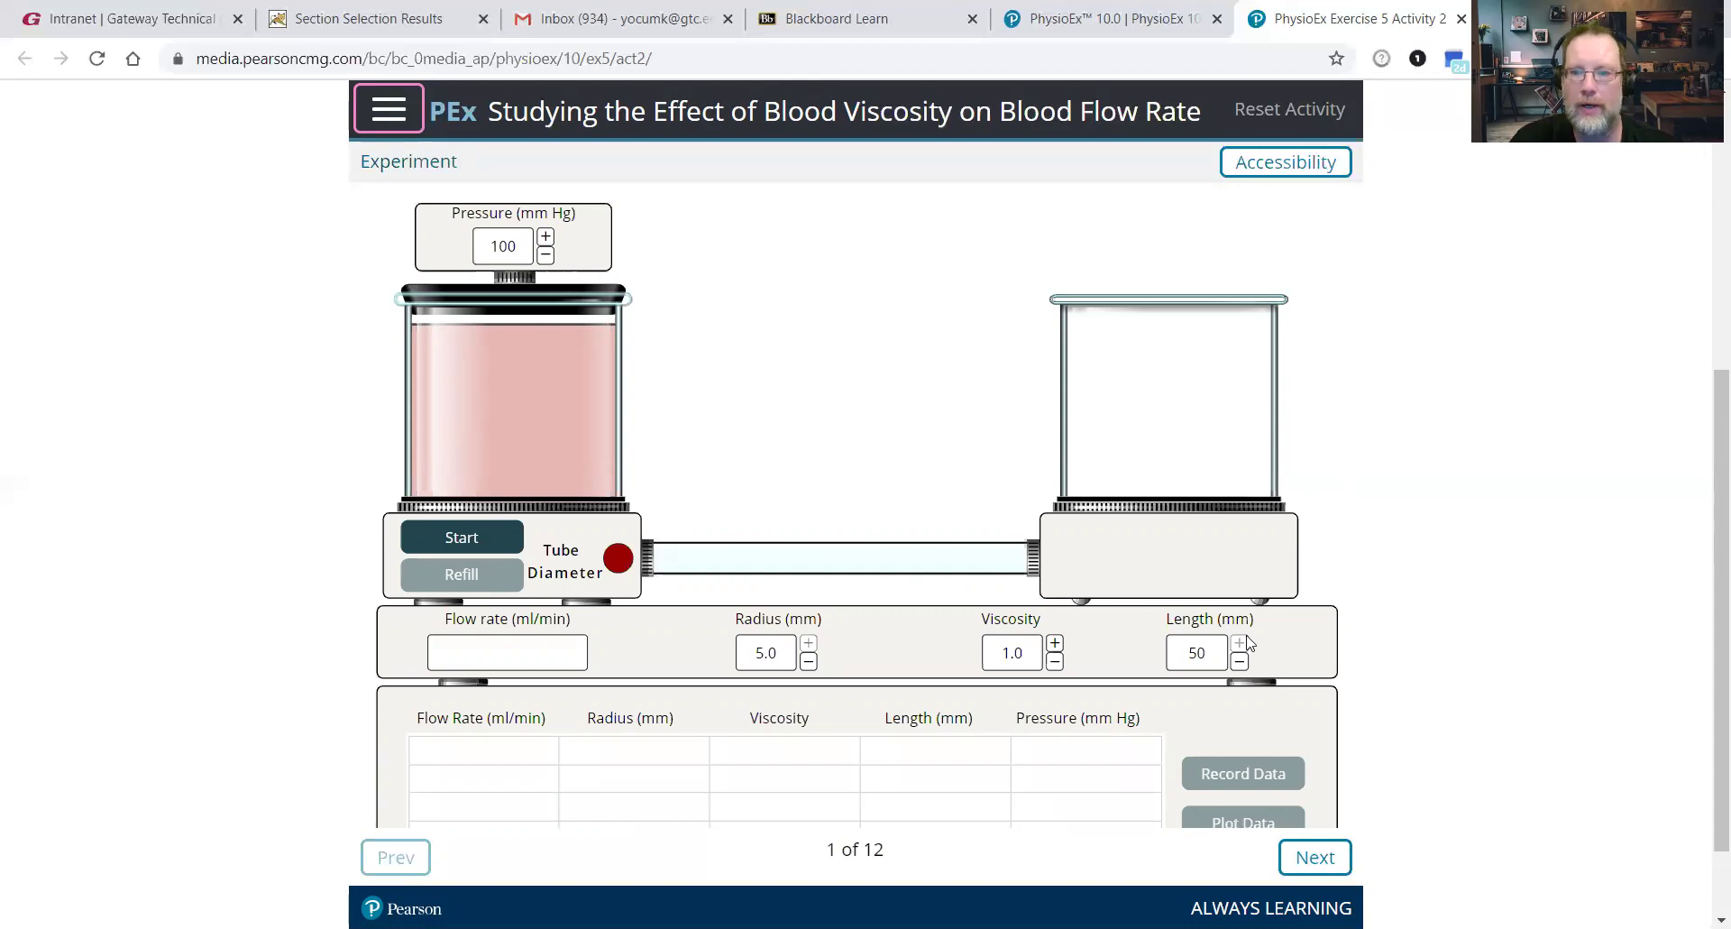
- Run the blood flow at viscosity 1.0 and record the 490.6 ml/min result
click(450, 543)
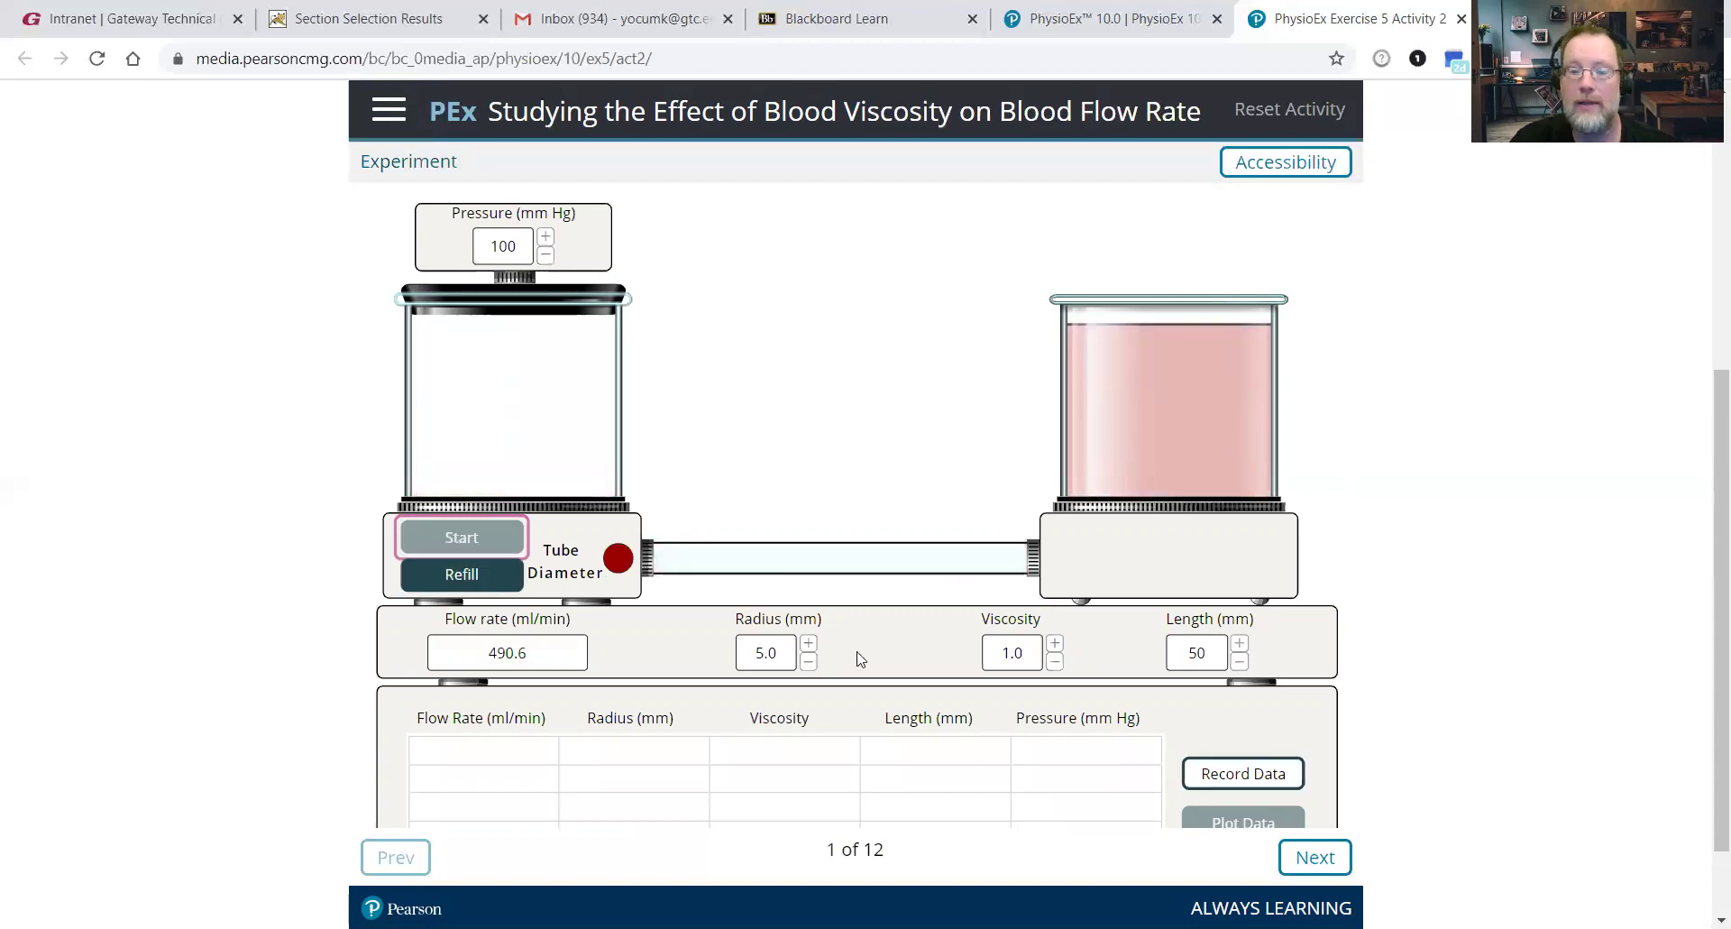
key(Return)
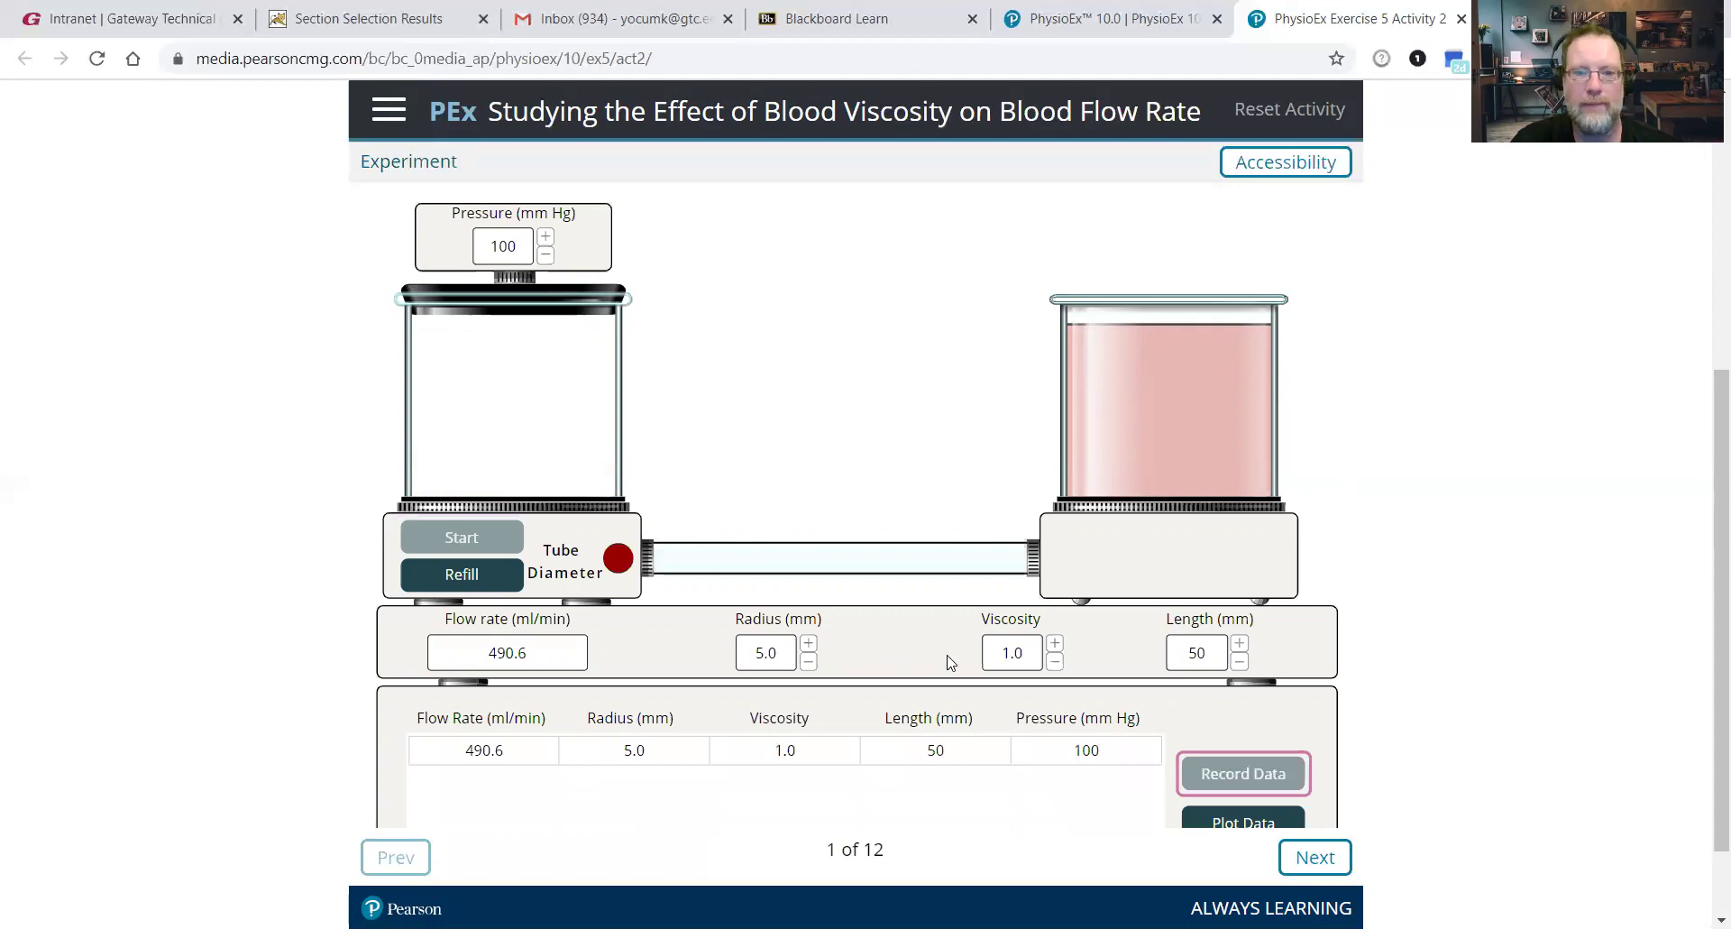
click(1056, 644)
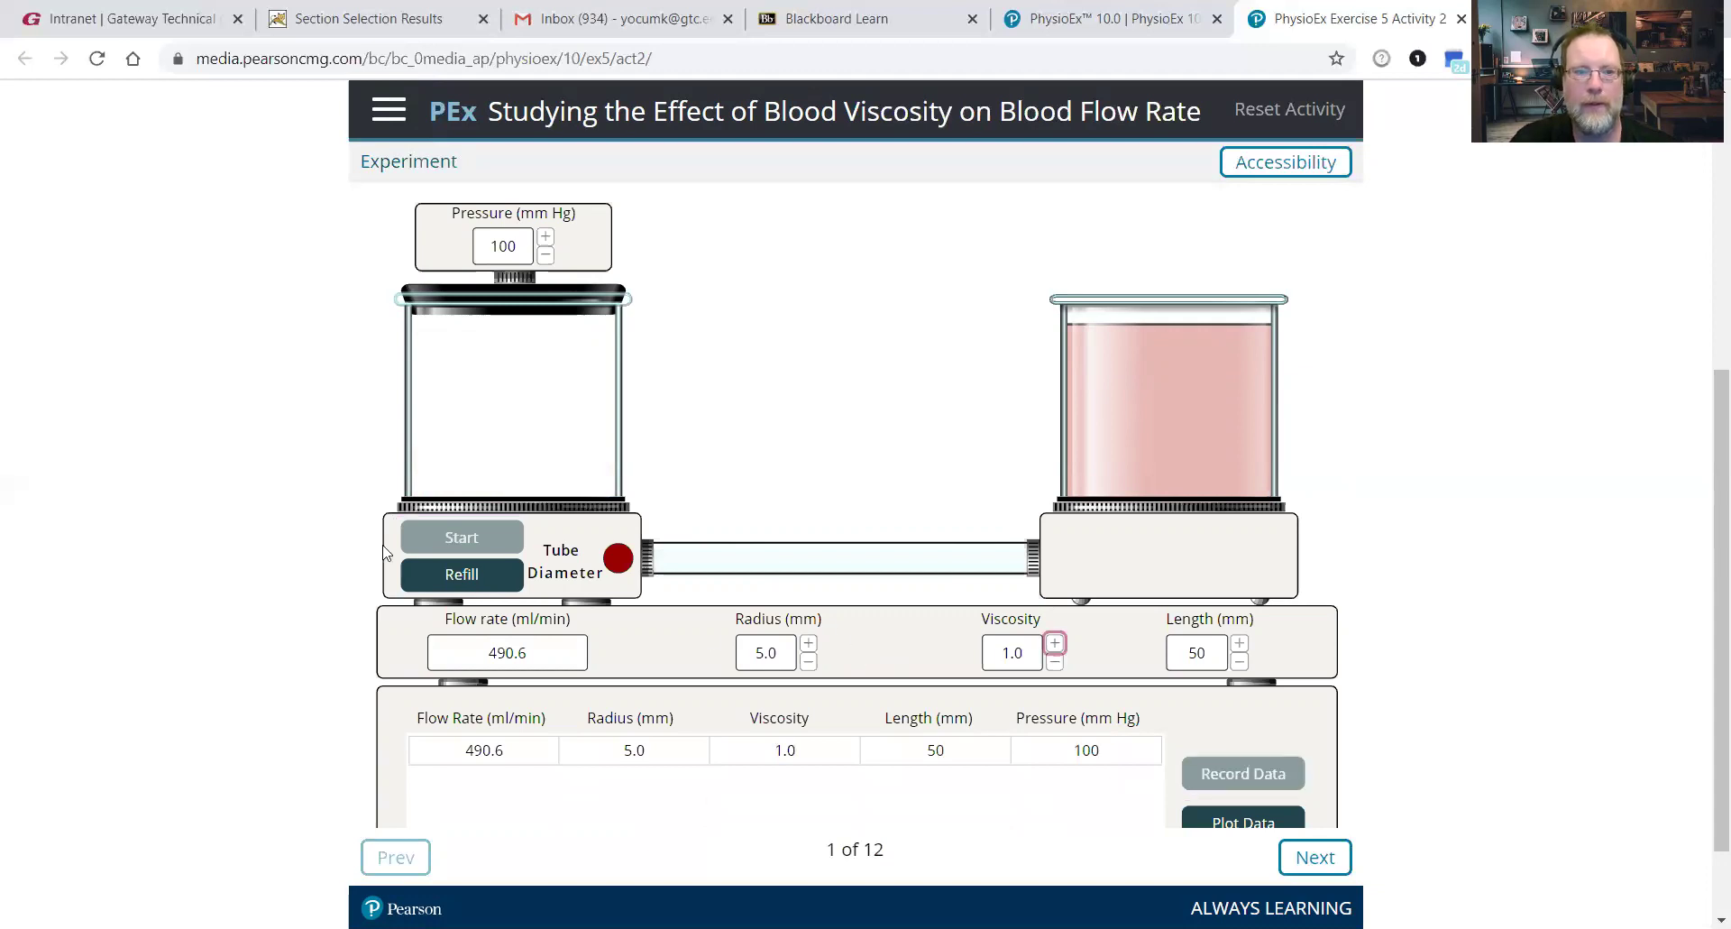
- Refill the left beaker, raise viscosity to 1.5, and advance to the next experiment step
click(460, 576)
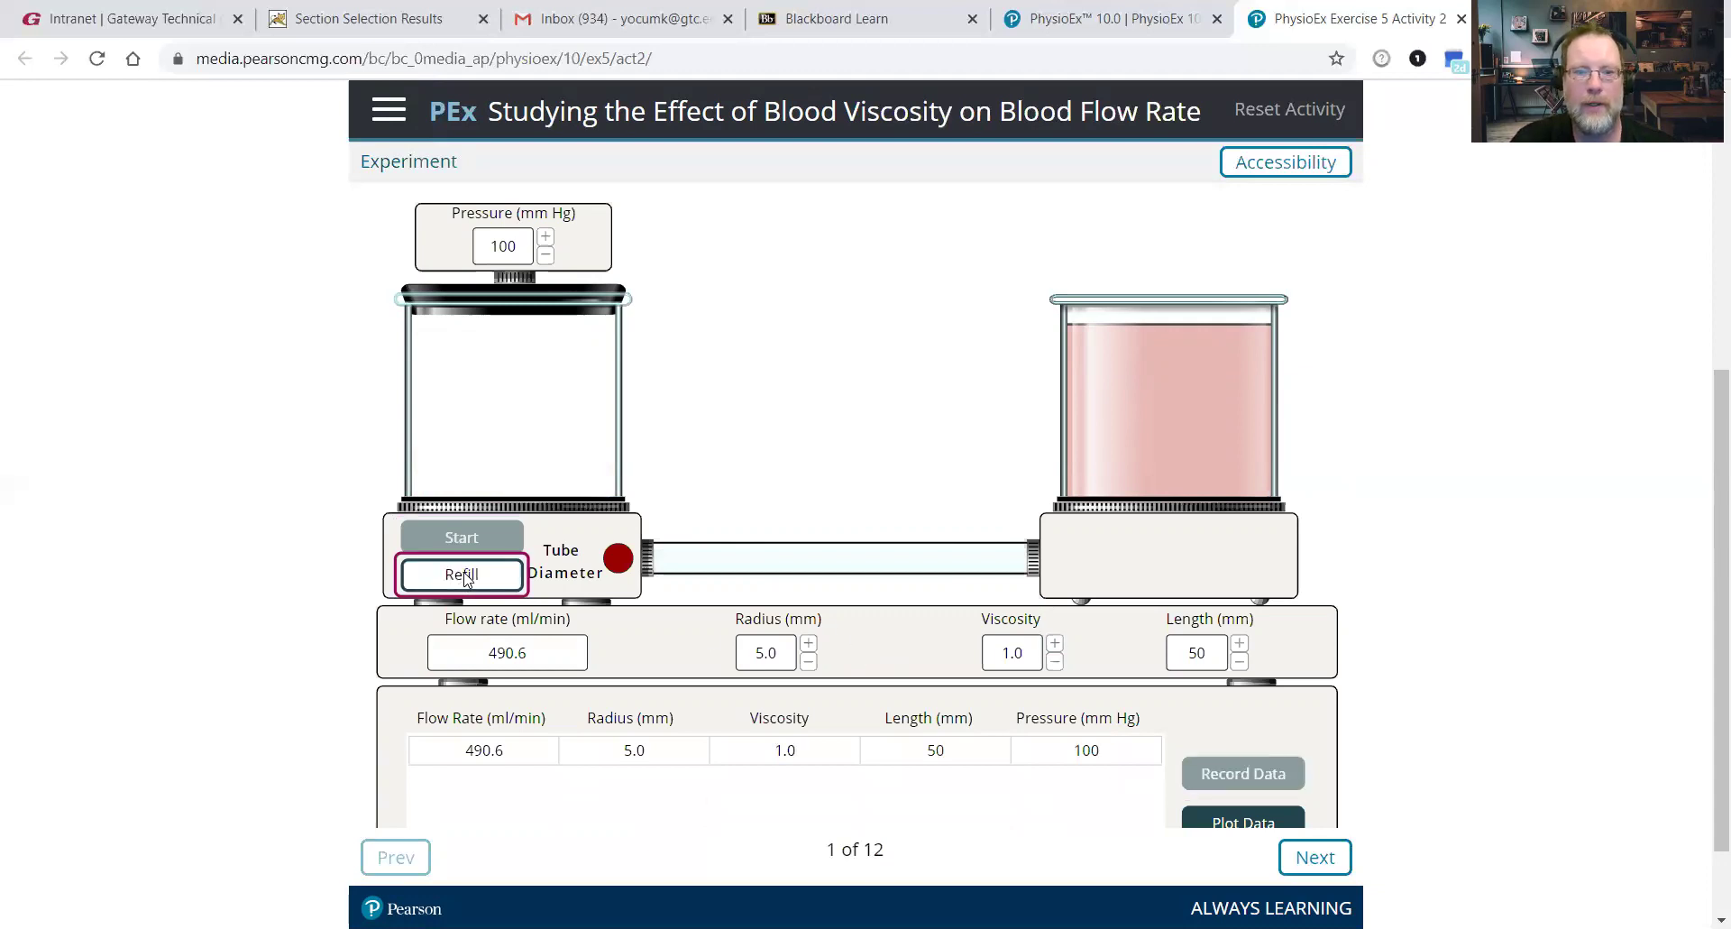
click(1055, 643)
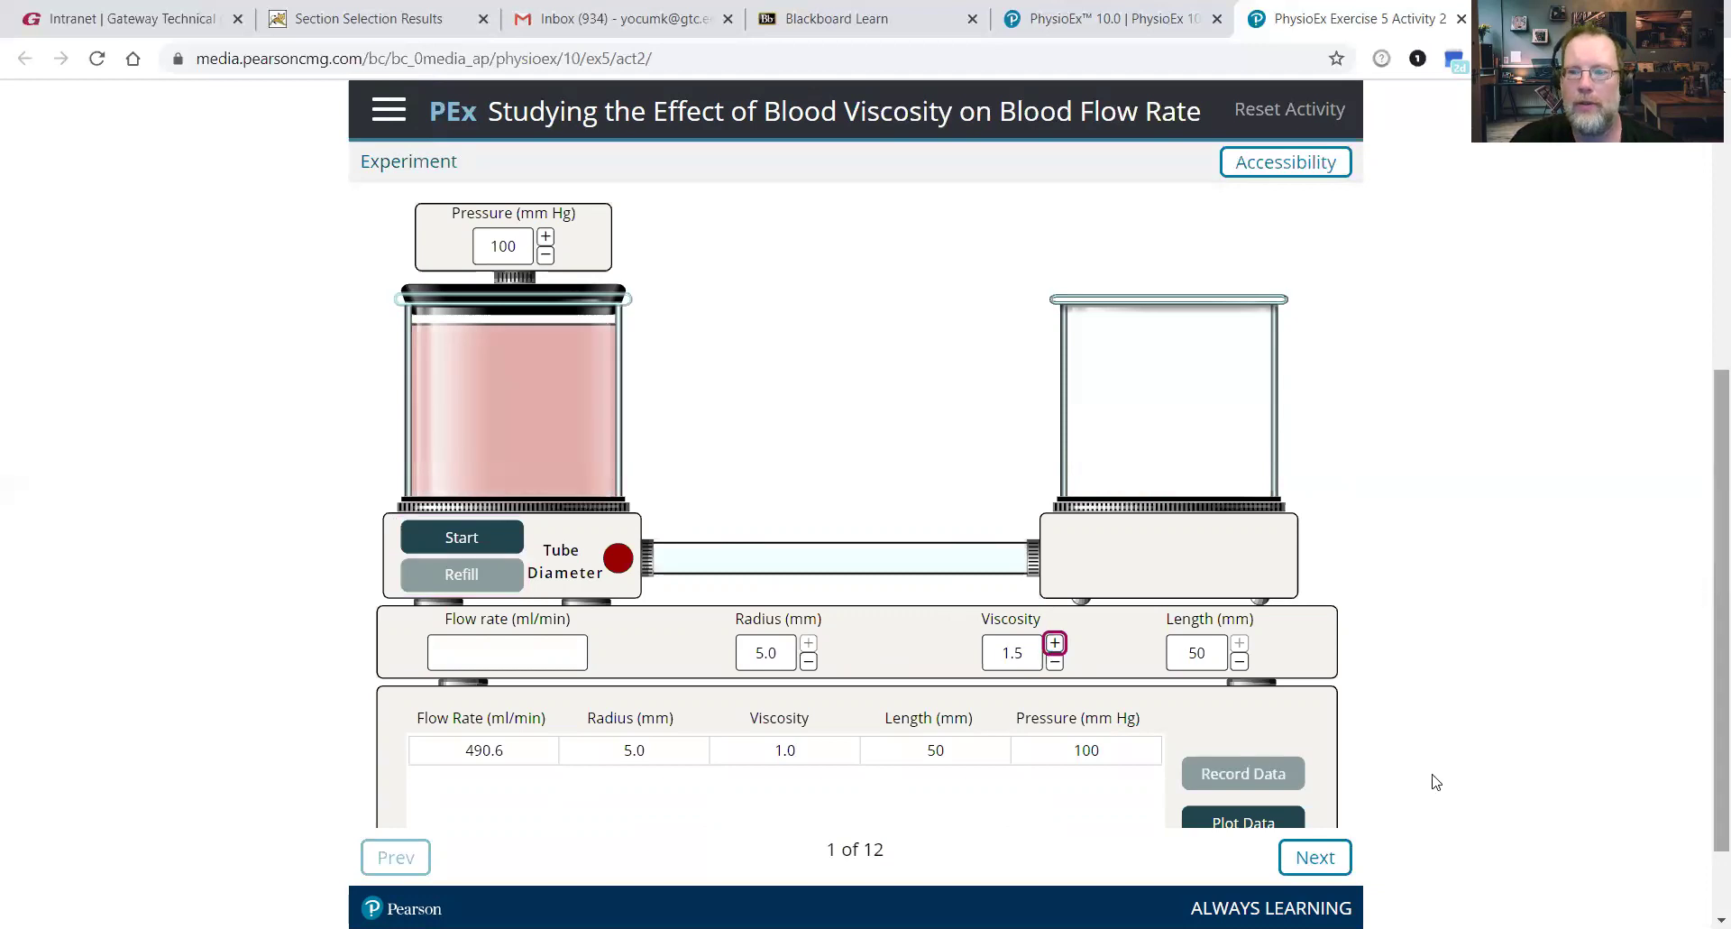
click(1316, 856)
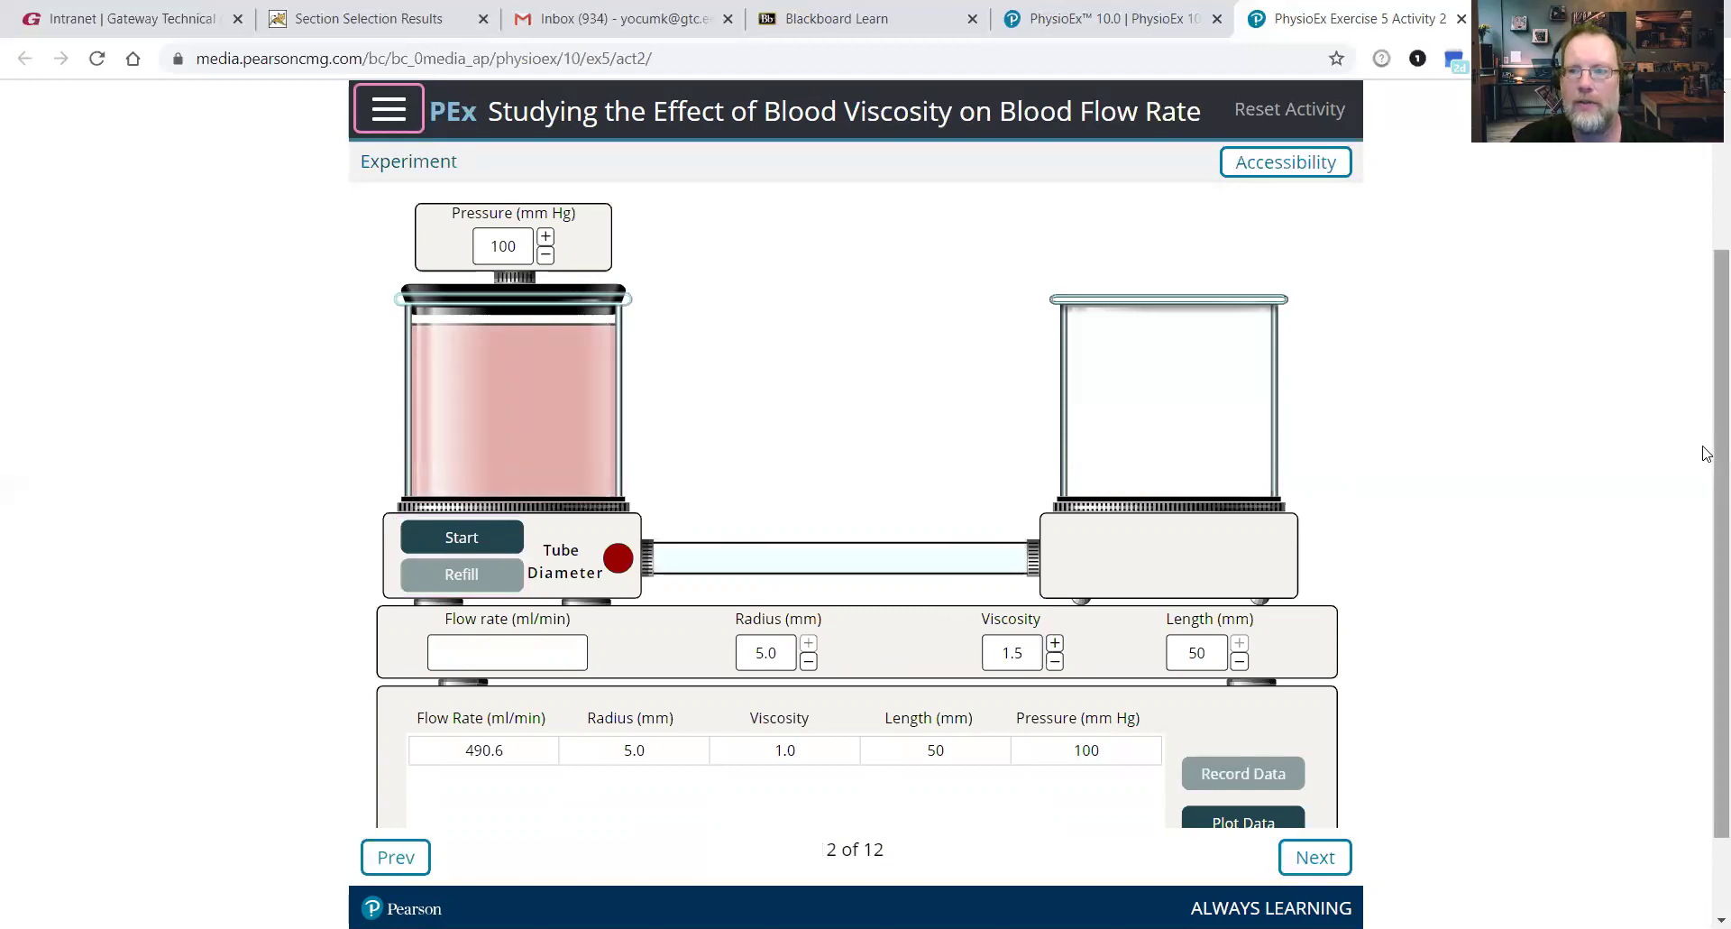
scroll(1707, 270, up, 3)
scroll(1707, 433, down, 3)
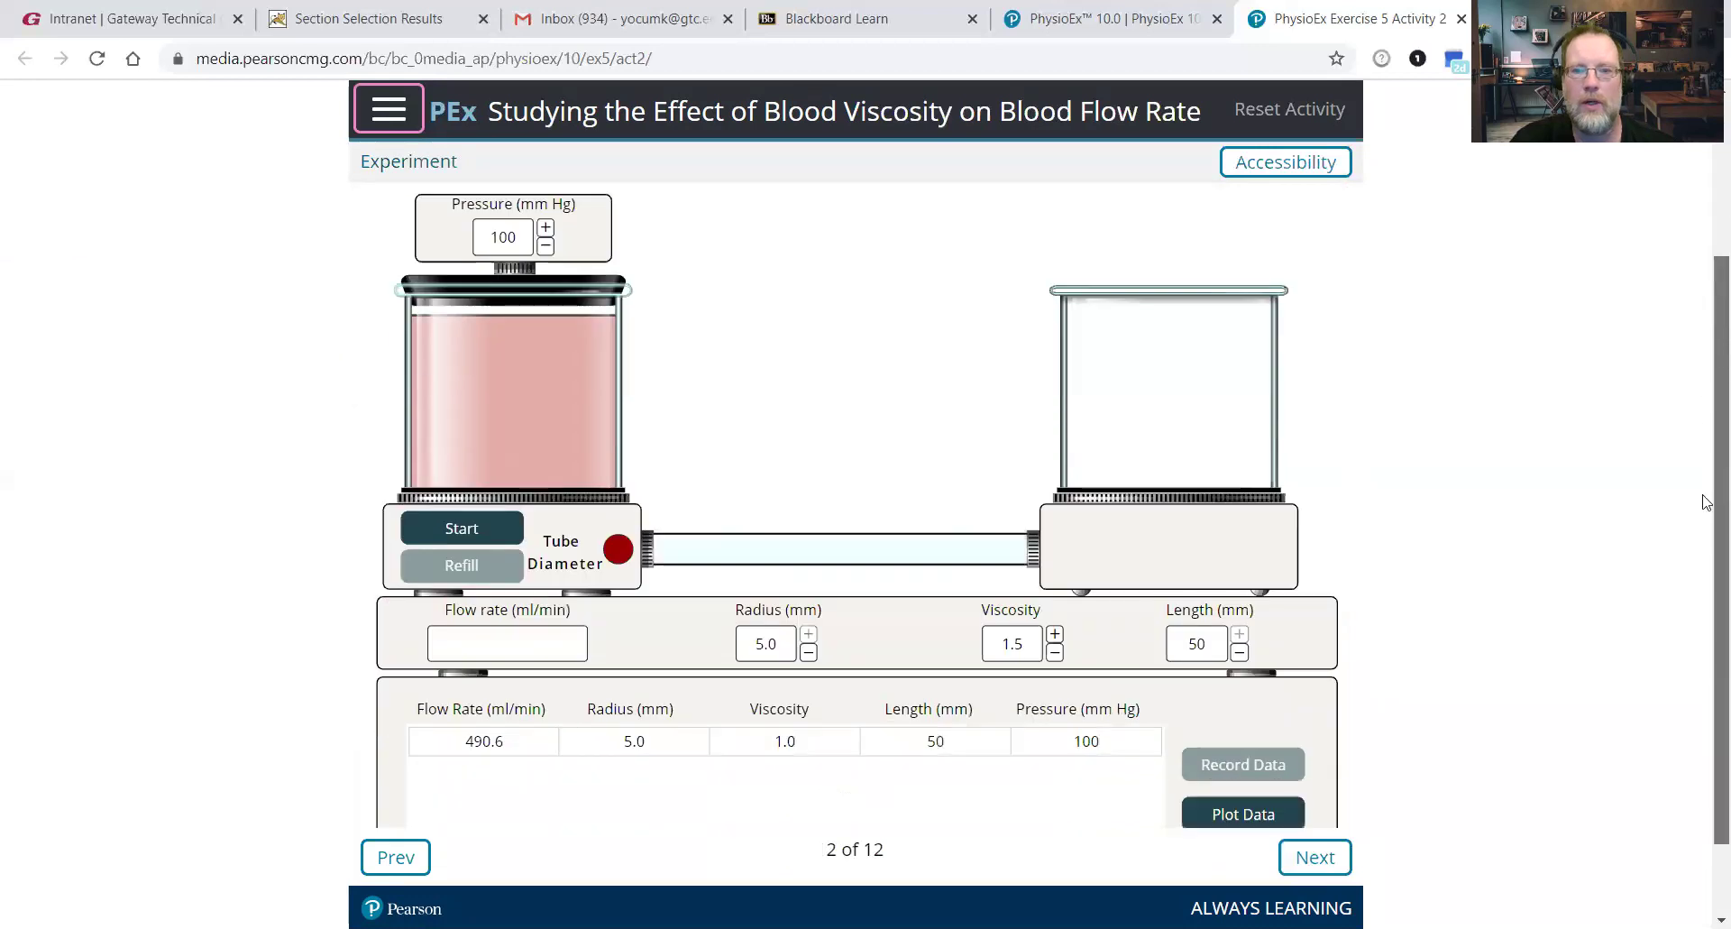
scroll(1707, 502, down, 1)
- Advance through experiment steps 3, 4 and 5 of 12
click(1315, 857)
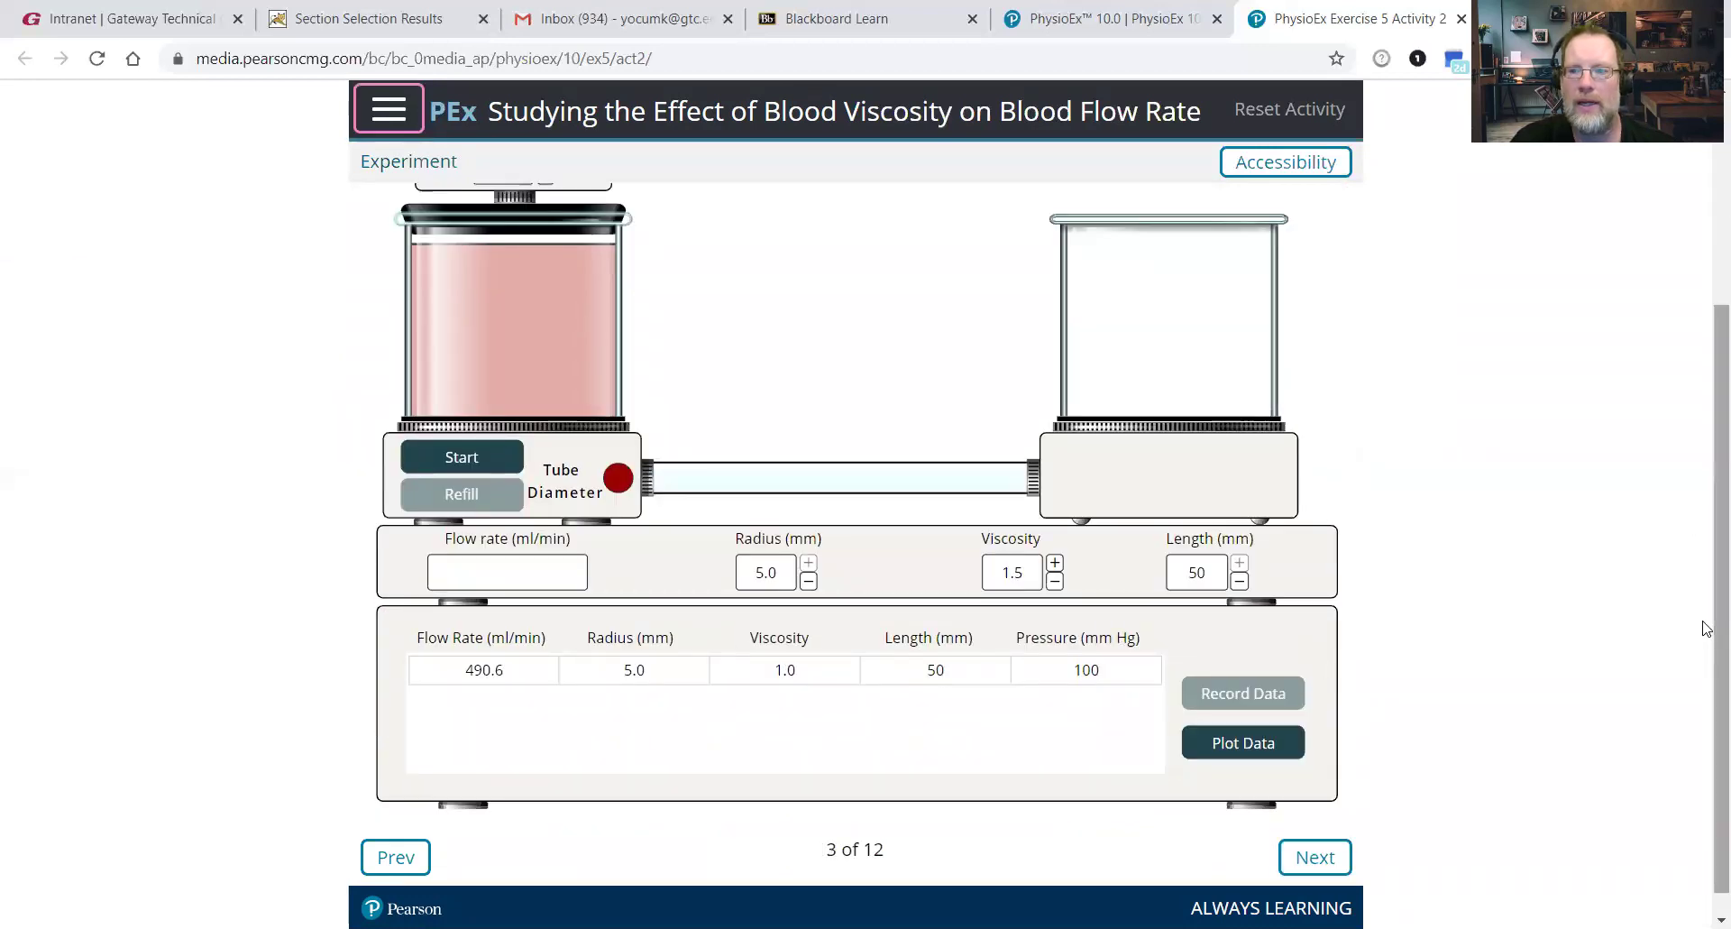
scroll(1706, 622, up, 3)
scroll(1707, 505, down, 3)
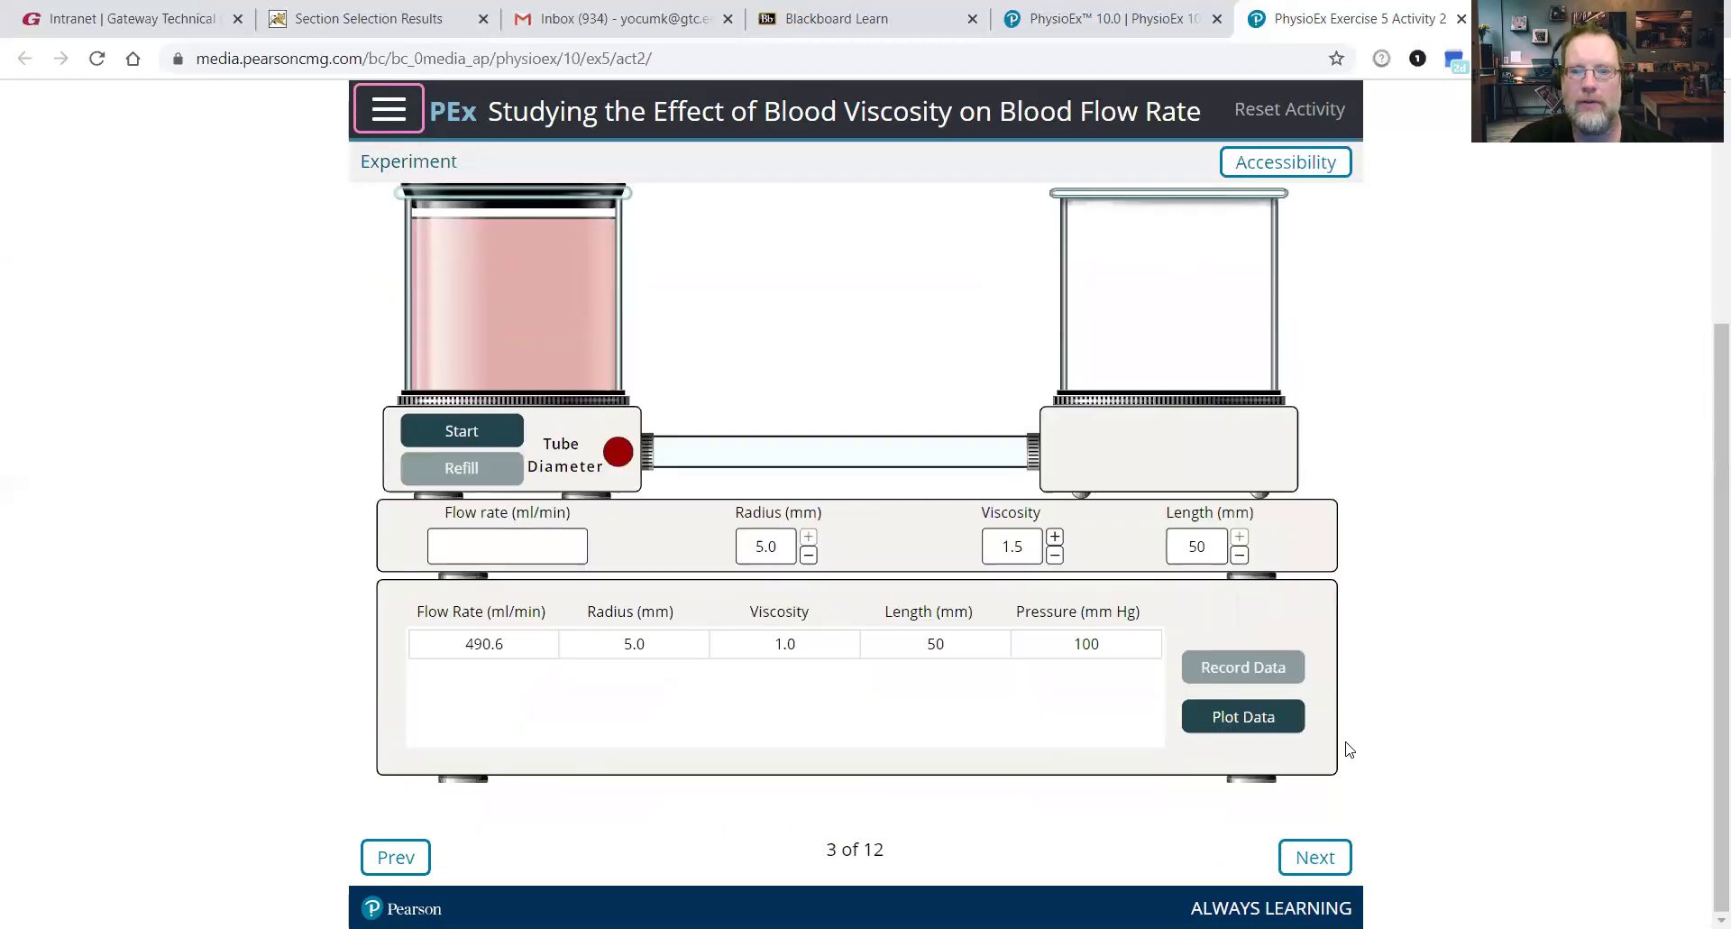
click(1316, 856)
scroll(1706, 366, up, 3)
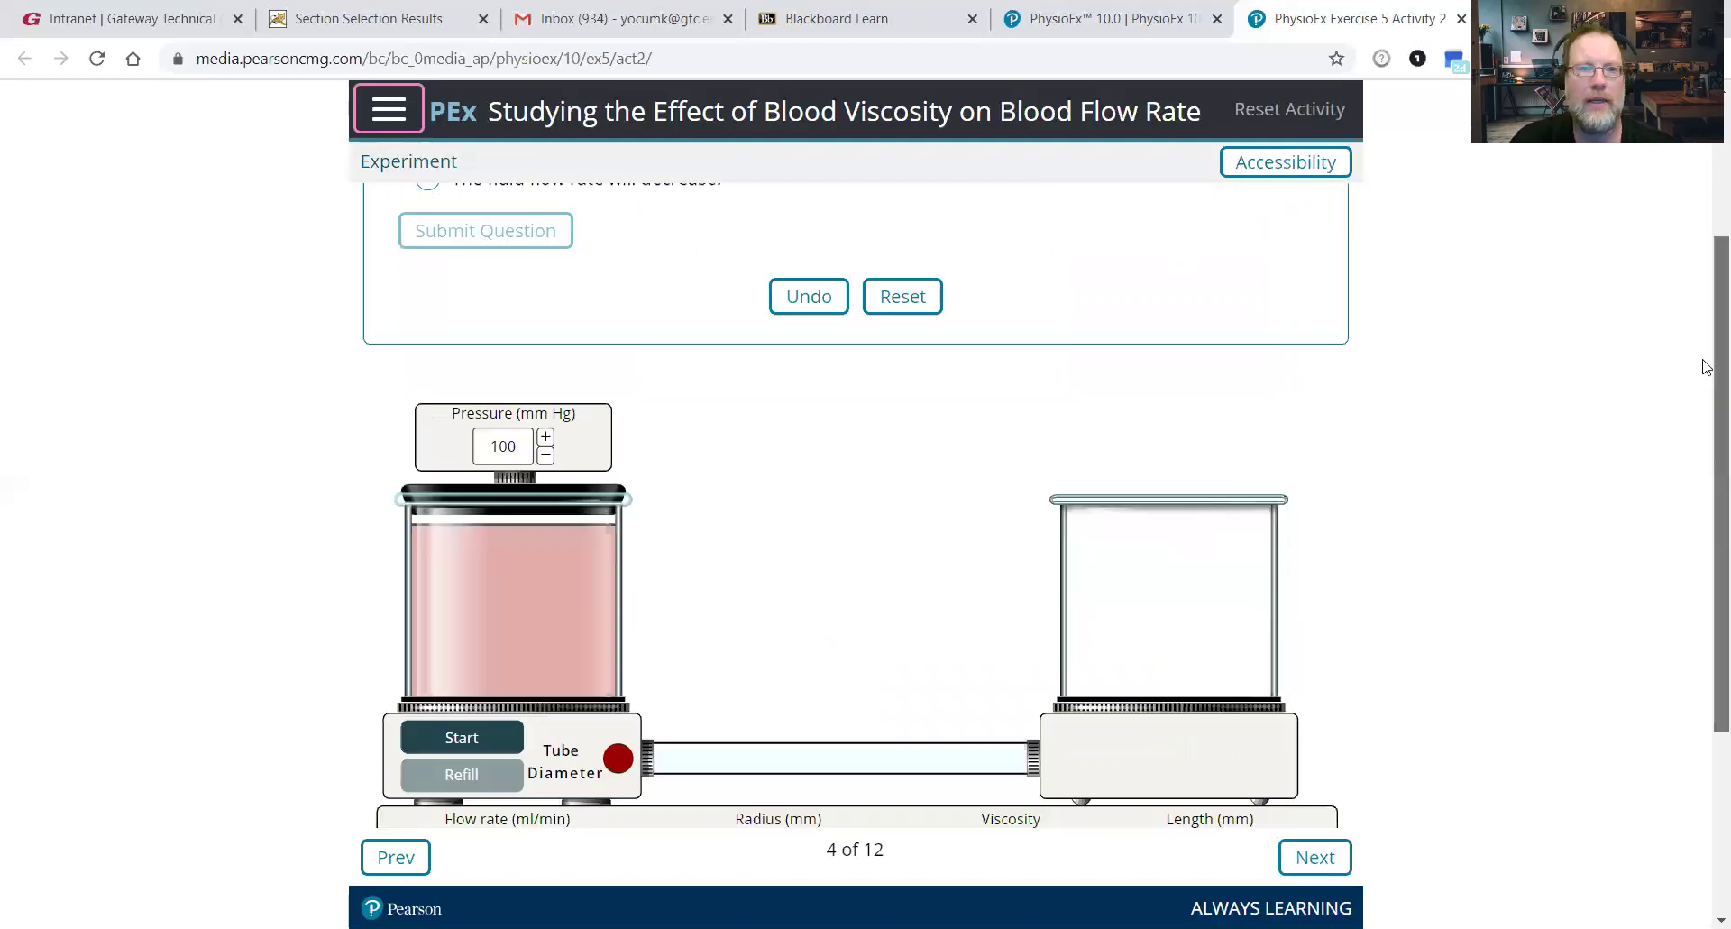
scroll(1707, 469, down, 5)
click(1315, 856)
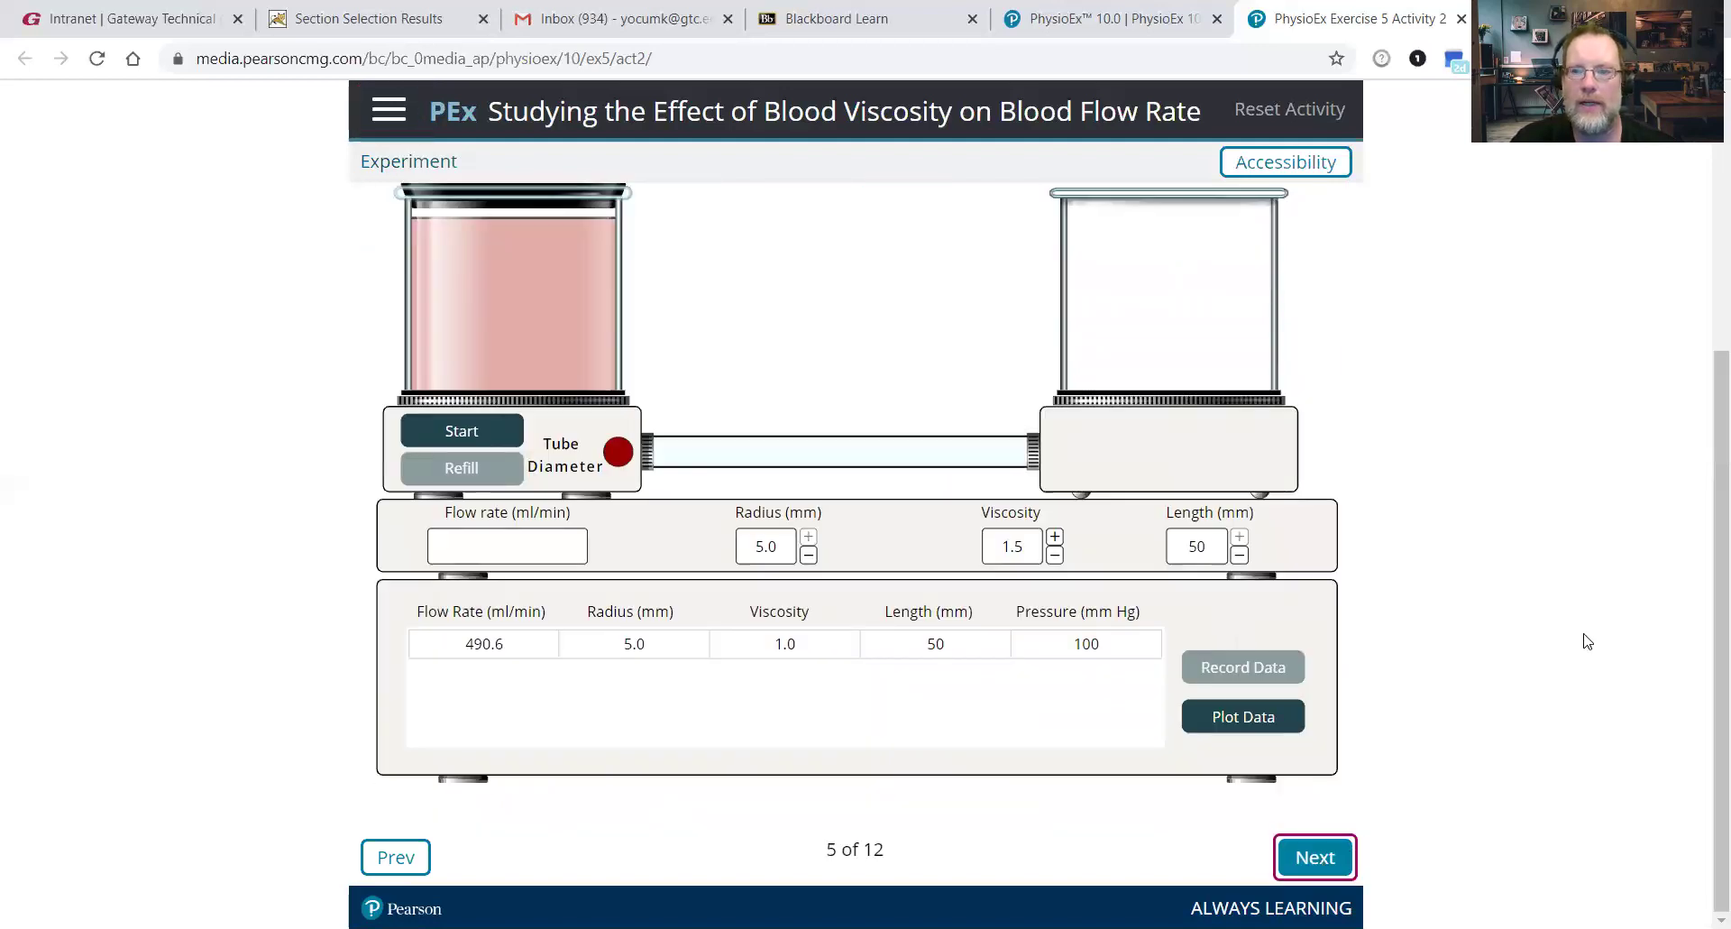
scroll(1706, 397, up, 4)
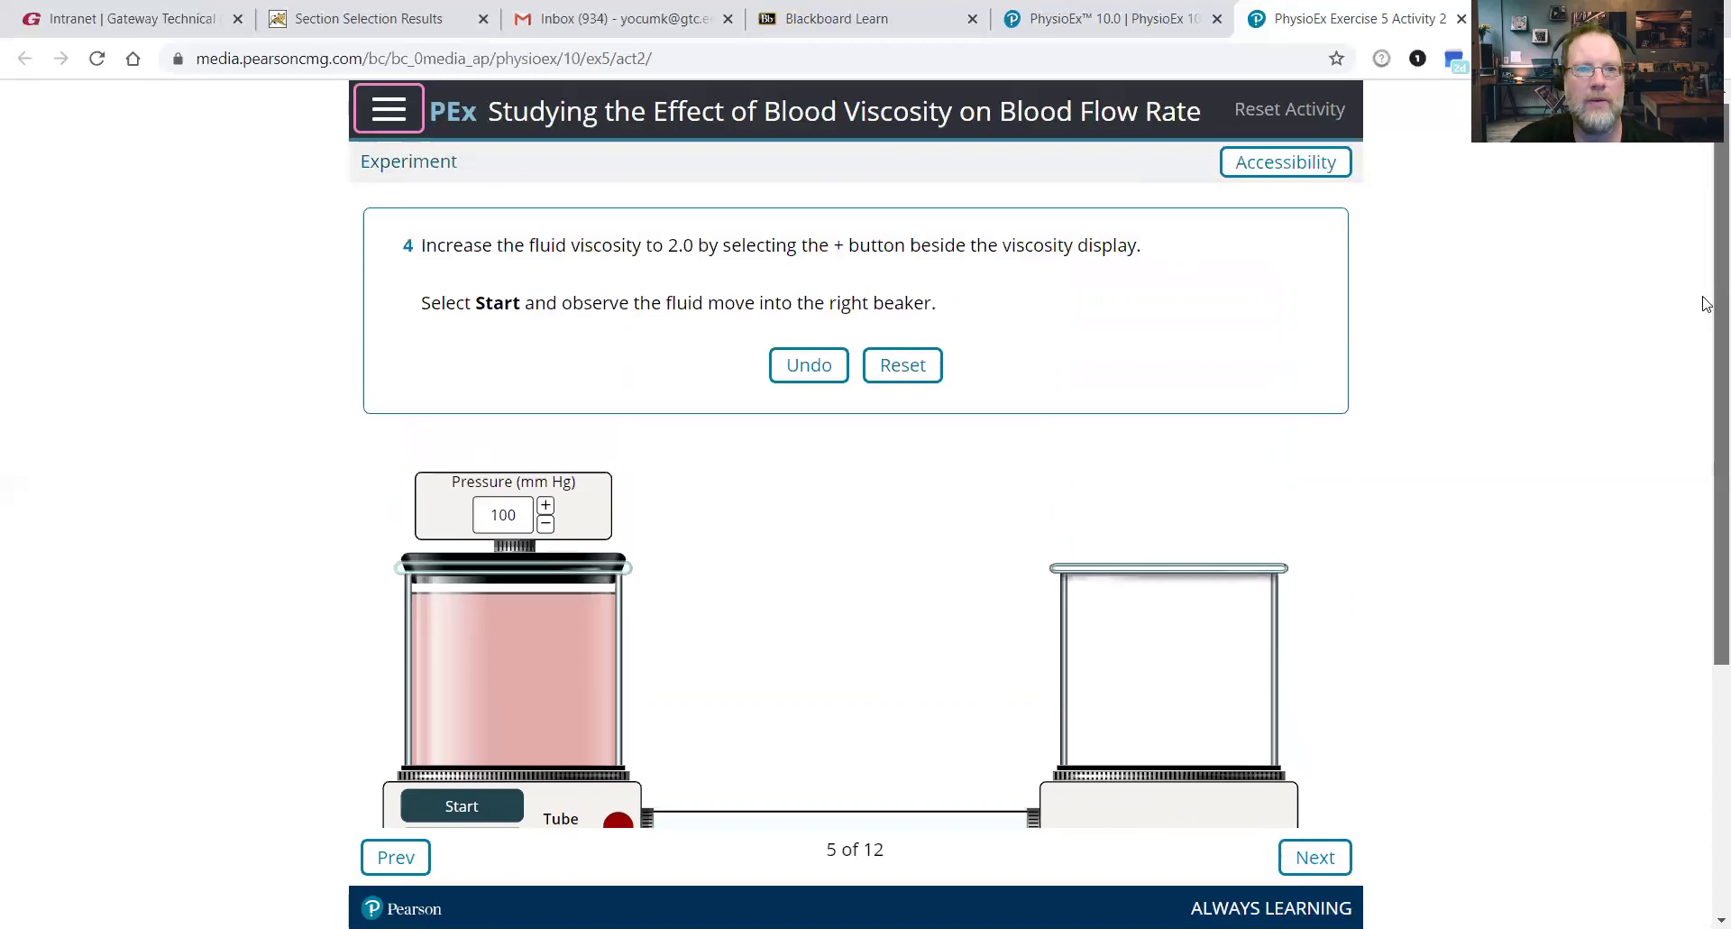
scroll(1707, 342, down, 4)
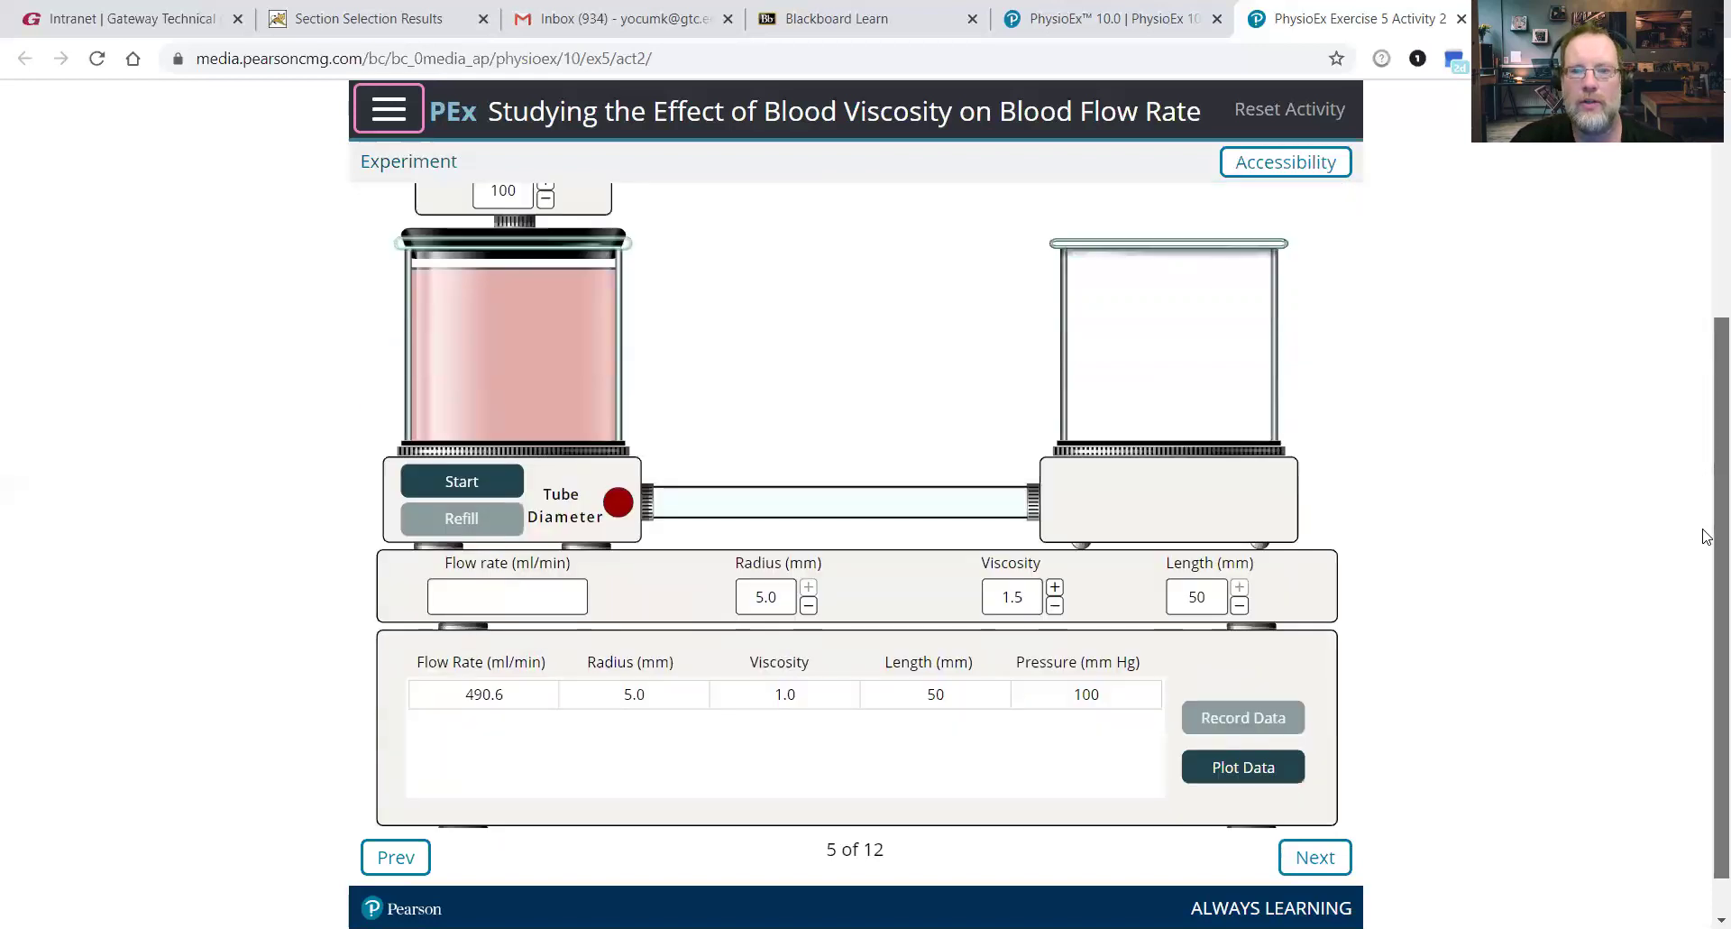
- Set the blood viscosity to 2.0 and move ahead to experiment step 9 of 12
click(1054, 542)
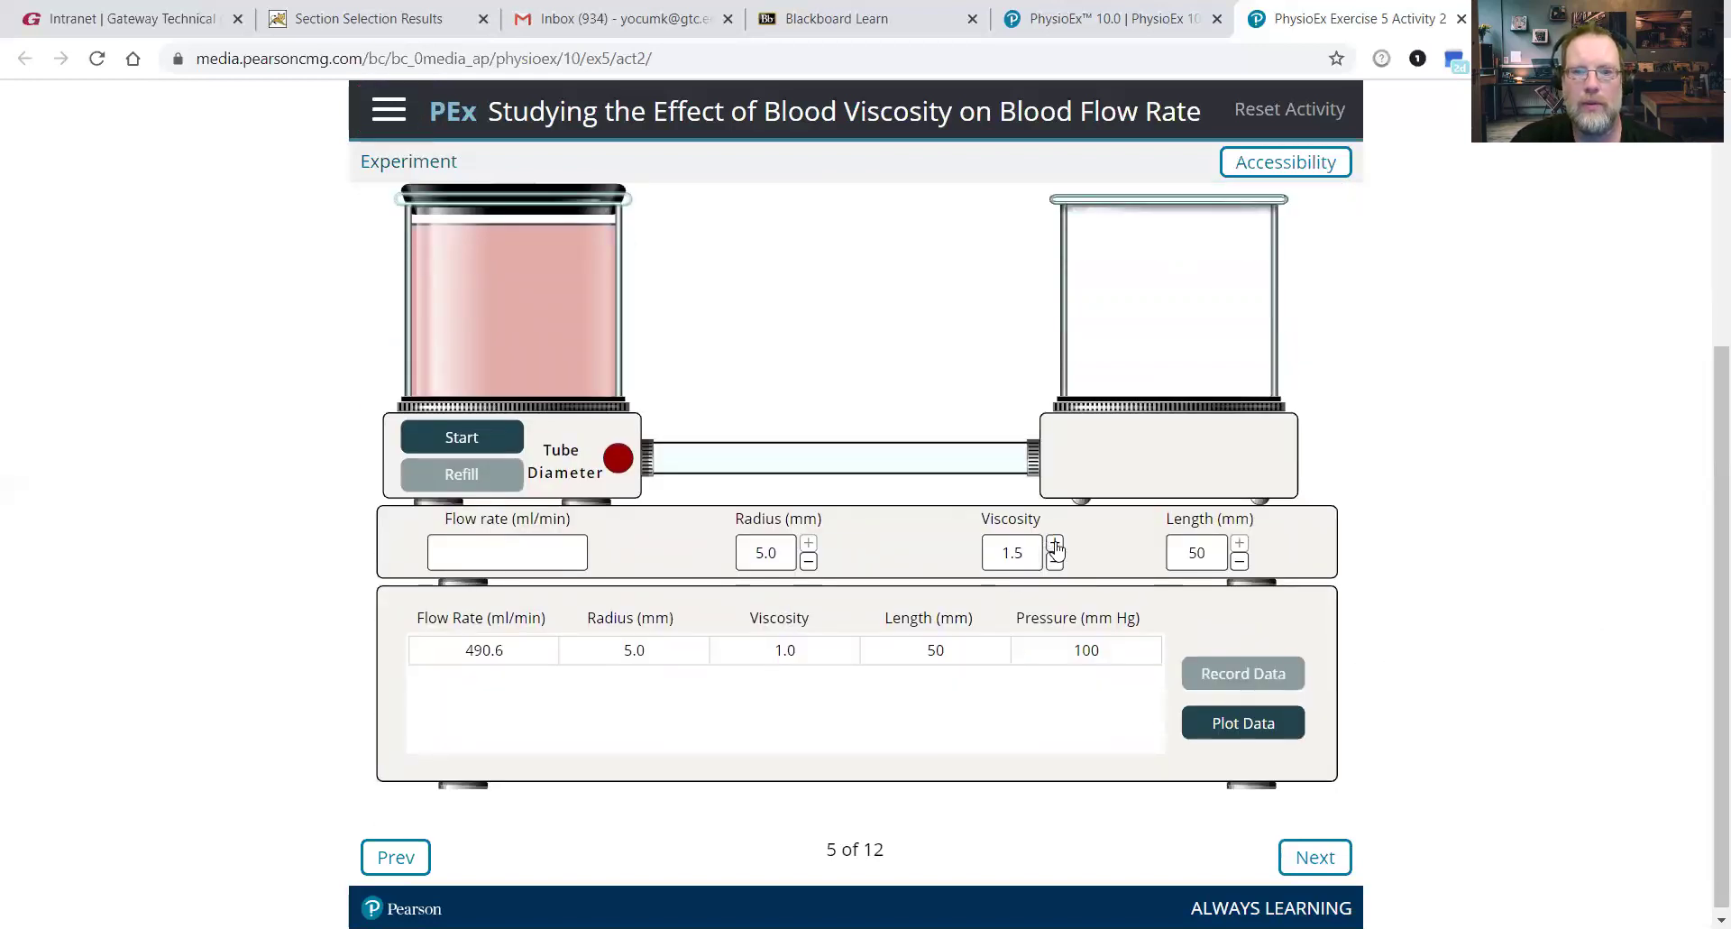
click(1321, 861)
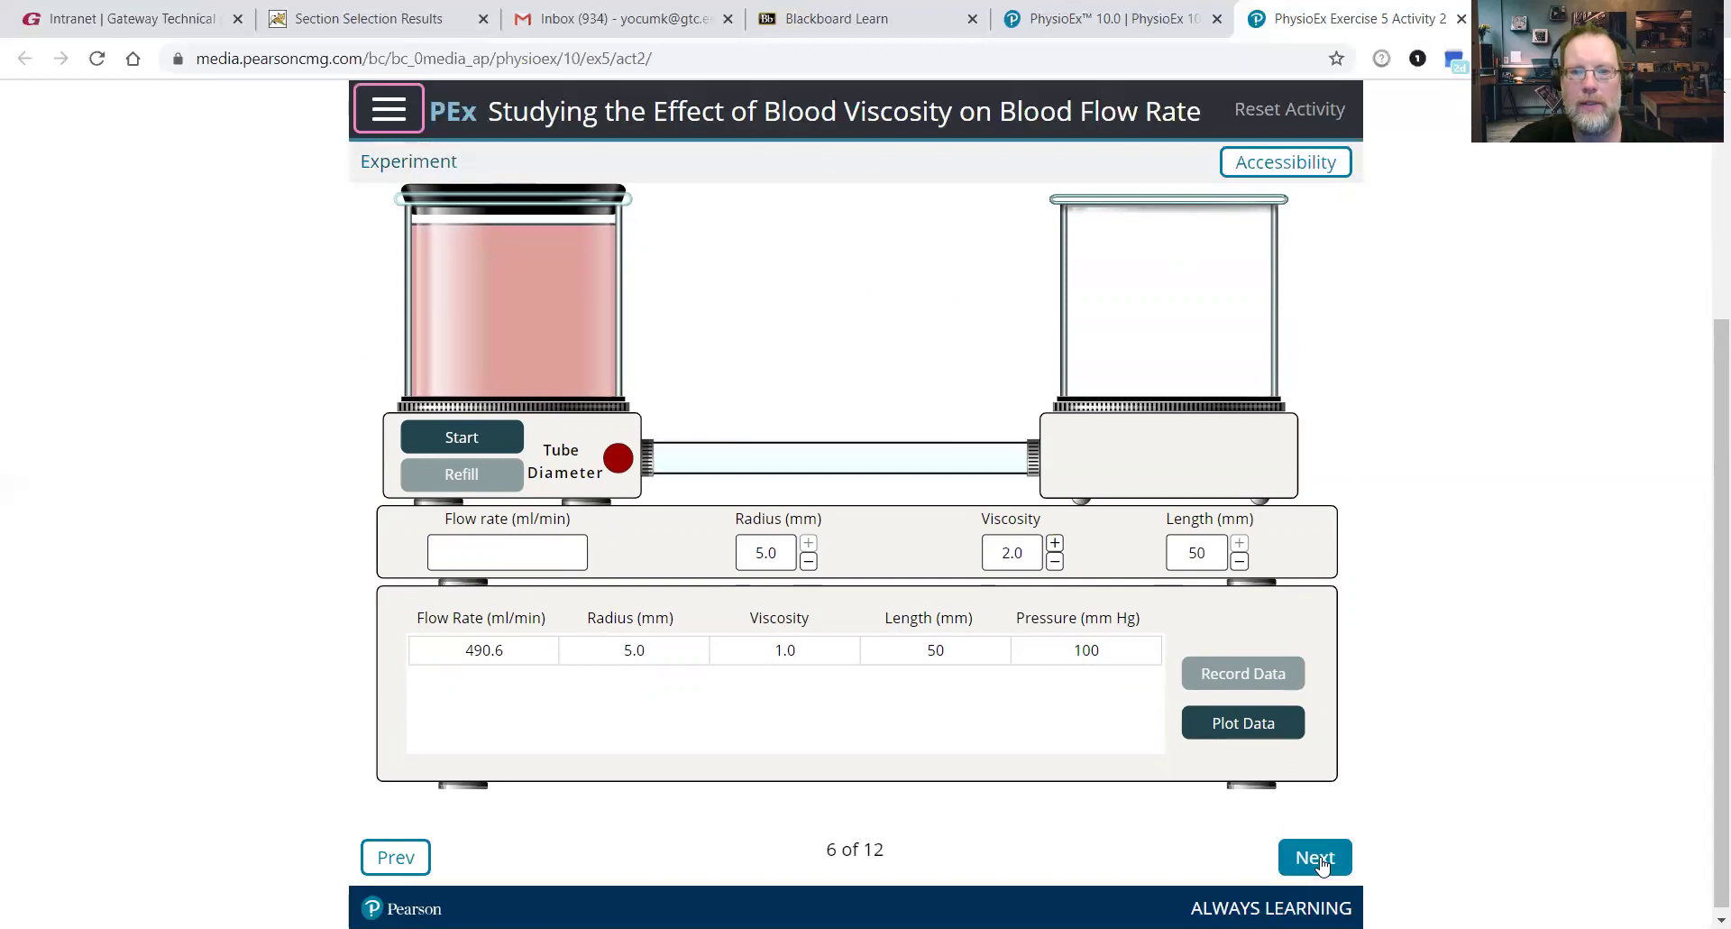
click(1321, 861)
scroll(1704, 607, up, 4)
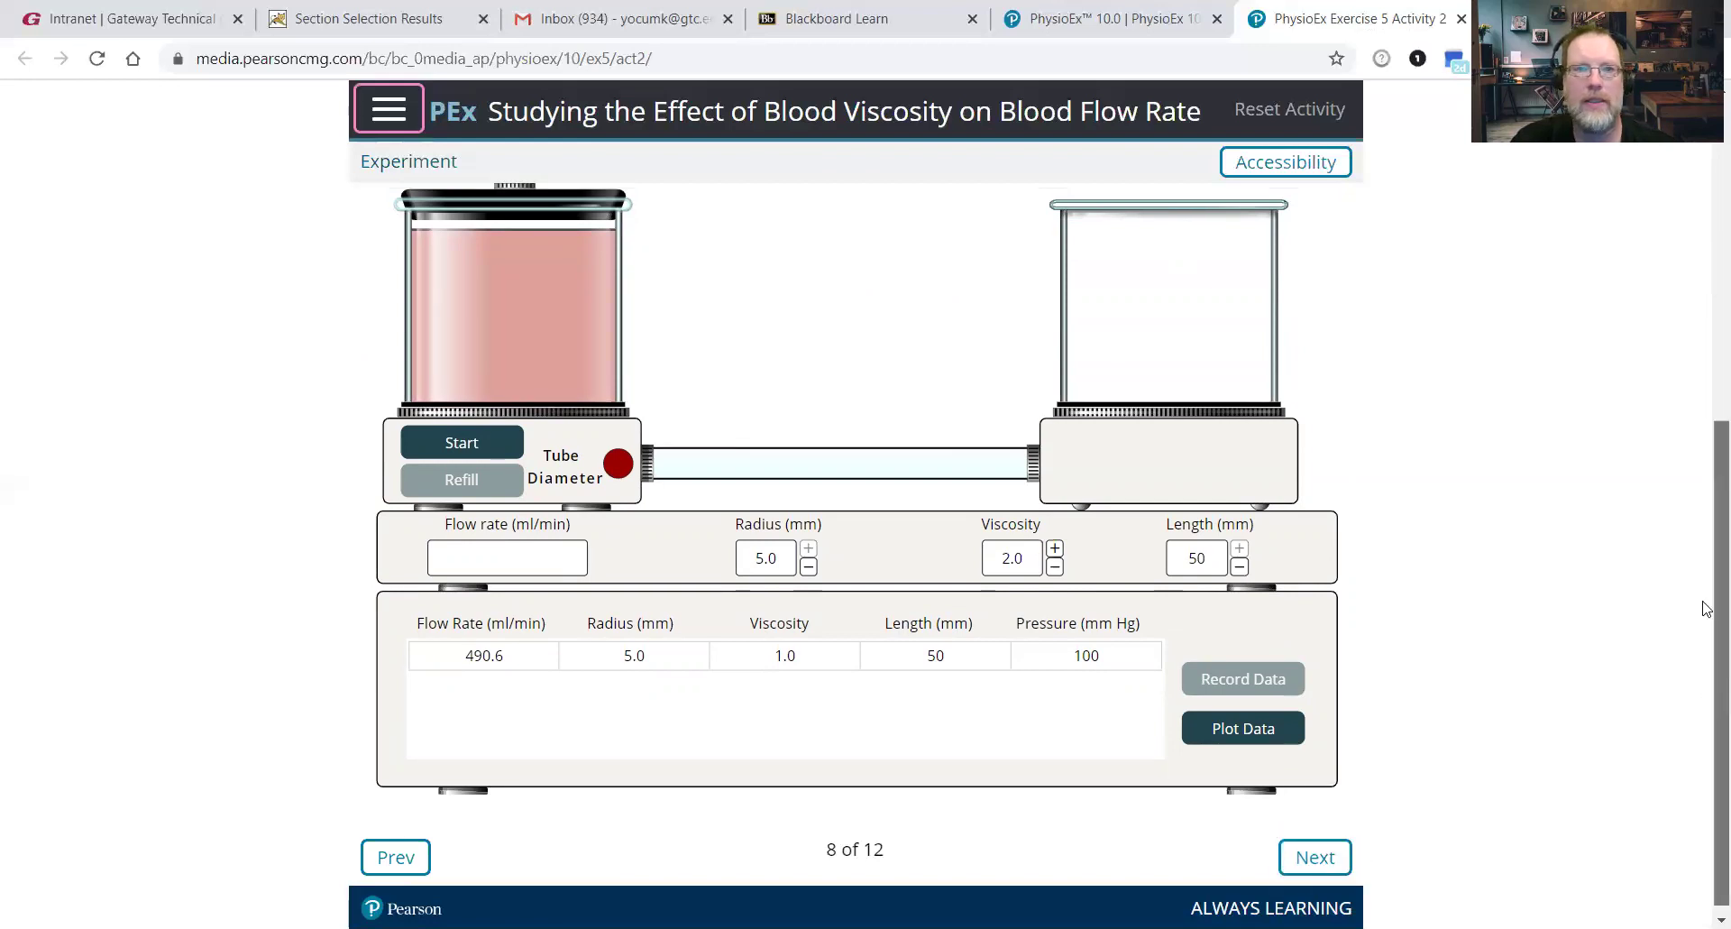
scroll(1706, 483, down, 4)
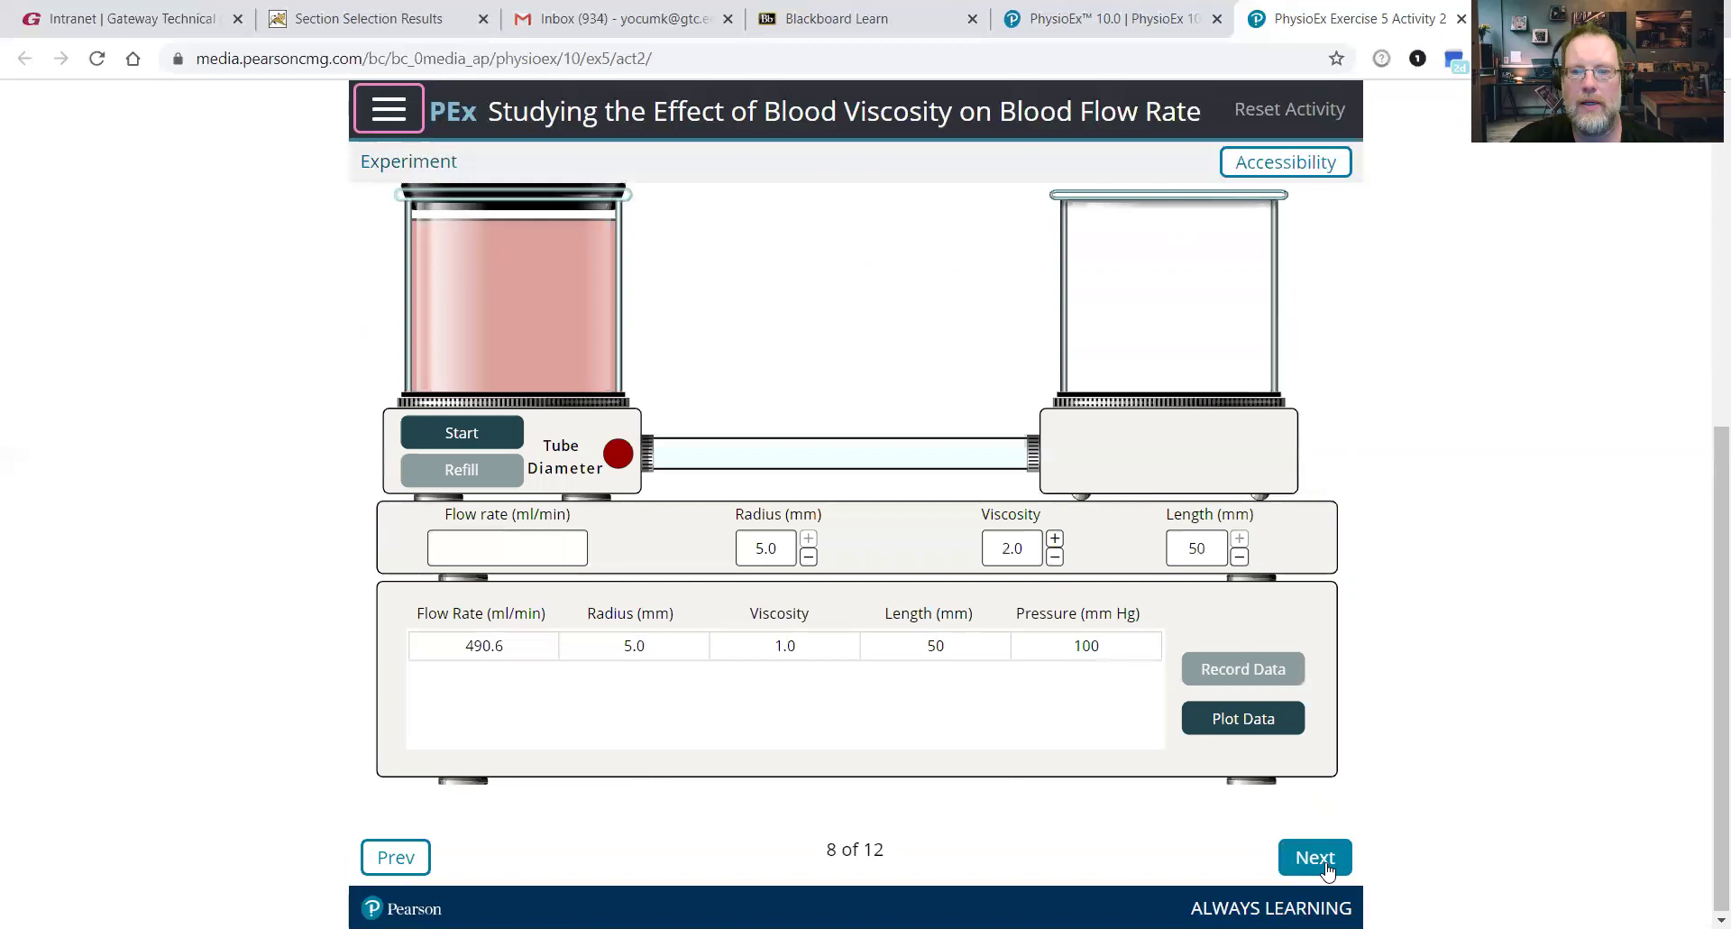
drag(1704, 598, 1704, 532)
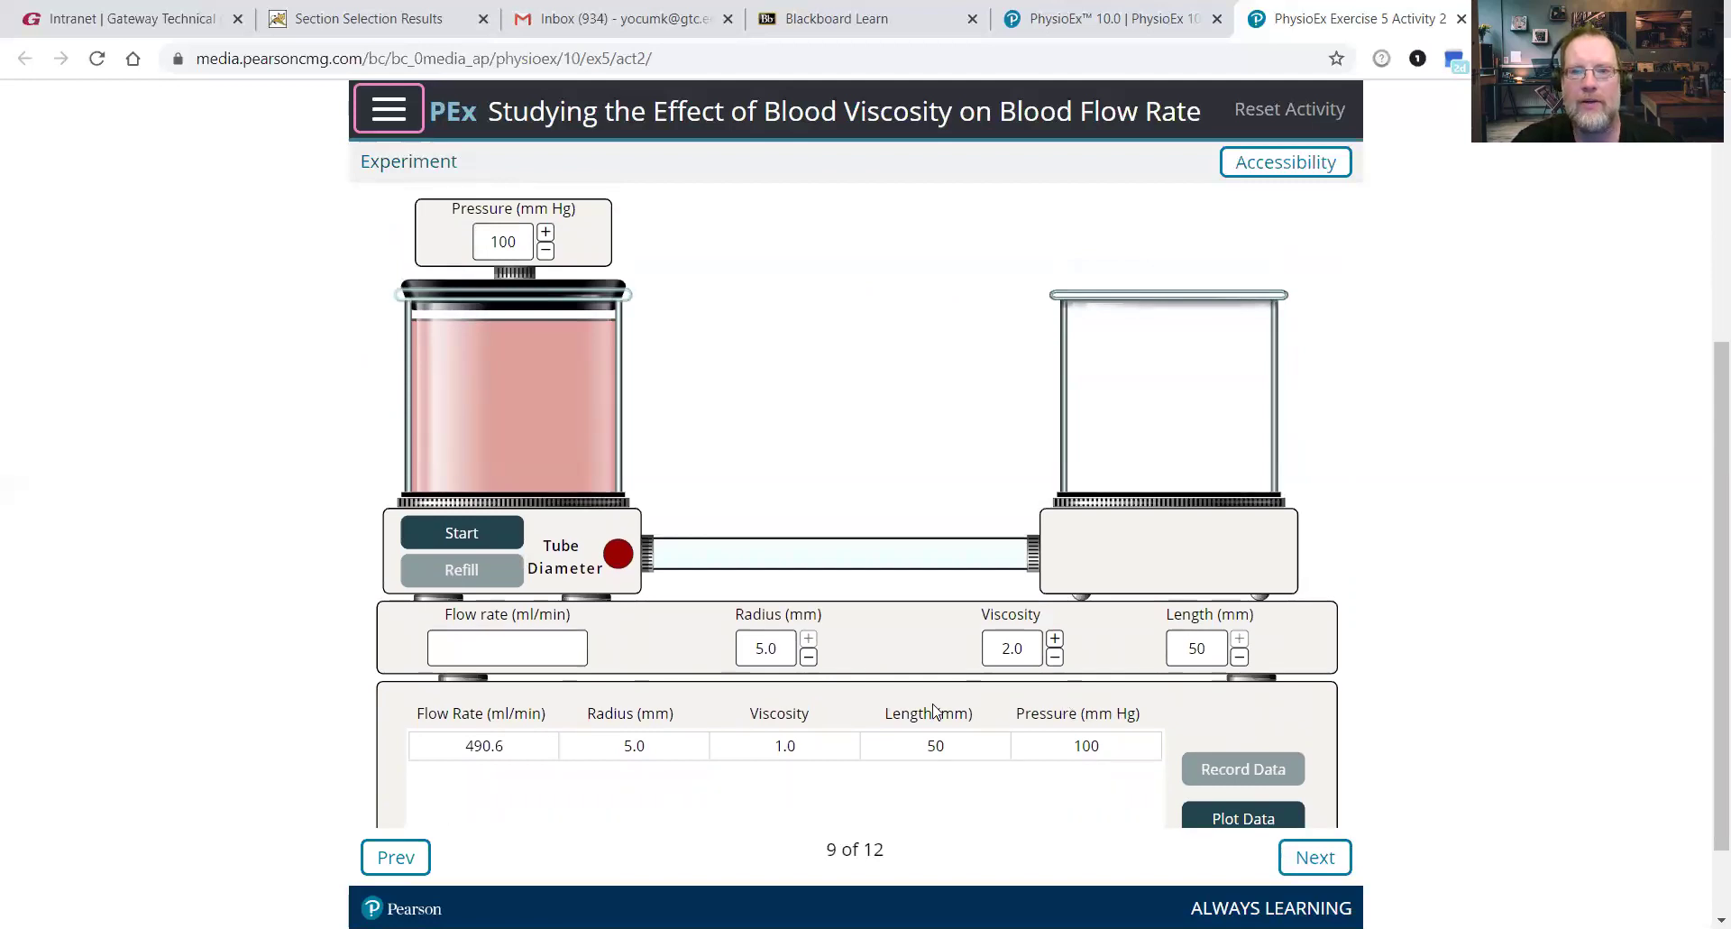
click(863, 634)
click(1054, 639)
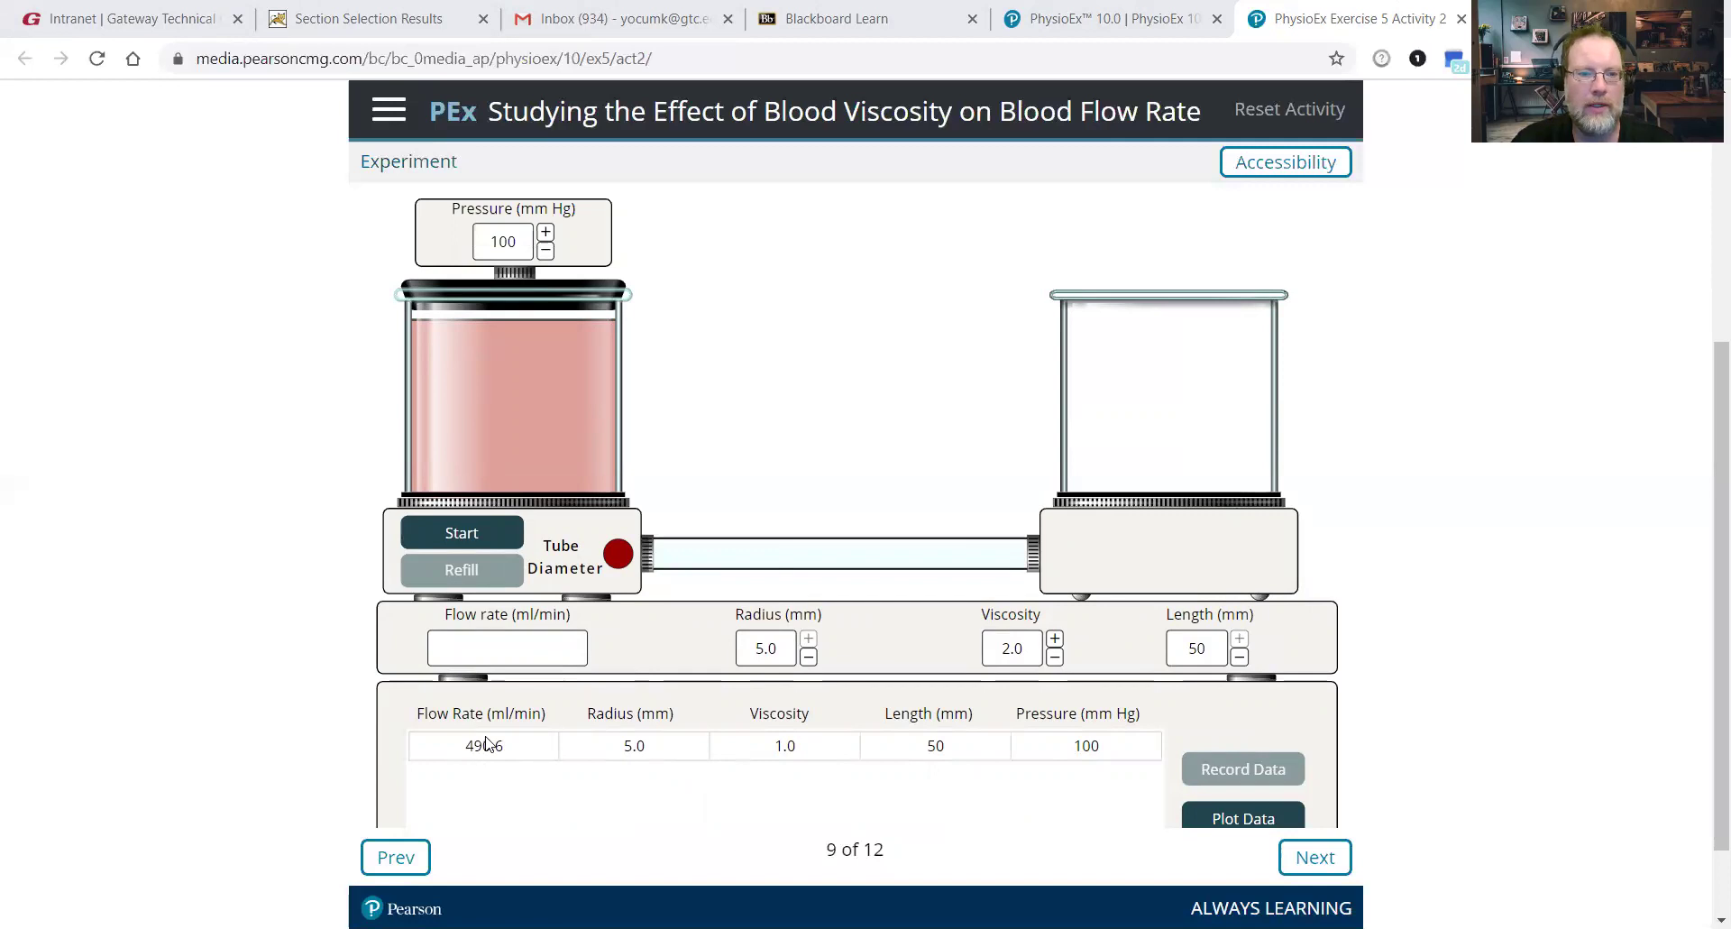
- Record runs at viscosity 2.0 (245.3 ml/min) and 3.0 (163.5 ml/min), refilling after each
click(494, 534)
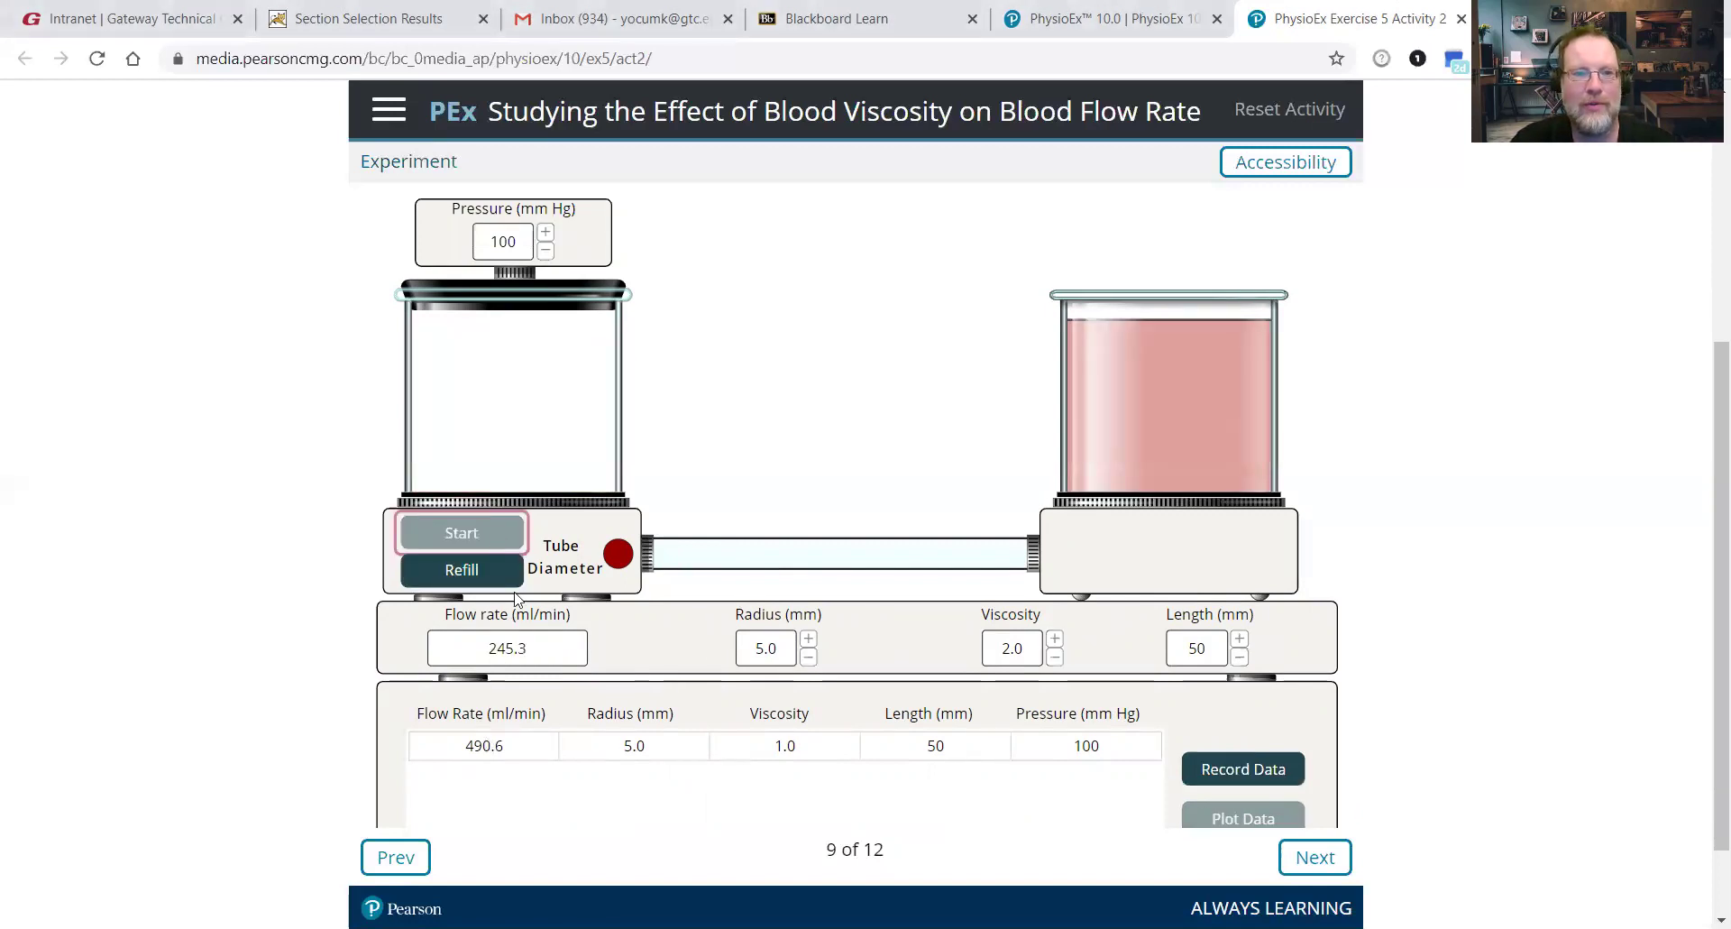
click(1240, 766)
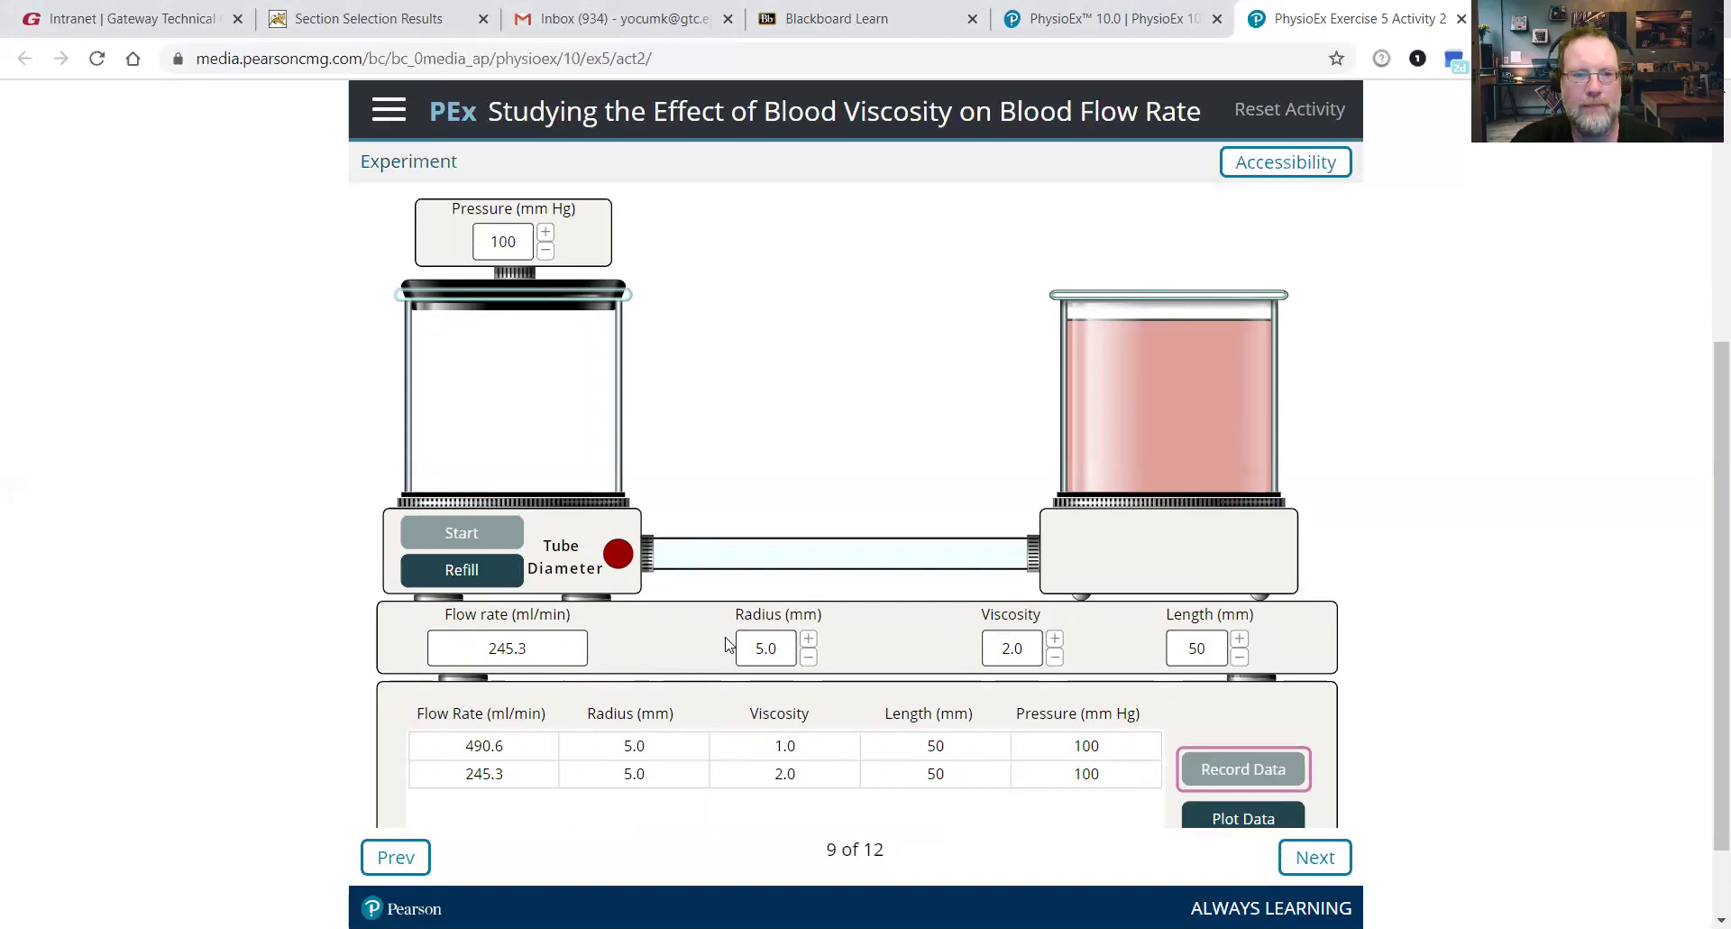
click(474, 564)
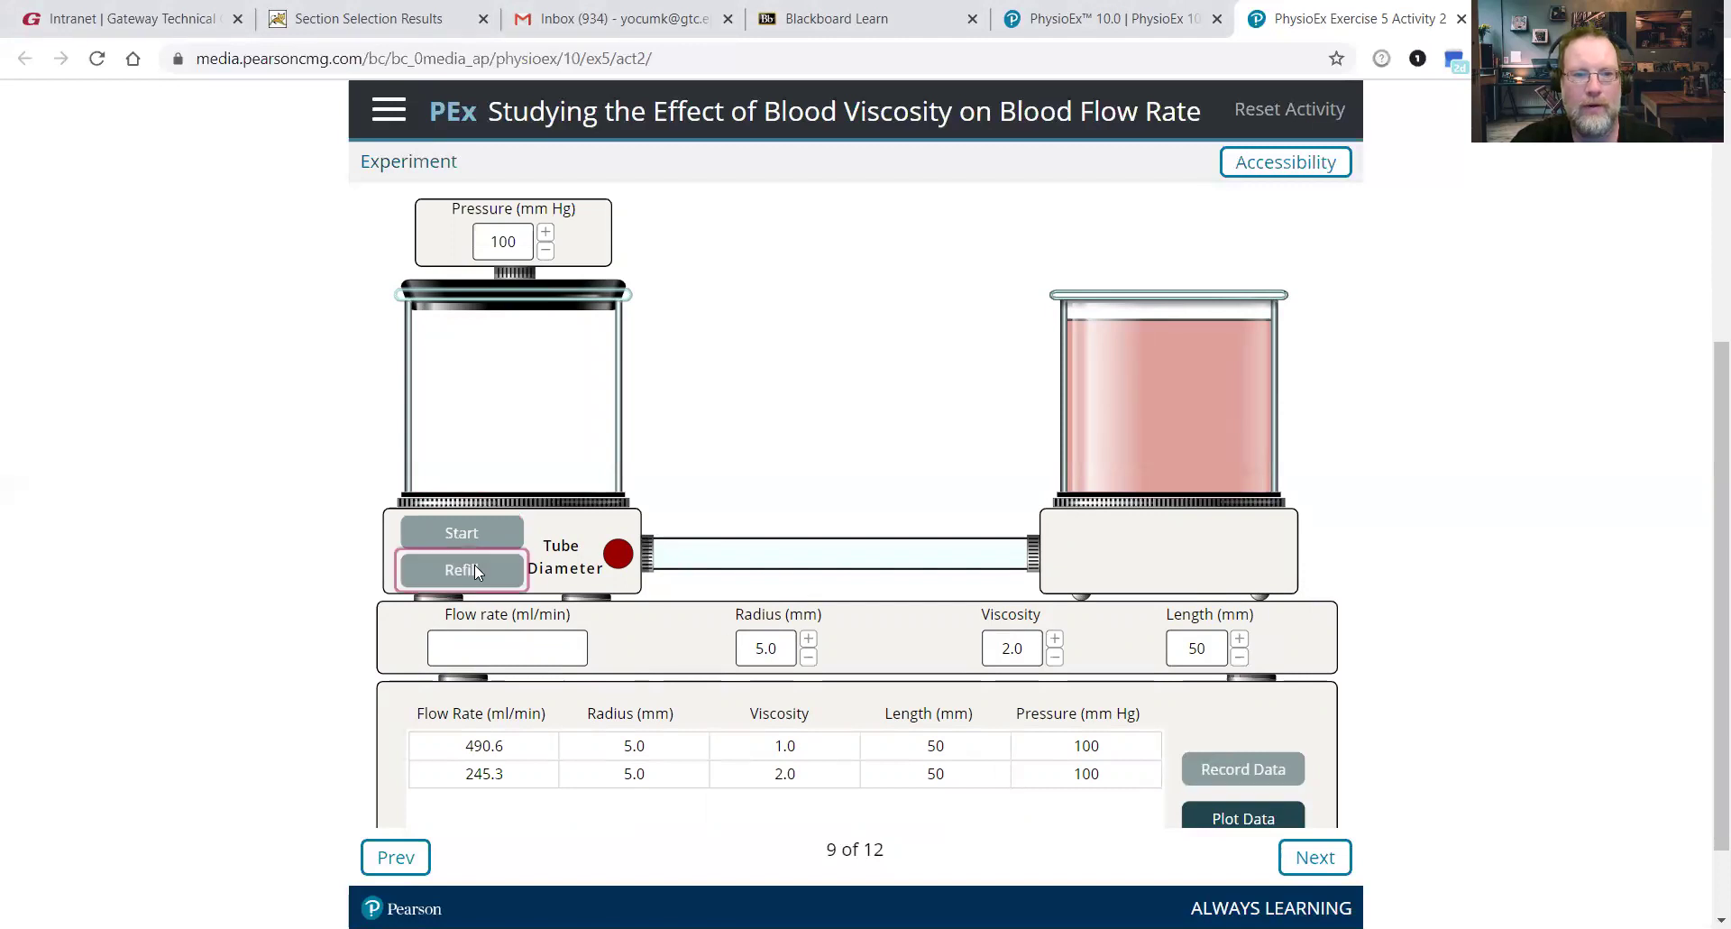
click(1055, 638)
click(1055, 638)
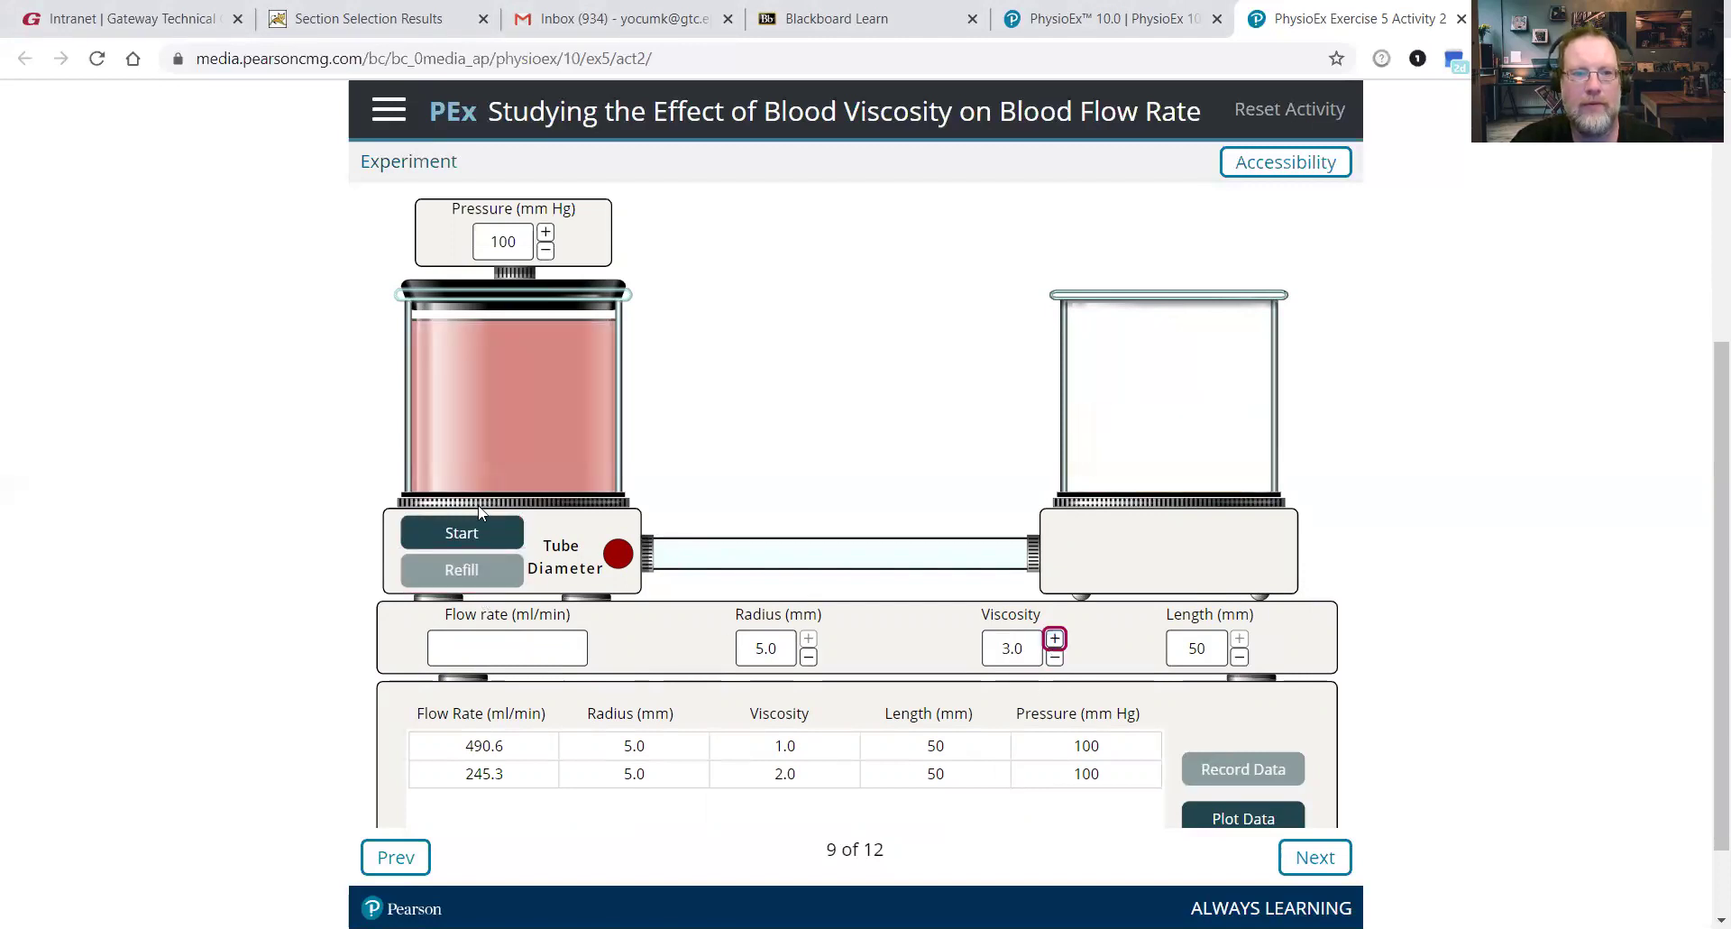
click(484, 537)
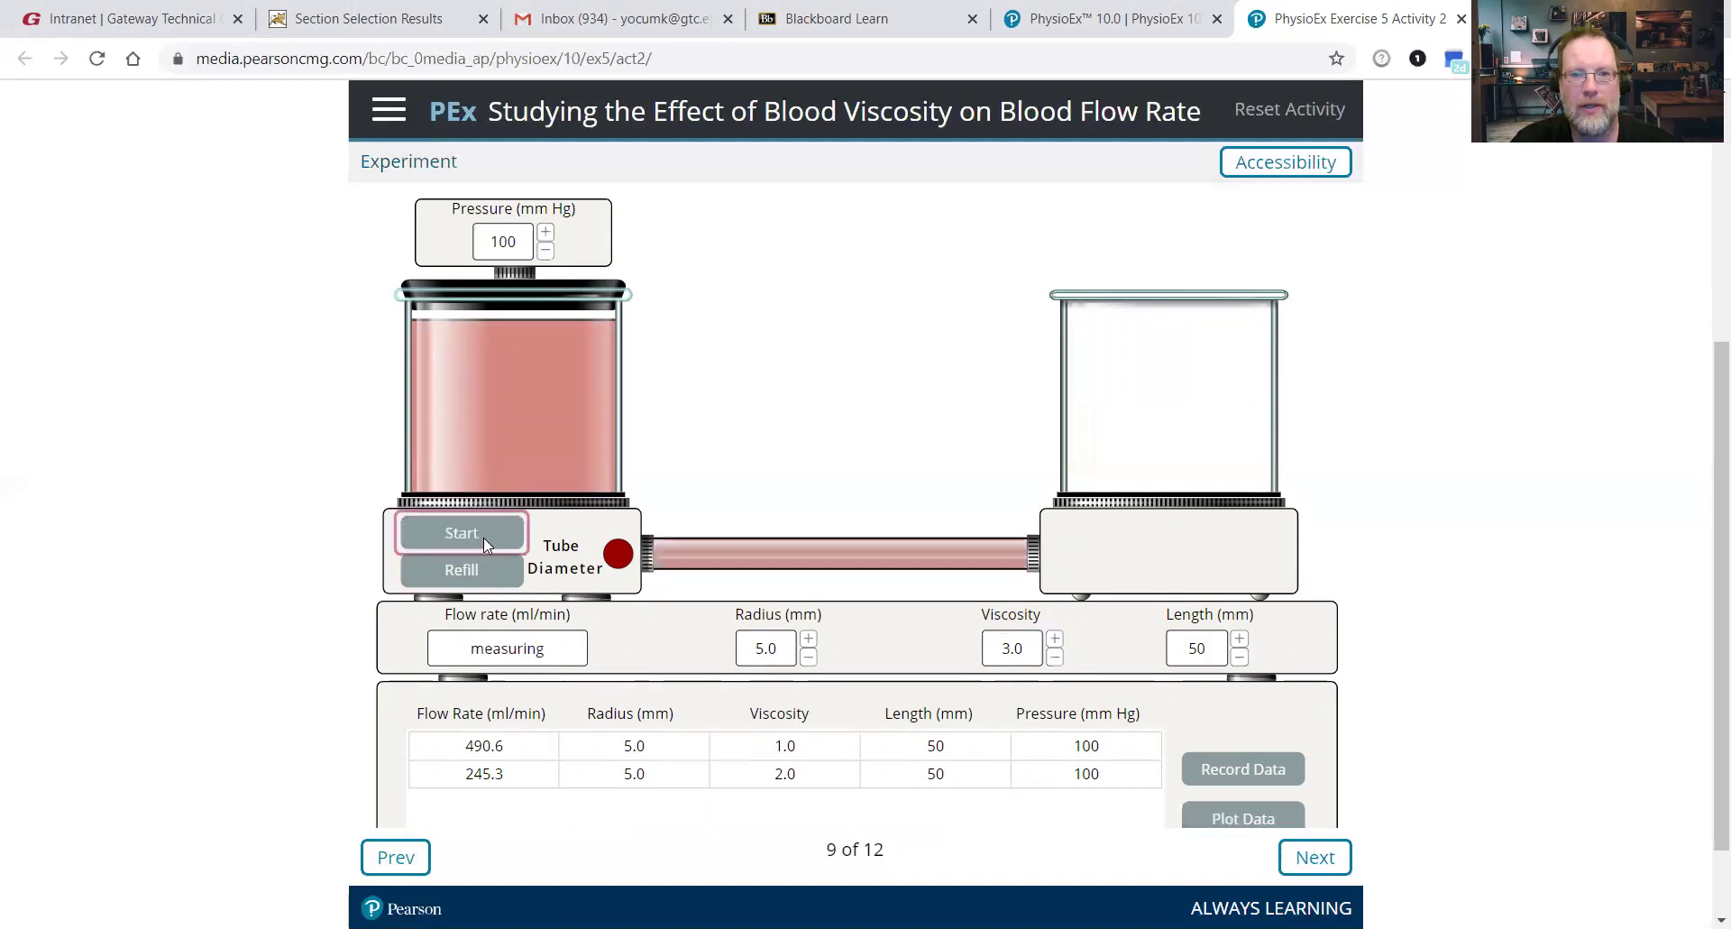
click(1262, 762)
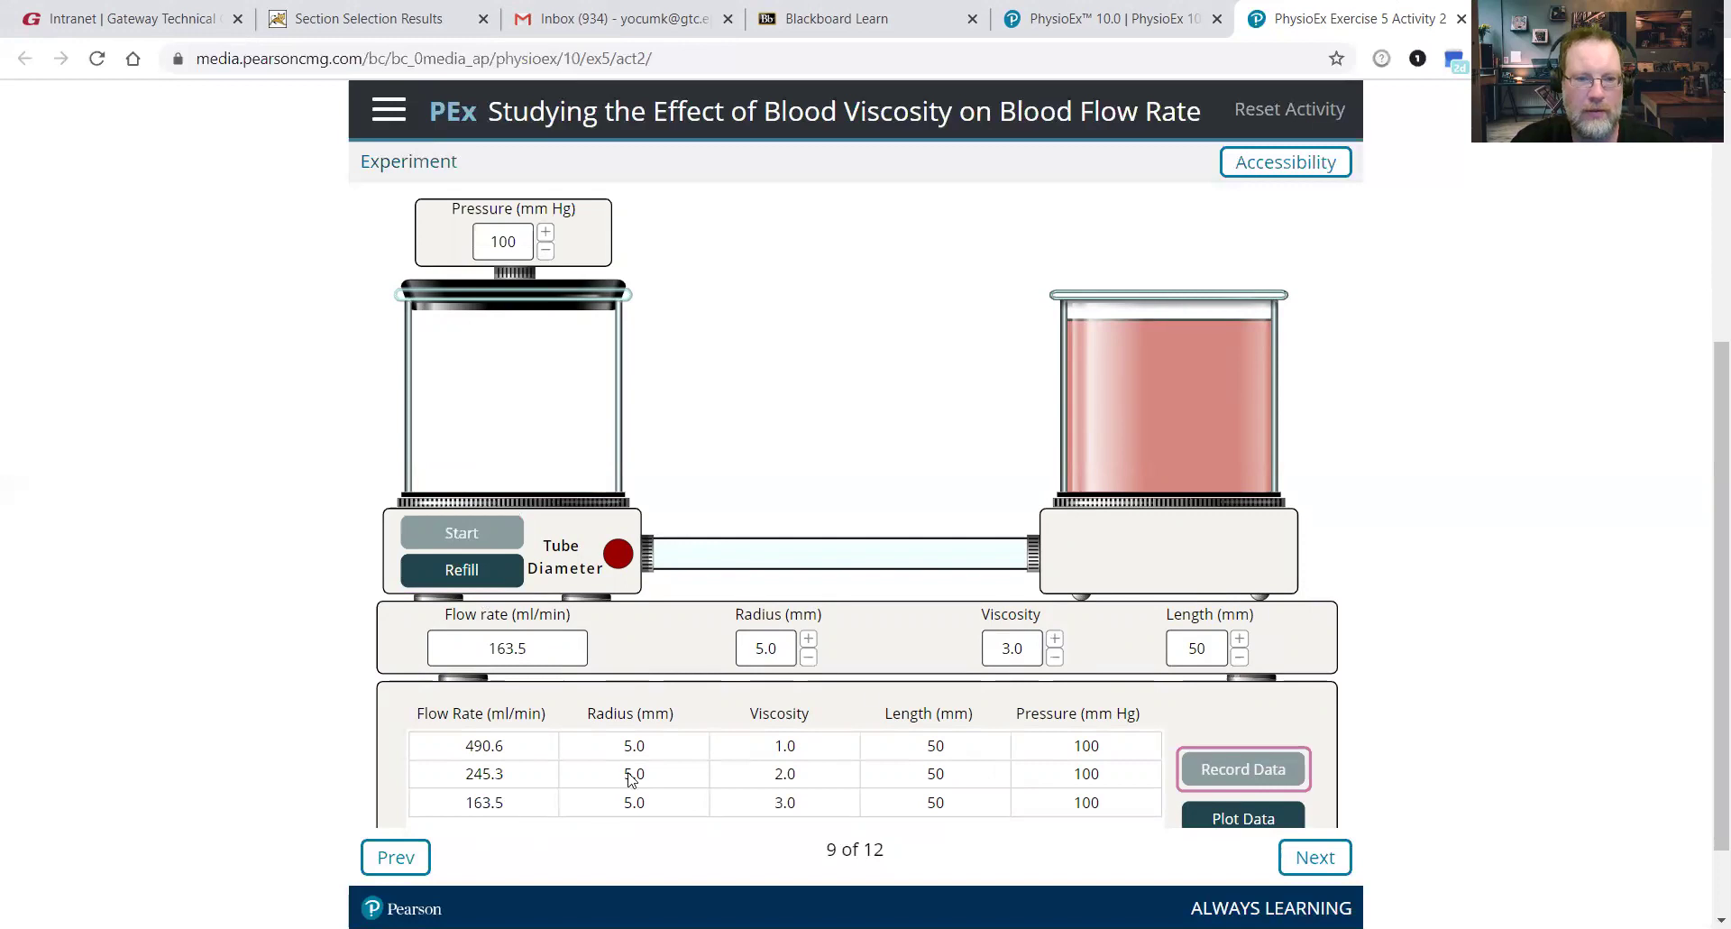
click(464, 570)
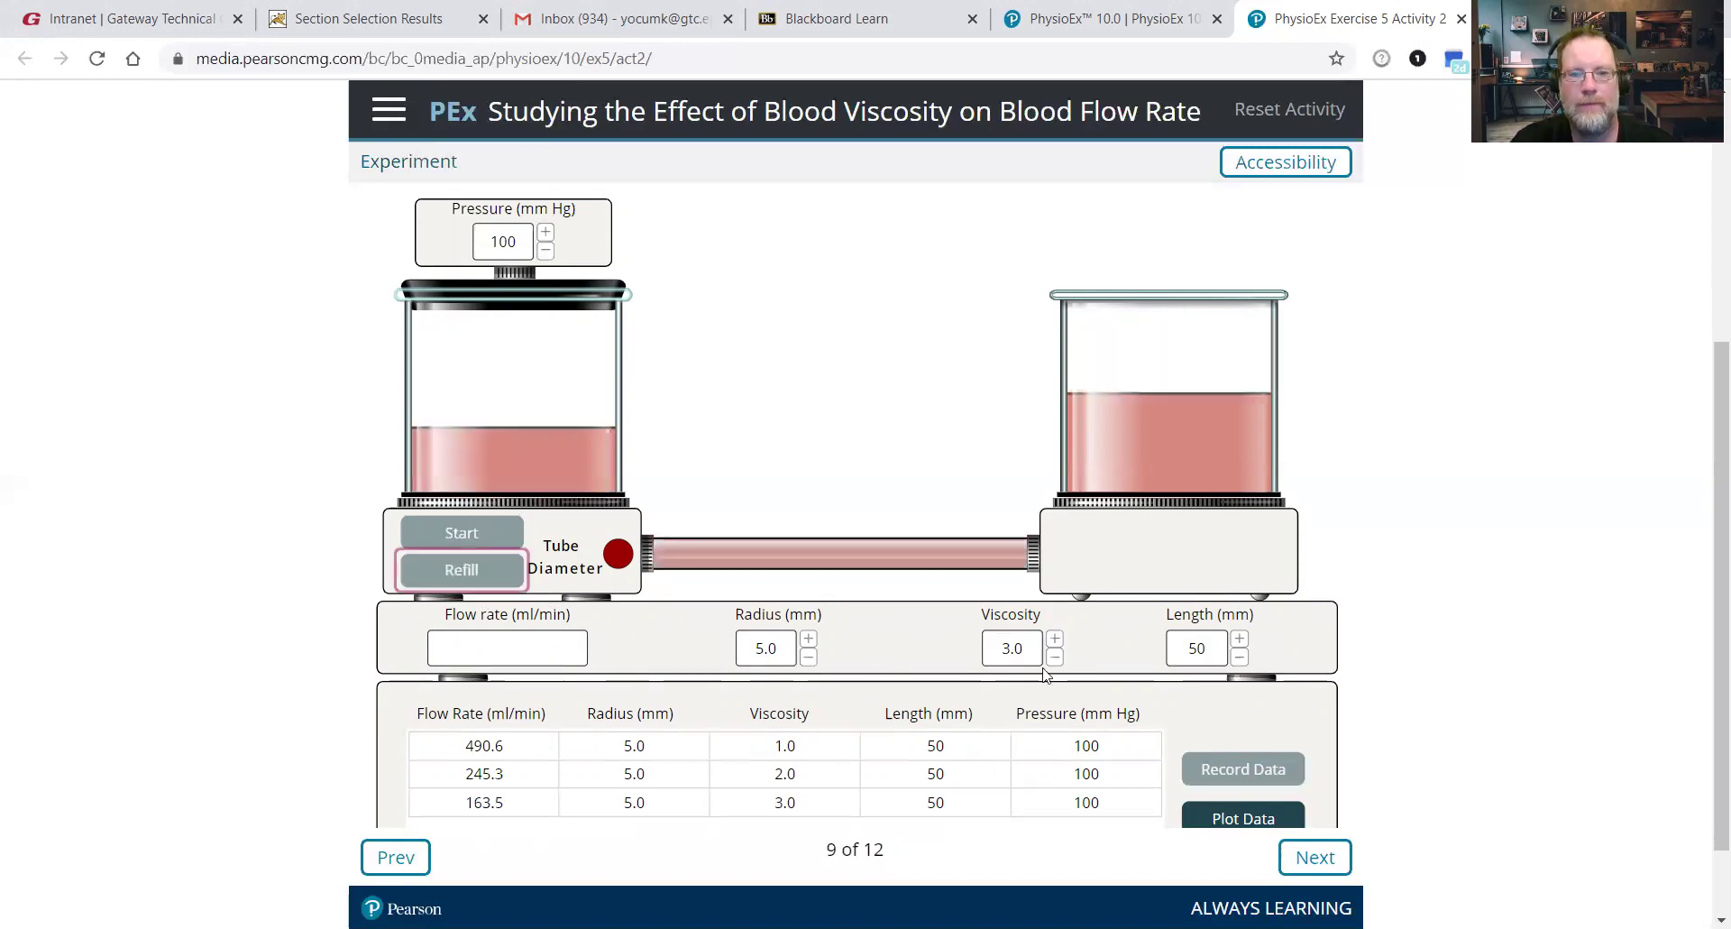
- Record runs at viscosity 4.0 (122.7 ml/min) and 5.0 (98.1 ml/min), refilling after each
click(1054, 638)
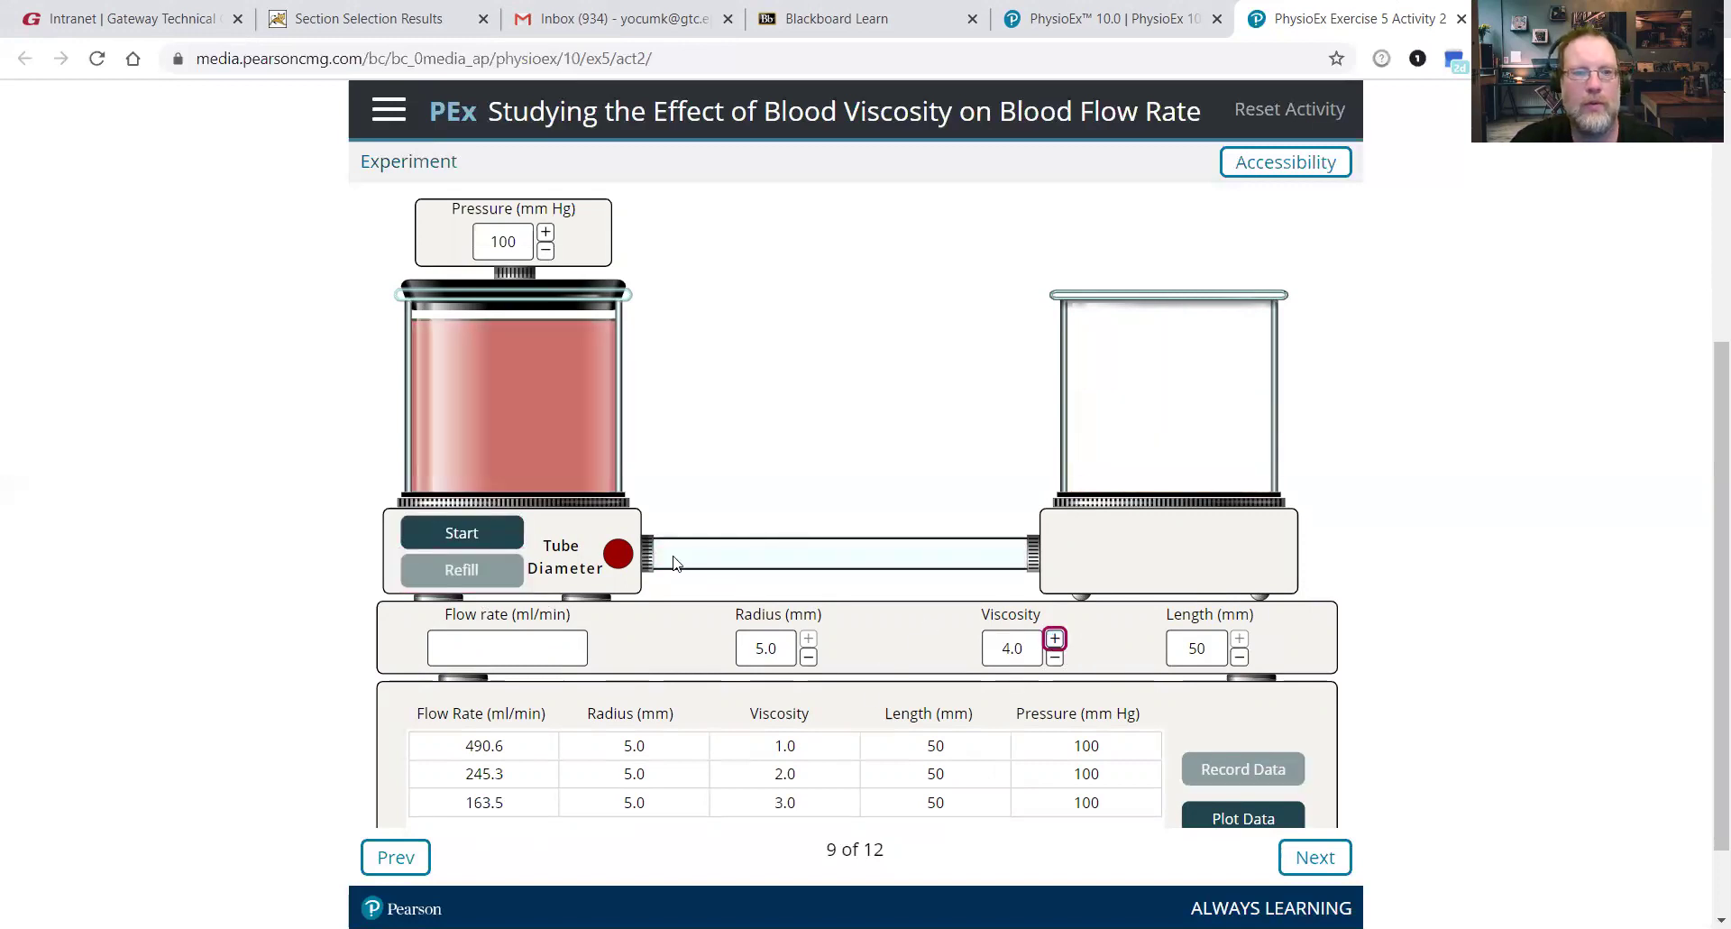
click(482, 535)
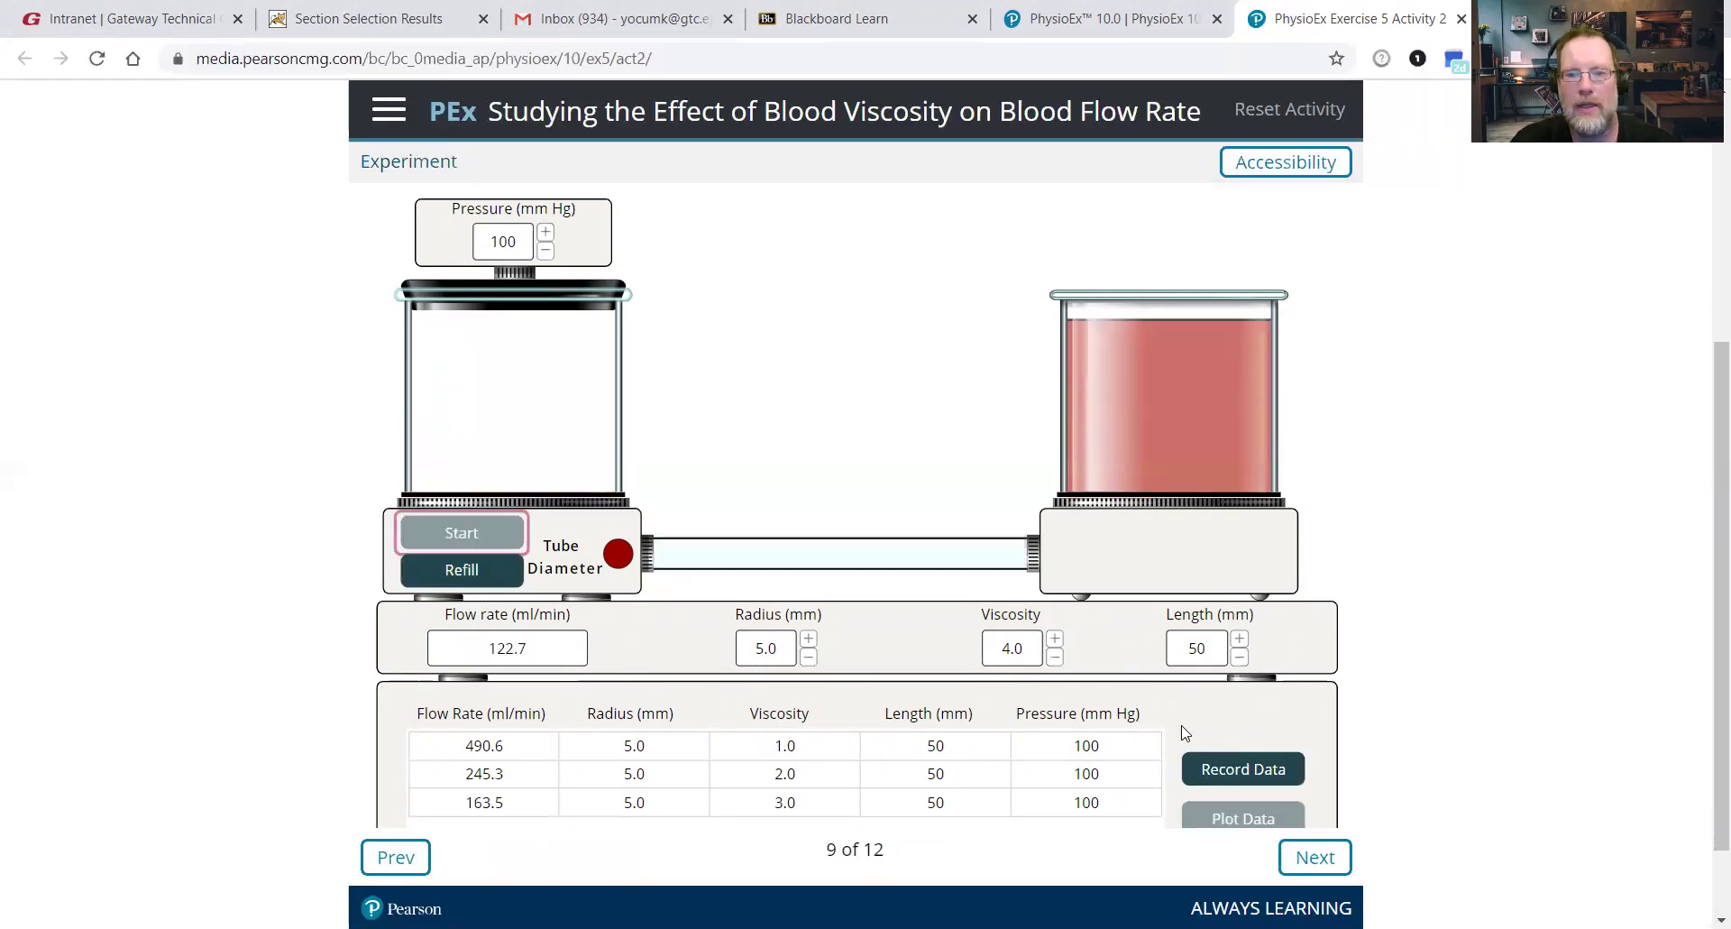
click(1244, 769)
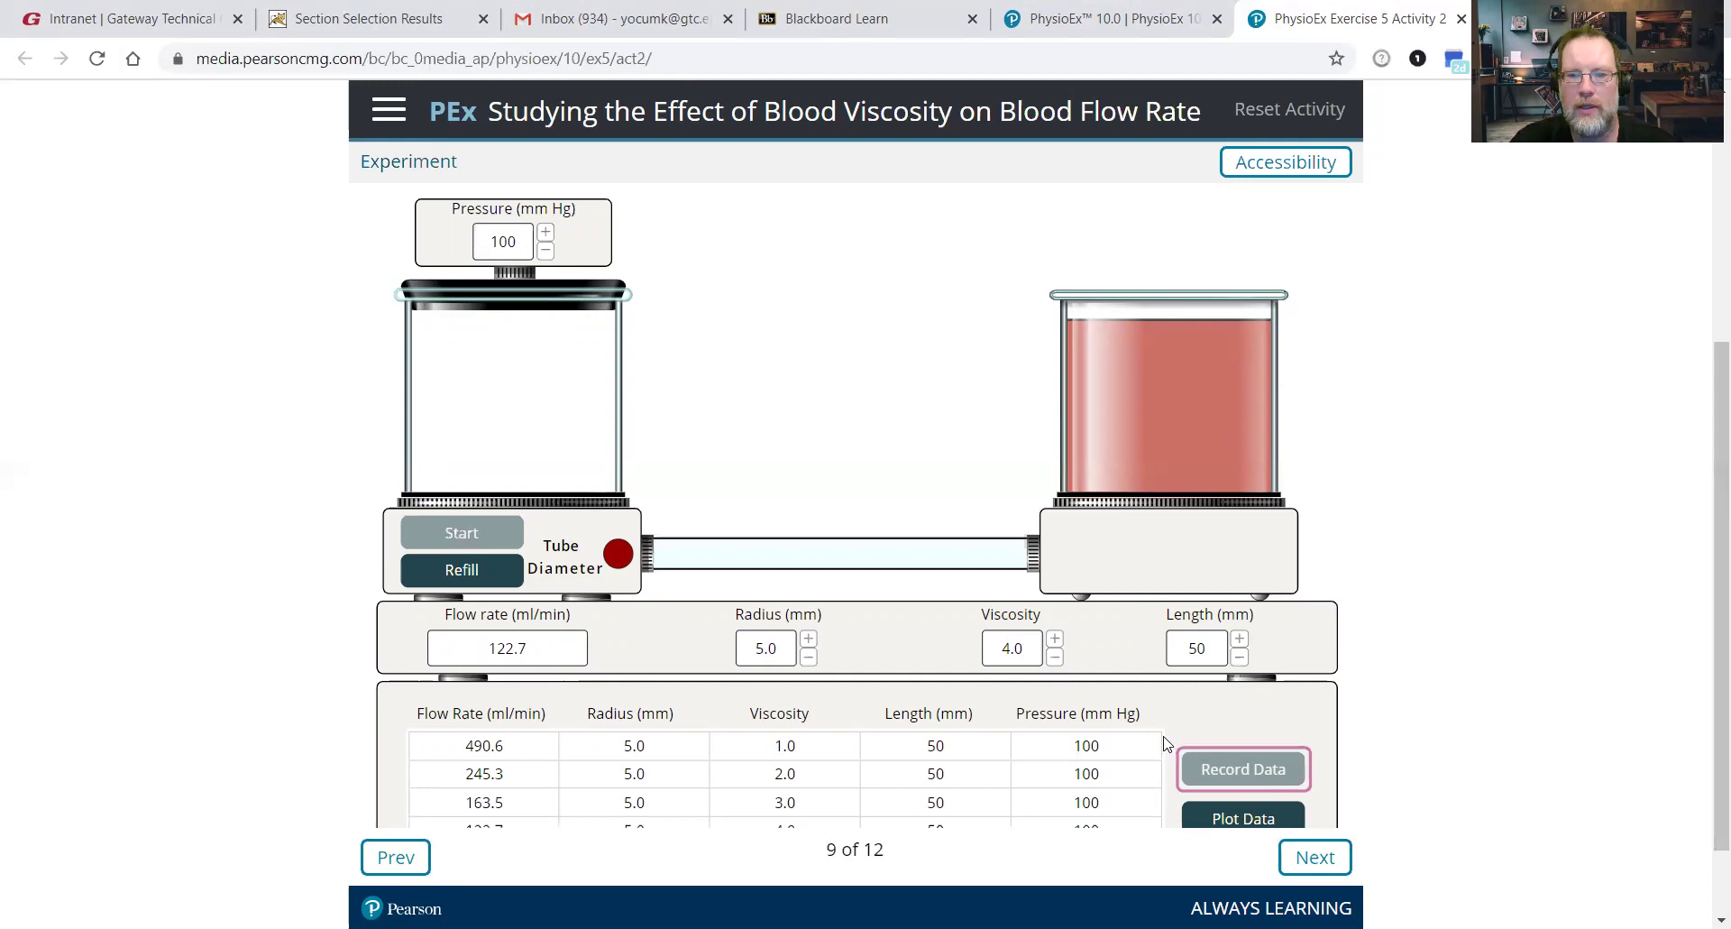
drag(1707, 577, 1705, 629)
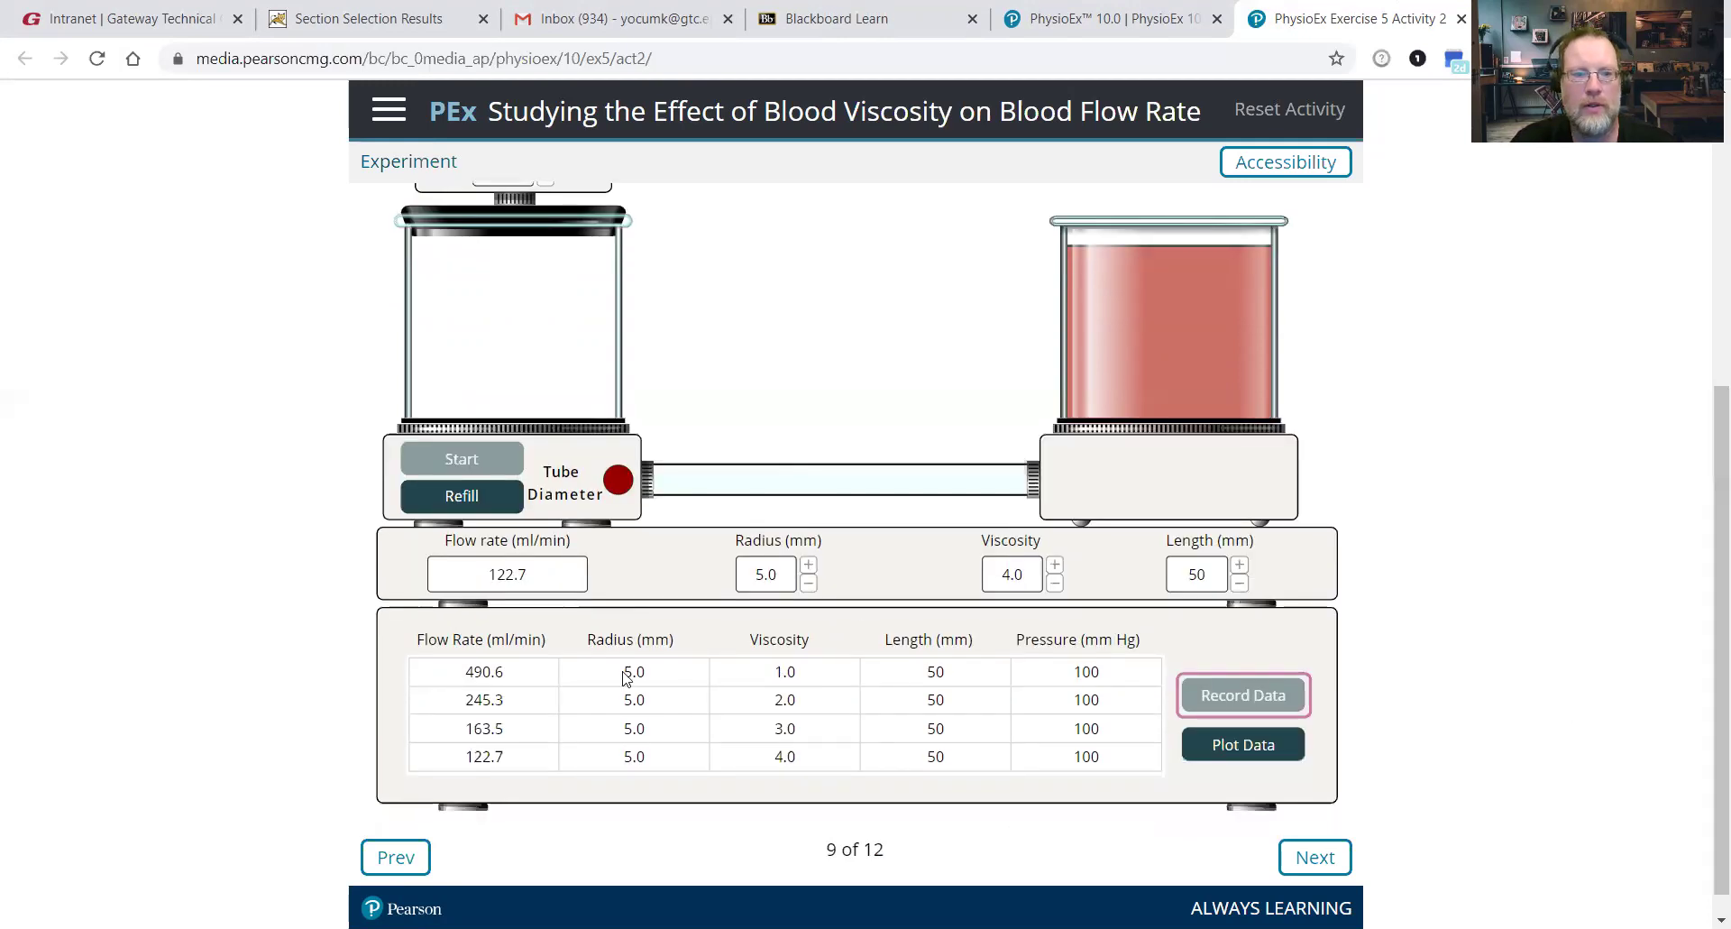
click(471, 494)
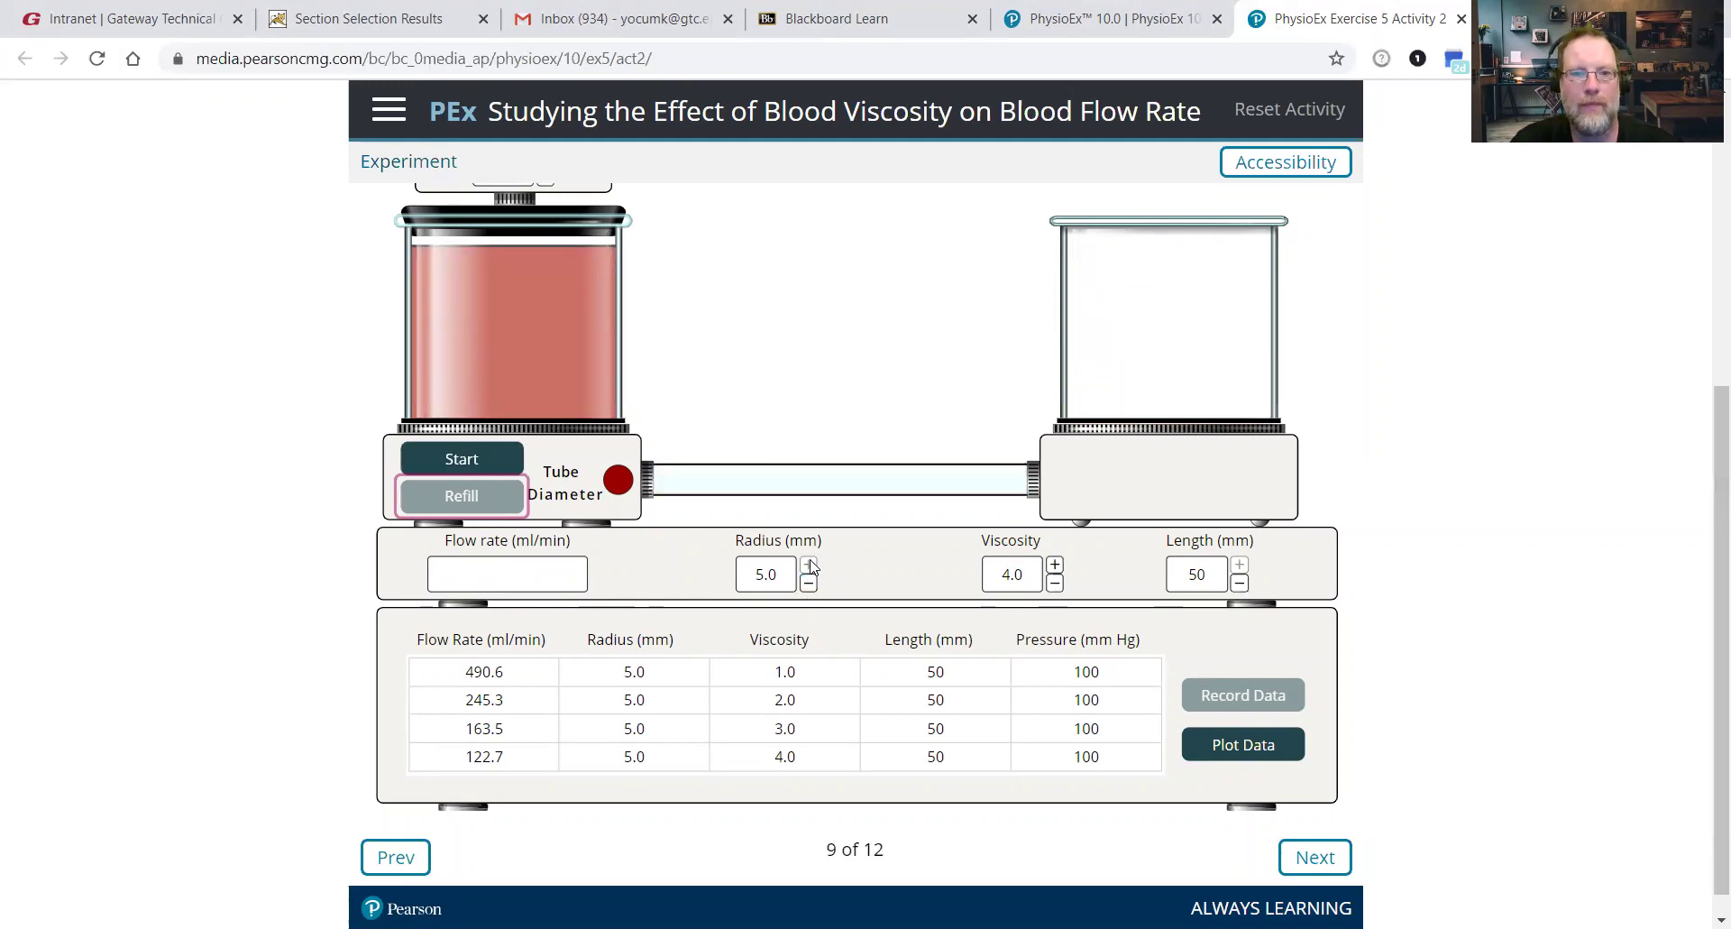
click(1055, 564)
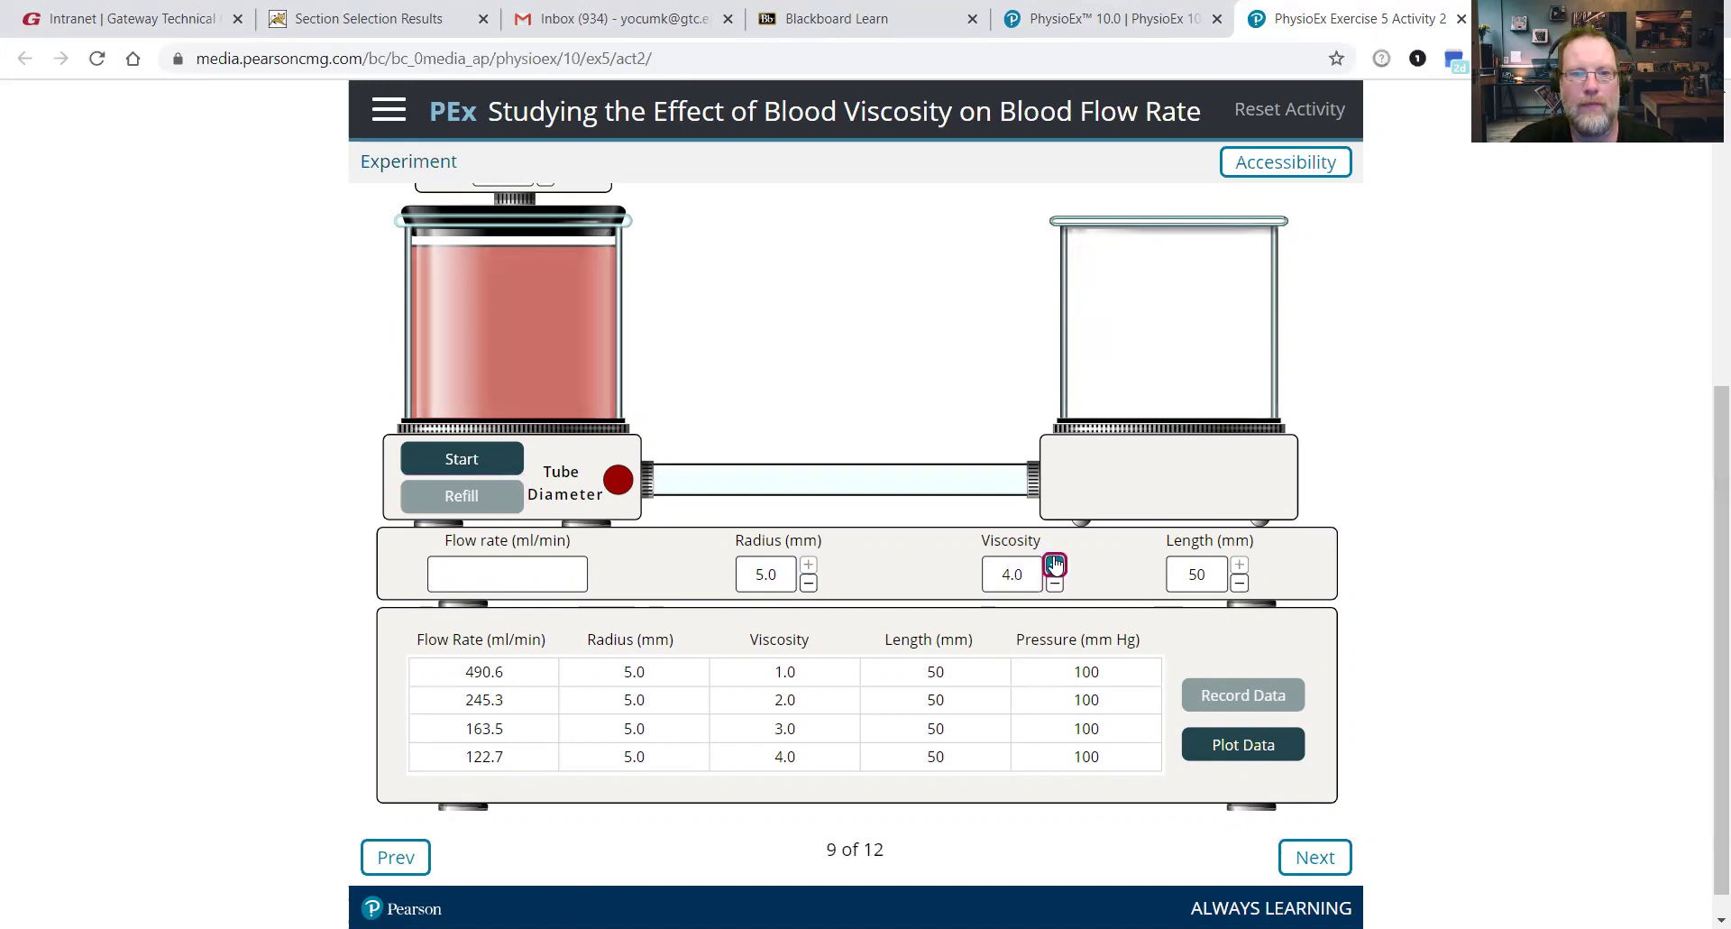
click(478, 458)
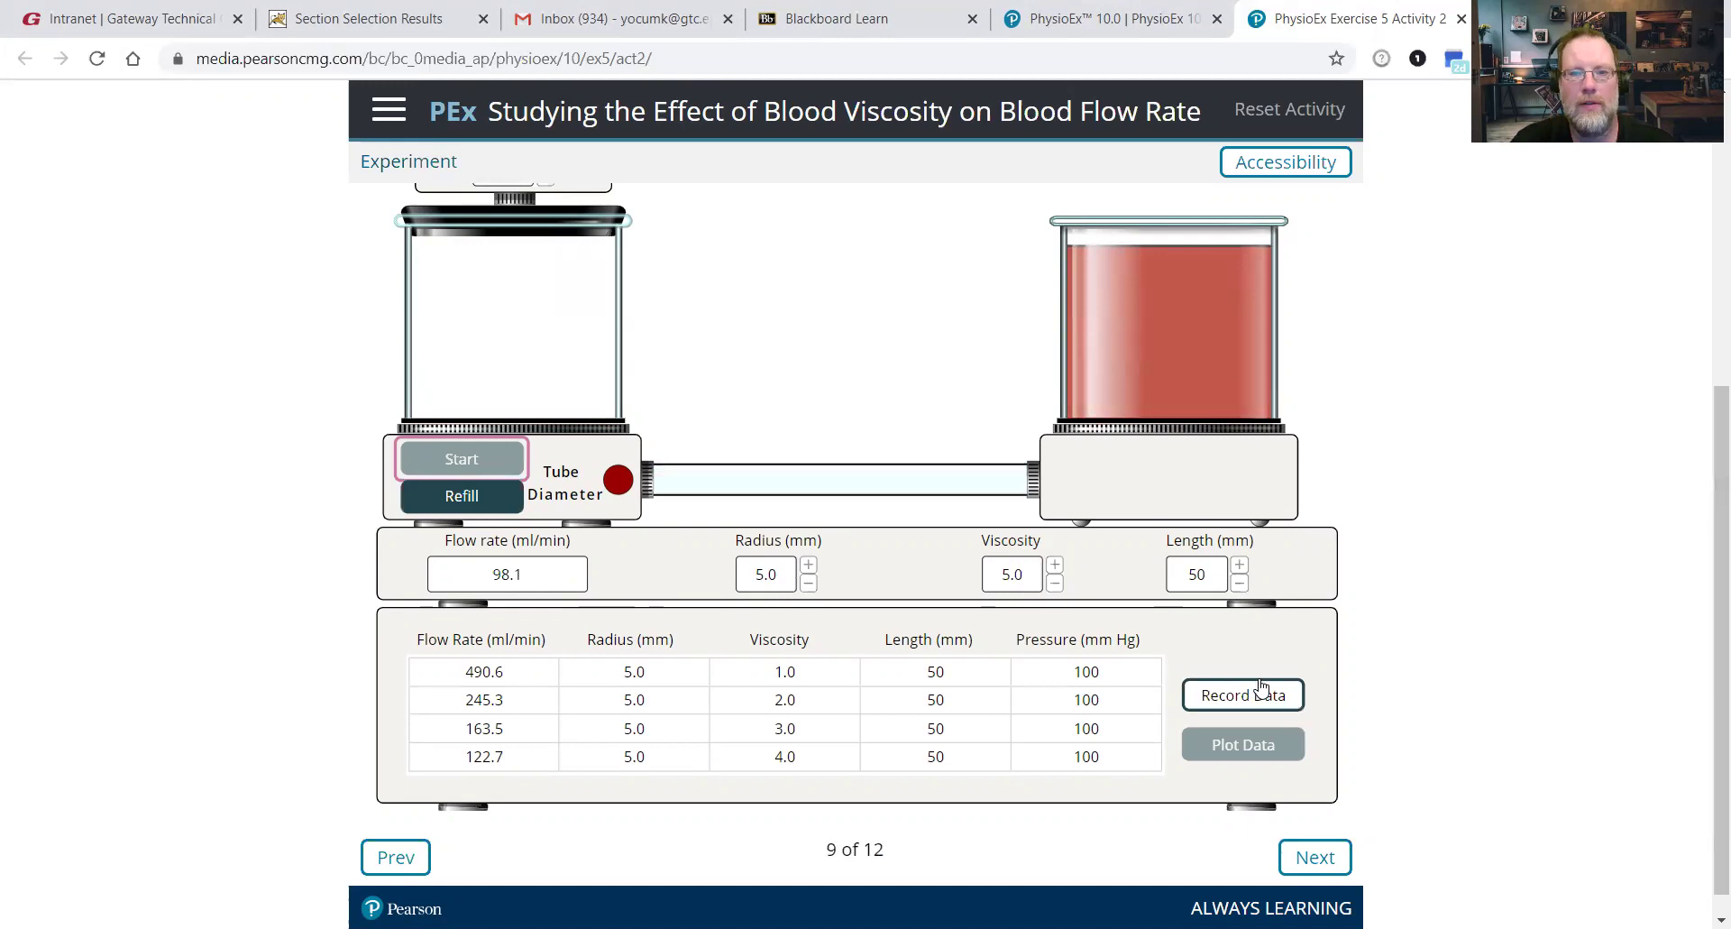
click(1176, 696)
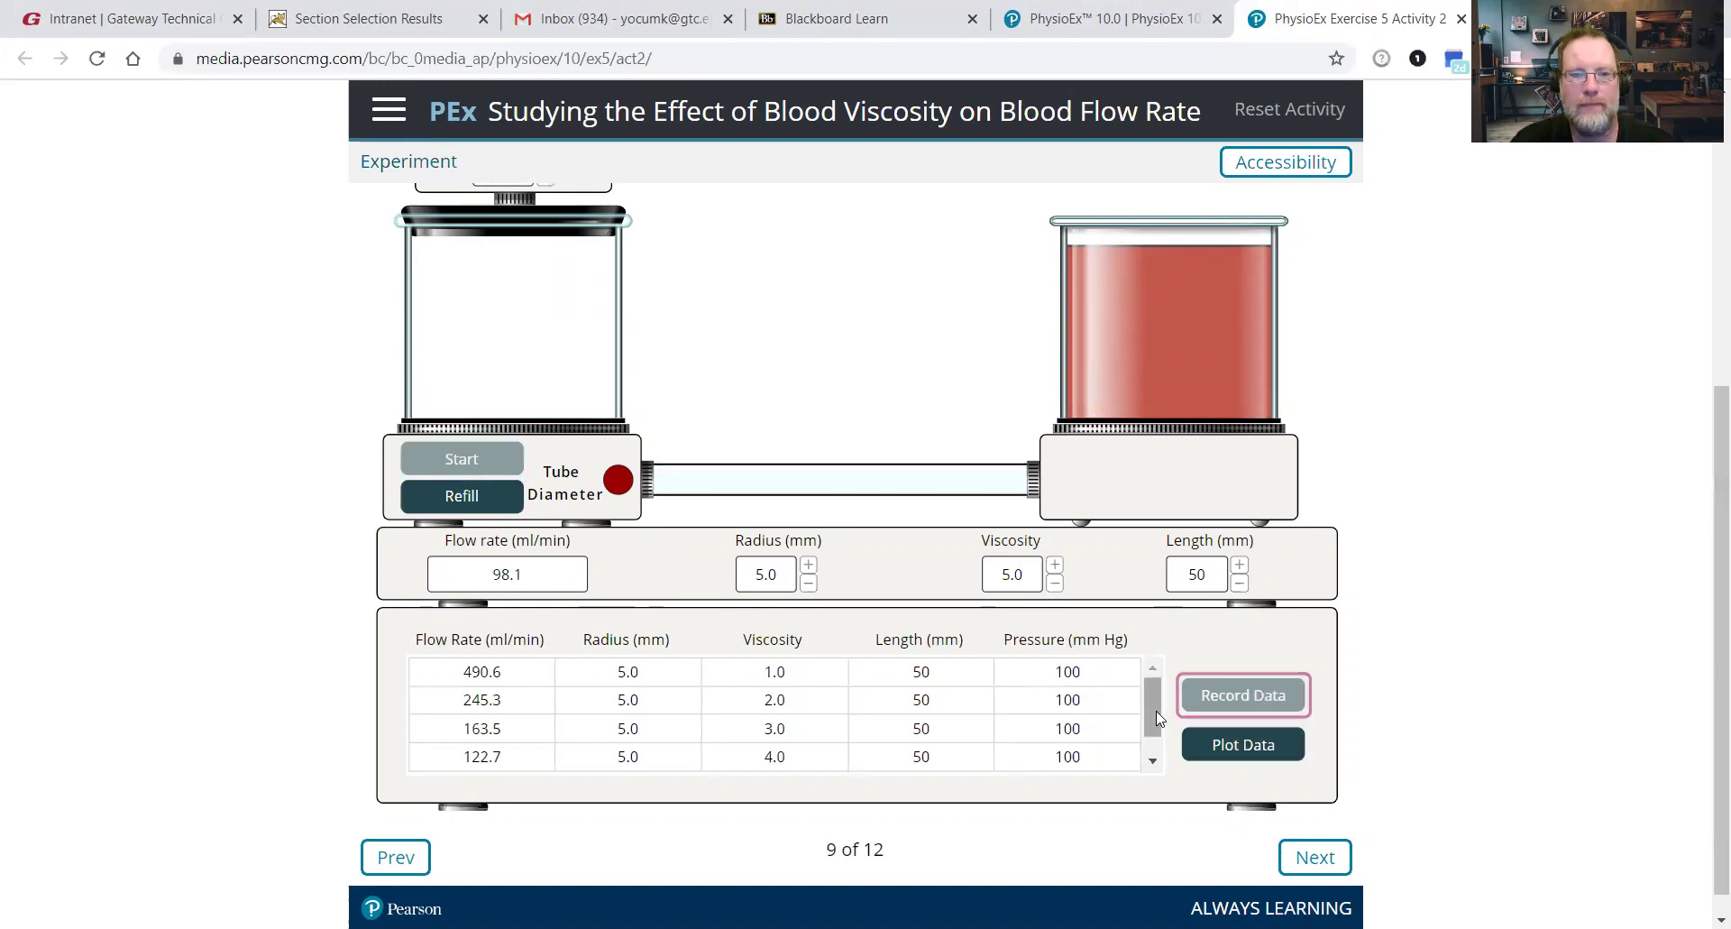
click(488, 499)
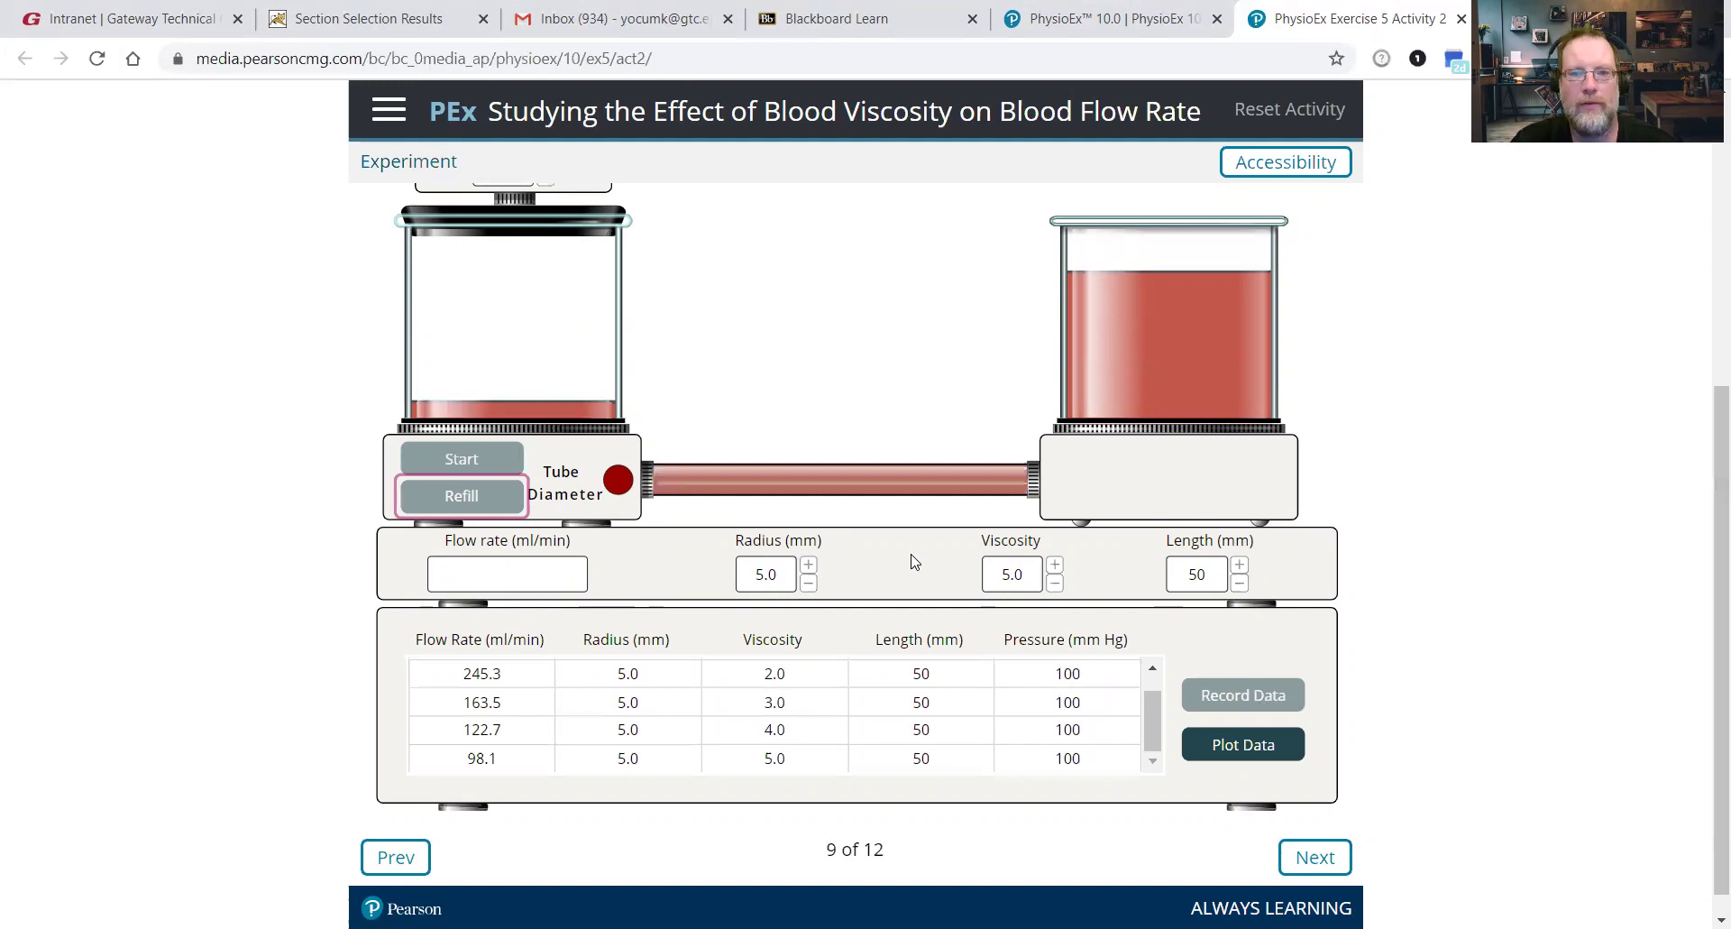
- Run viscosity 6.0, record its 81.8 ml/min flow, and refill the beaker
click(1055, 566)
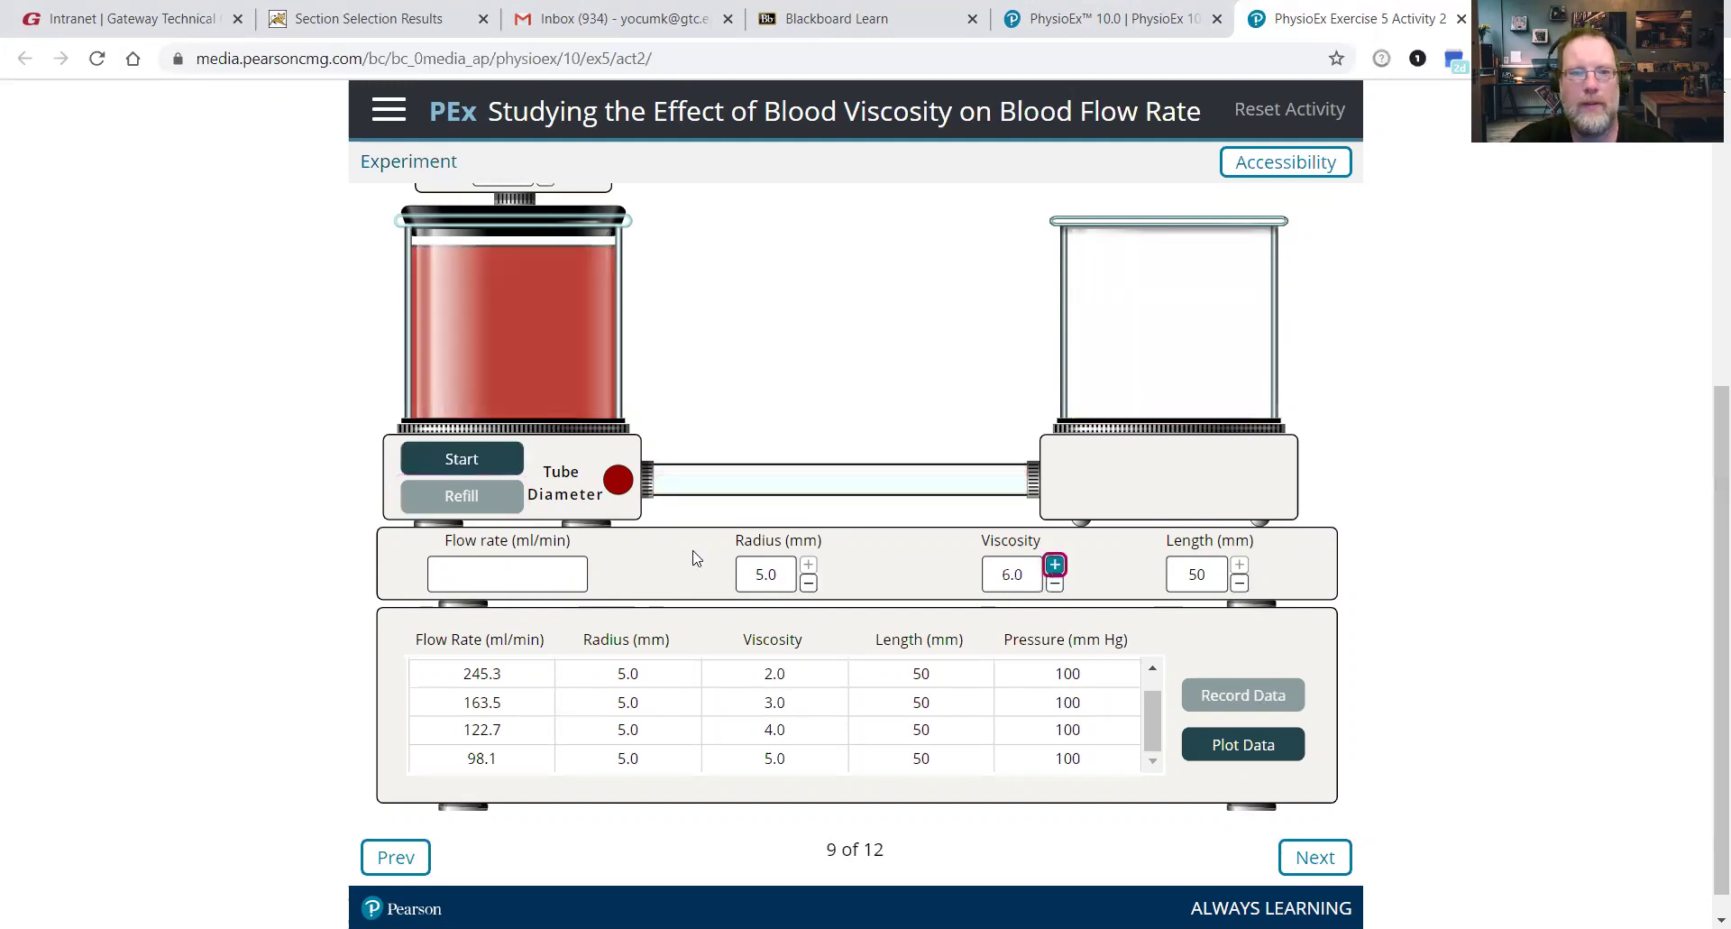
click(485, 470)
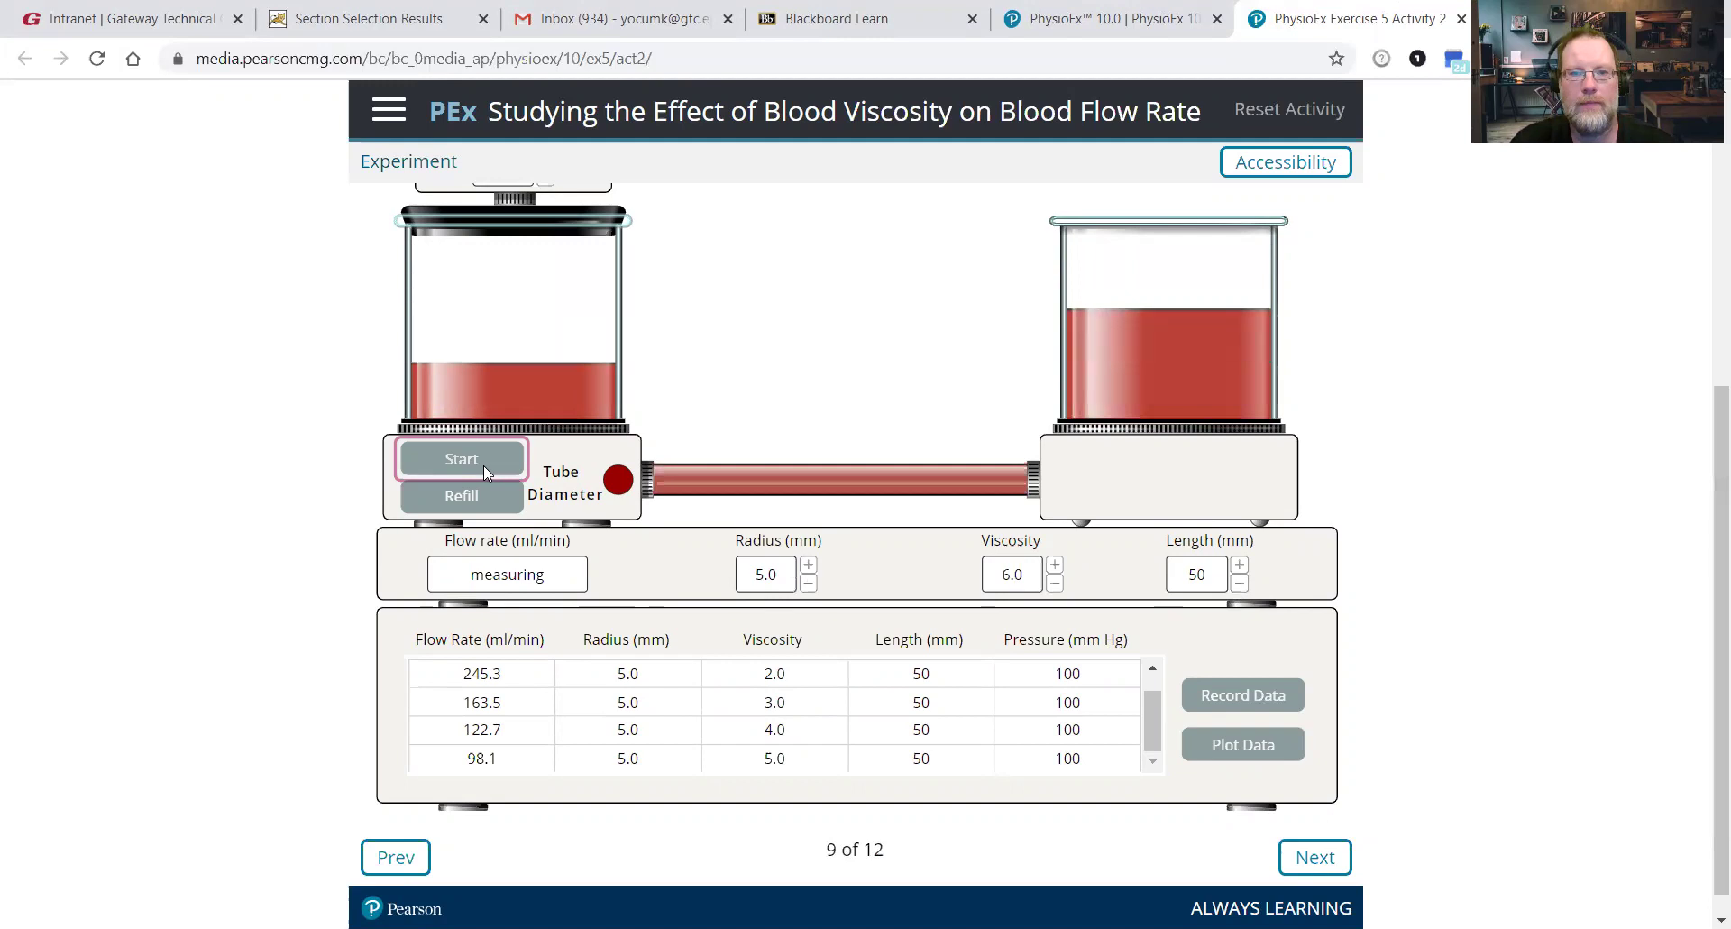
click(1201, 692)
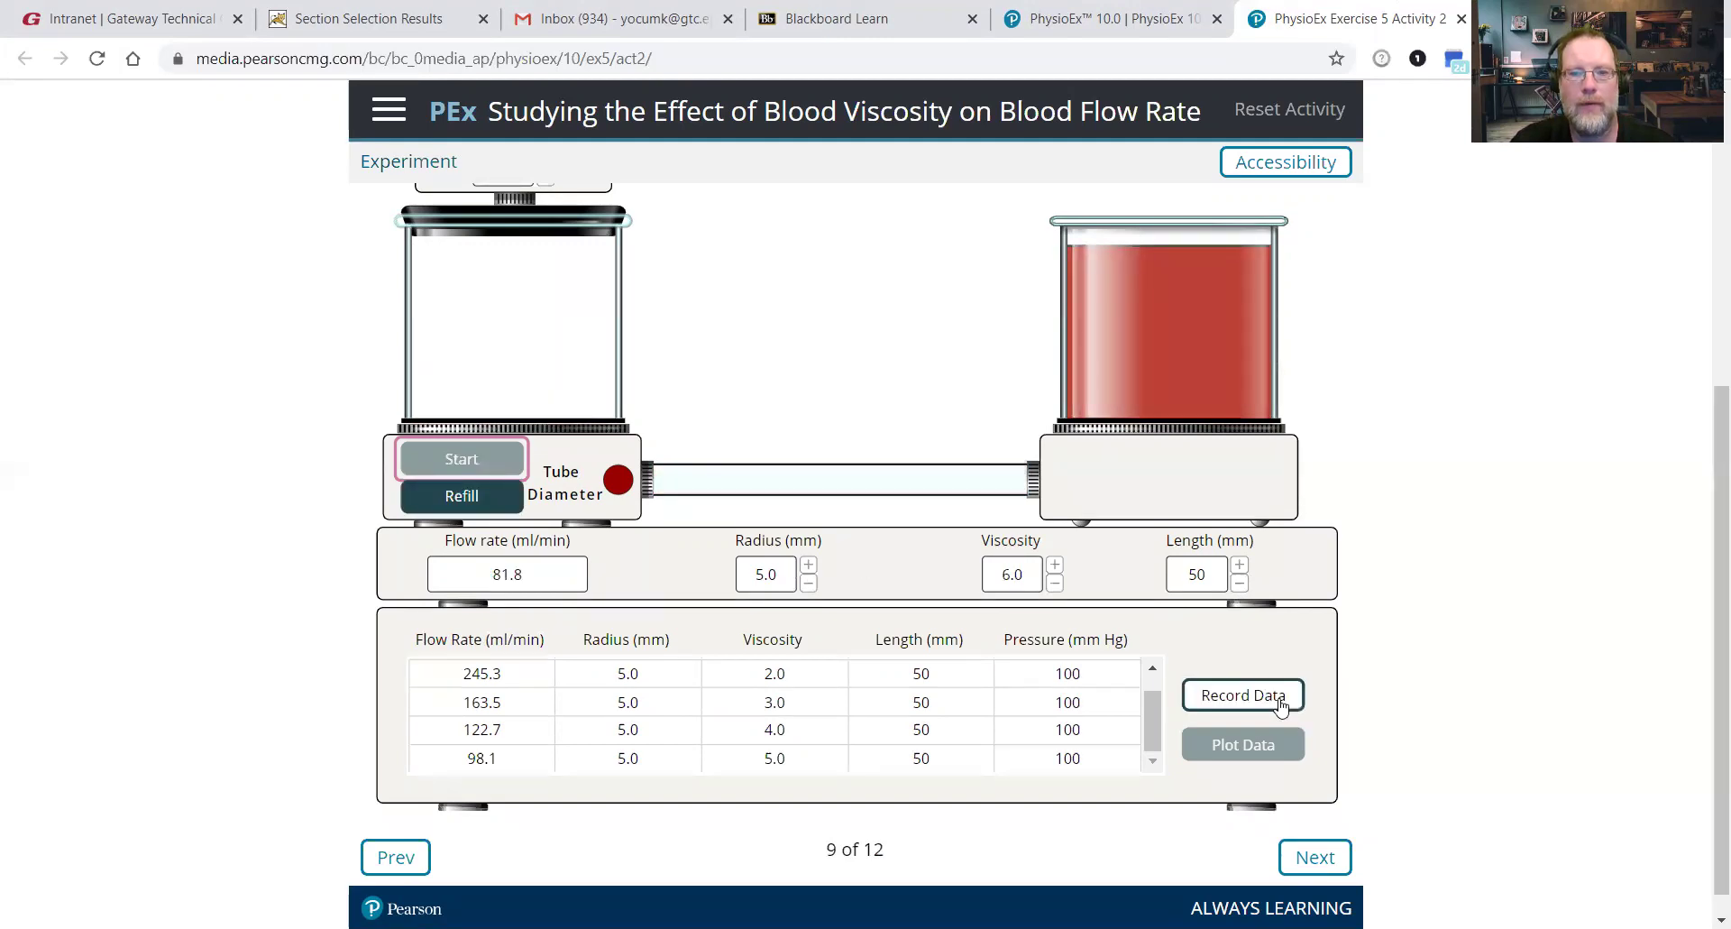
click(1153, 760)
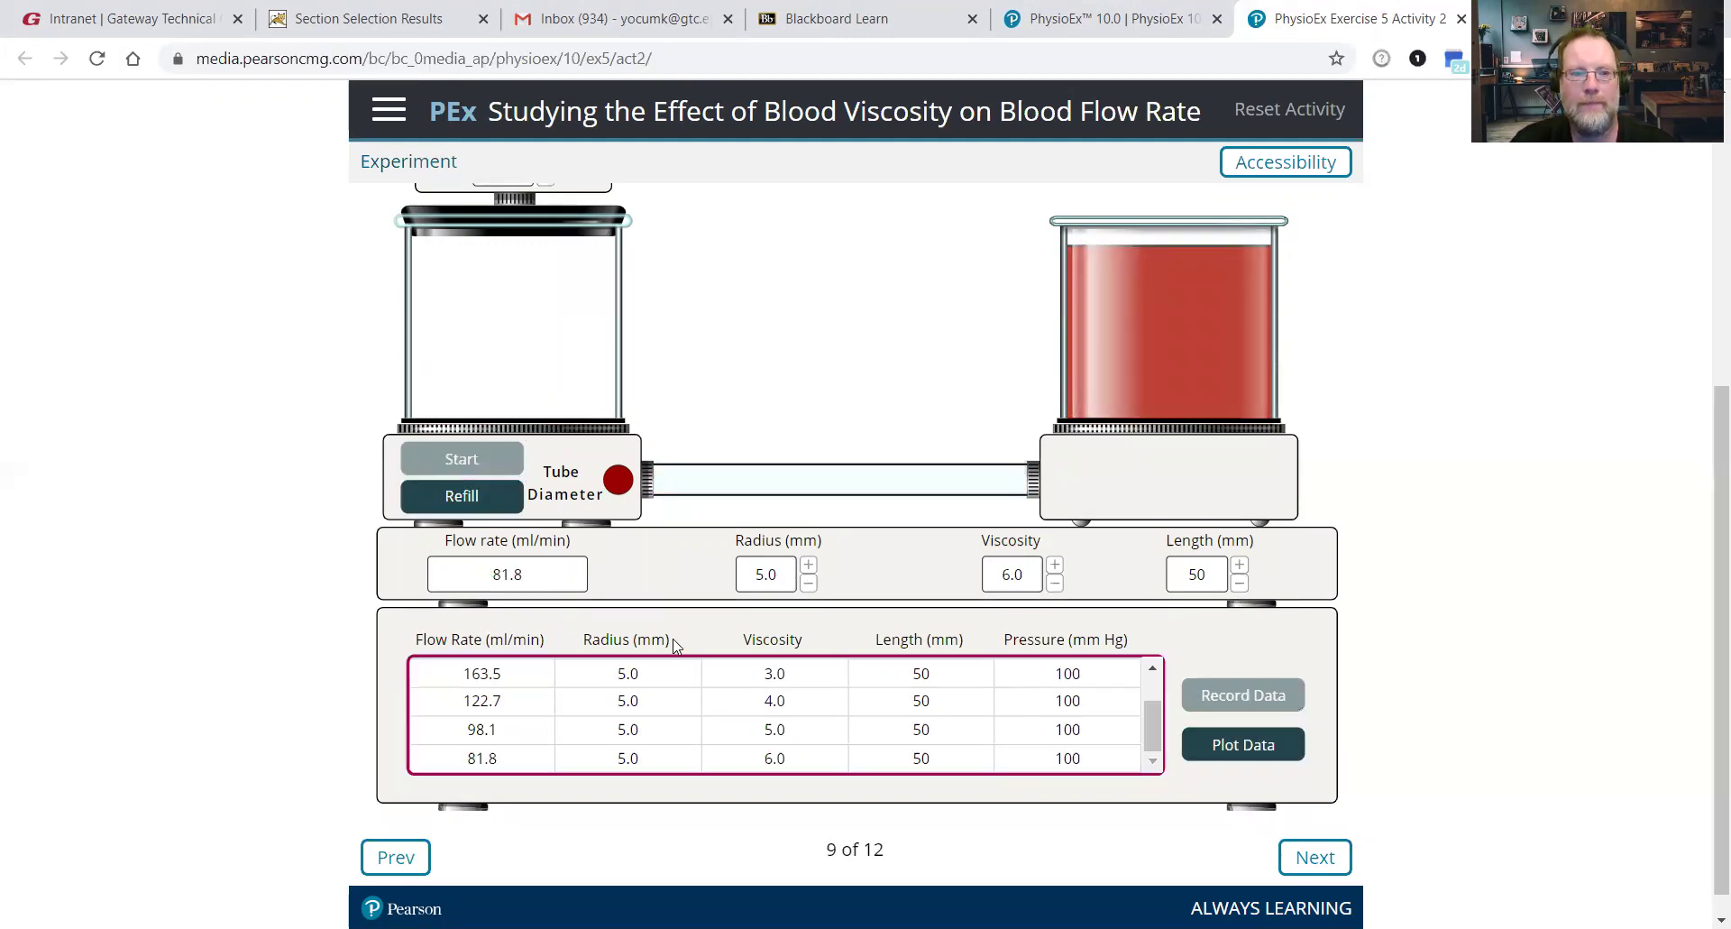
click(493, 495)
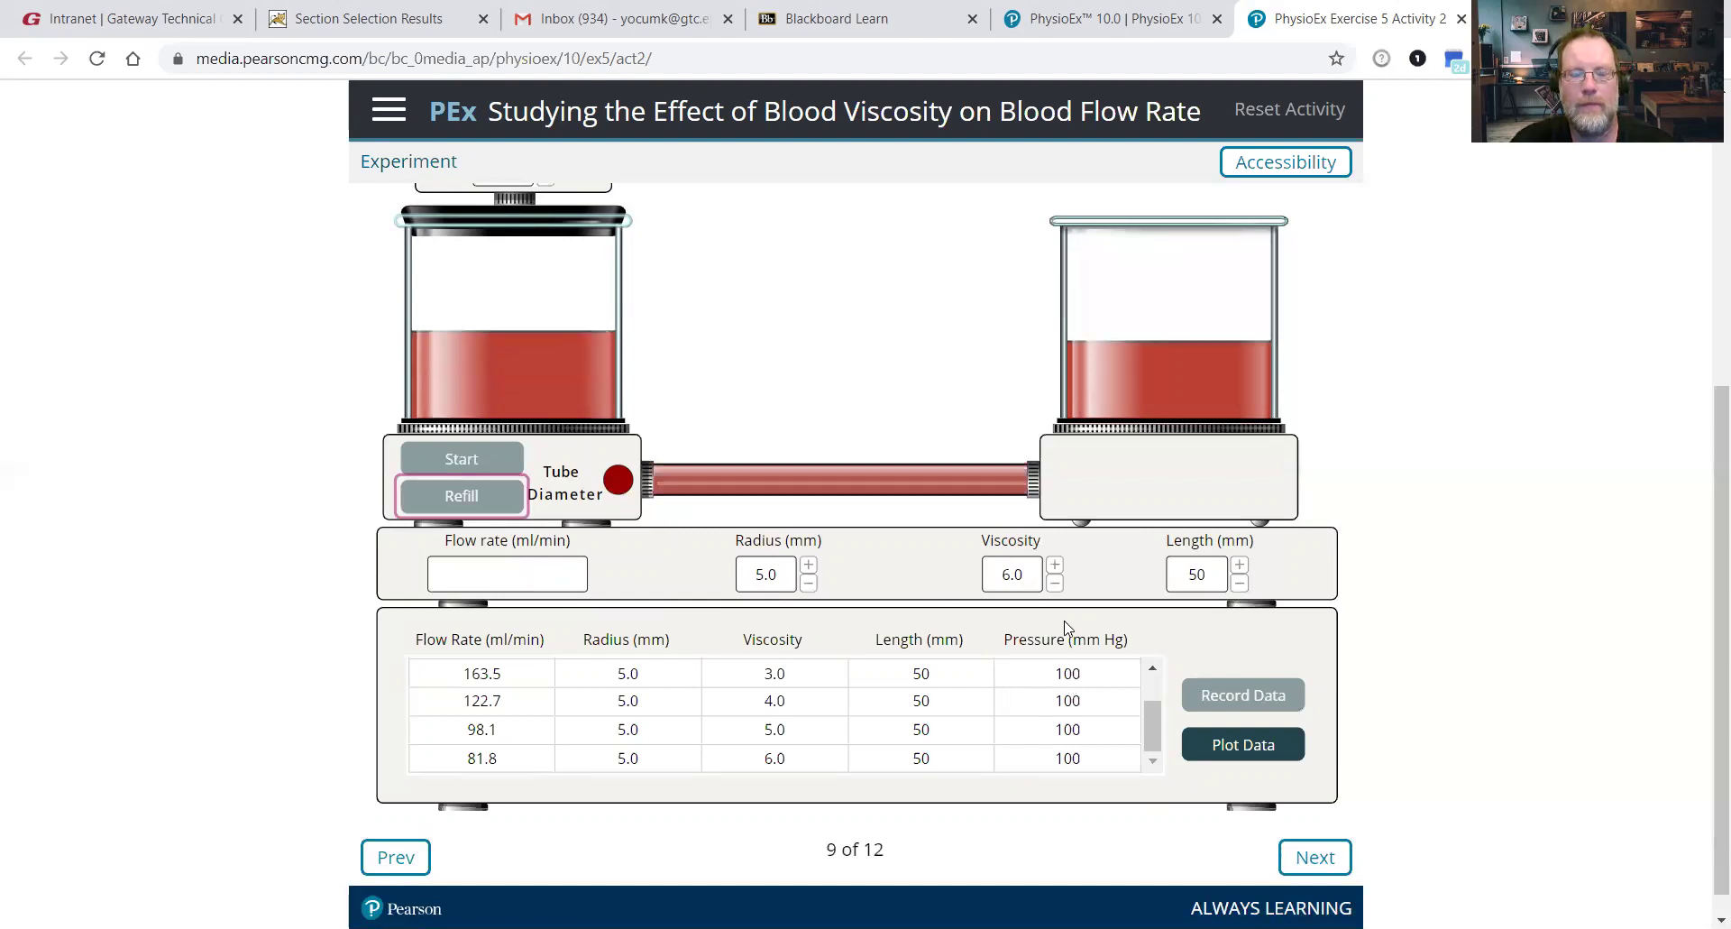
- Set viscosity to 7.0, record its 70.1 ml/min flow, and refill the beaker
click(1055, 582)
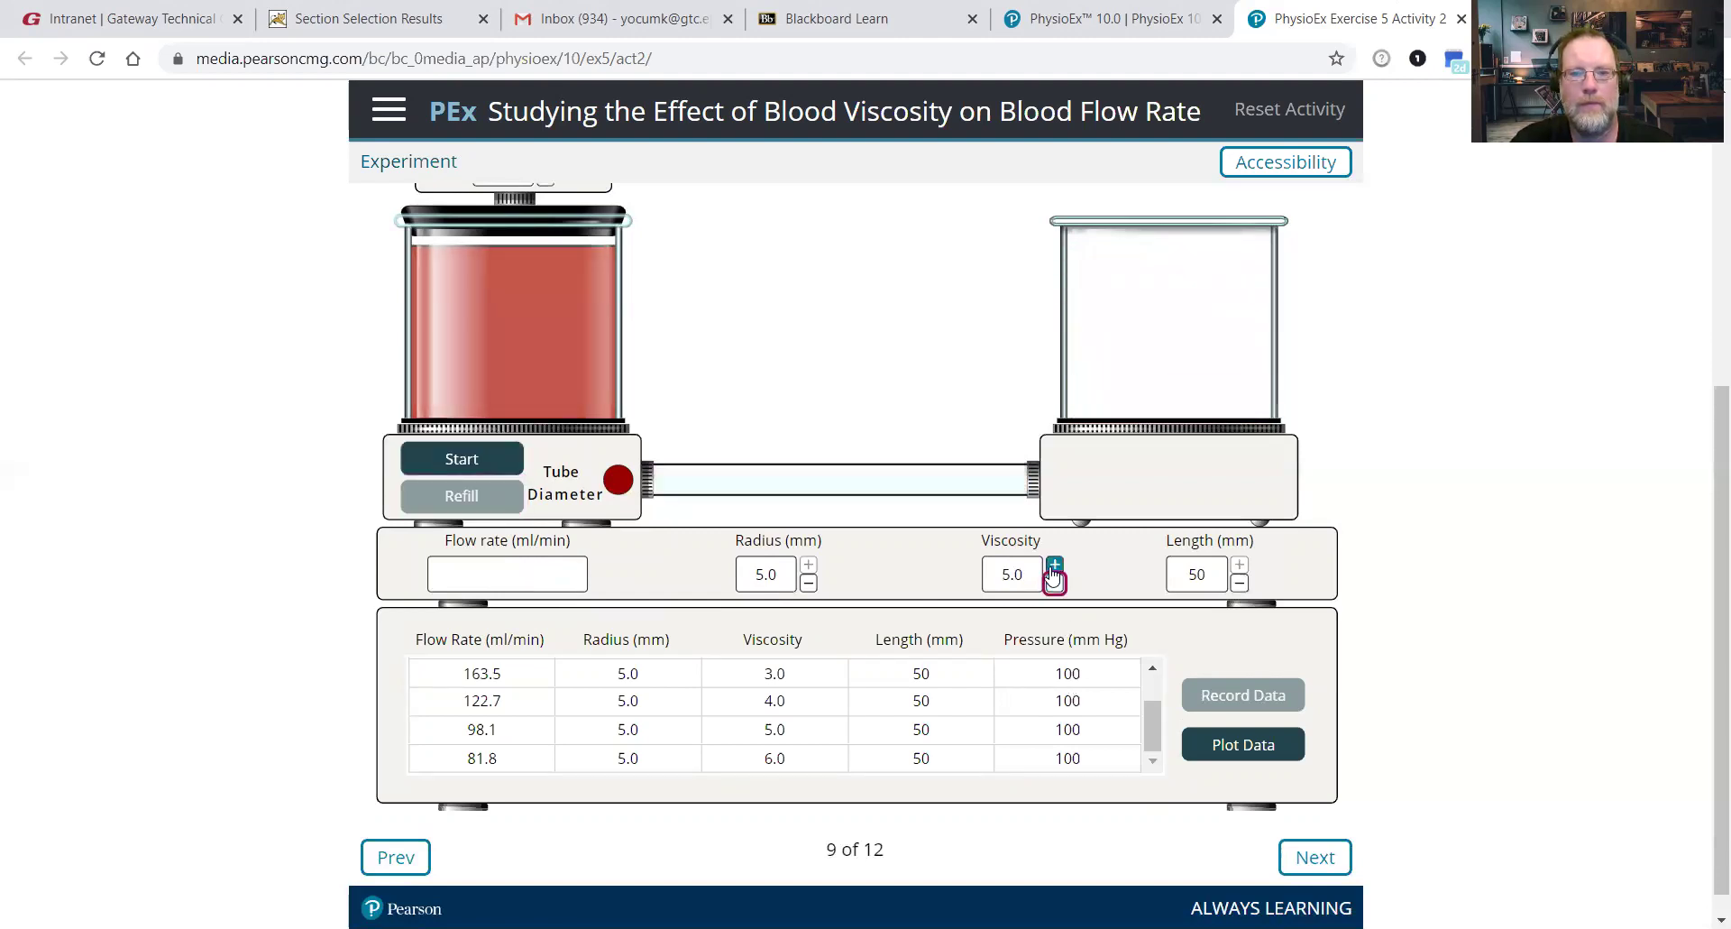
click(1054, 565)
click(1053, 565)
click(1054, 565)
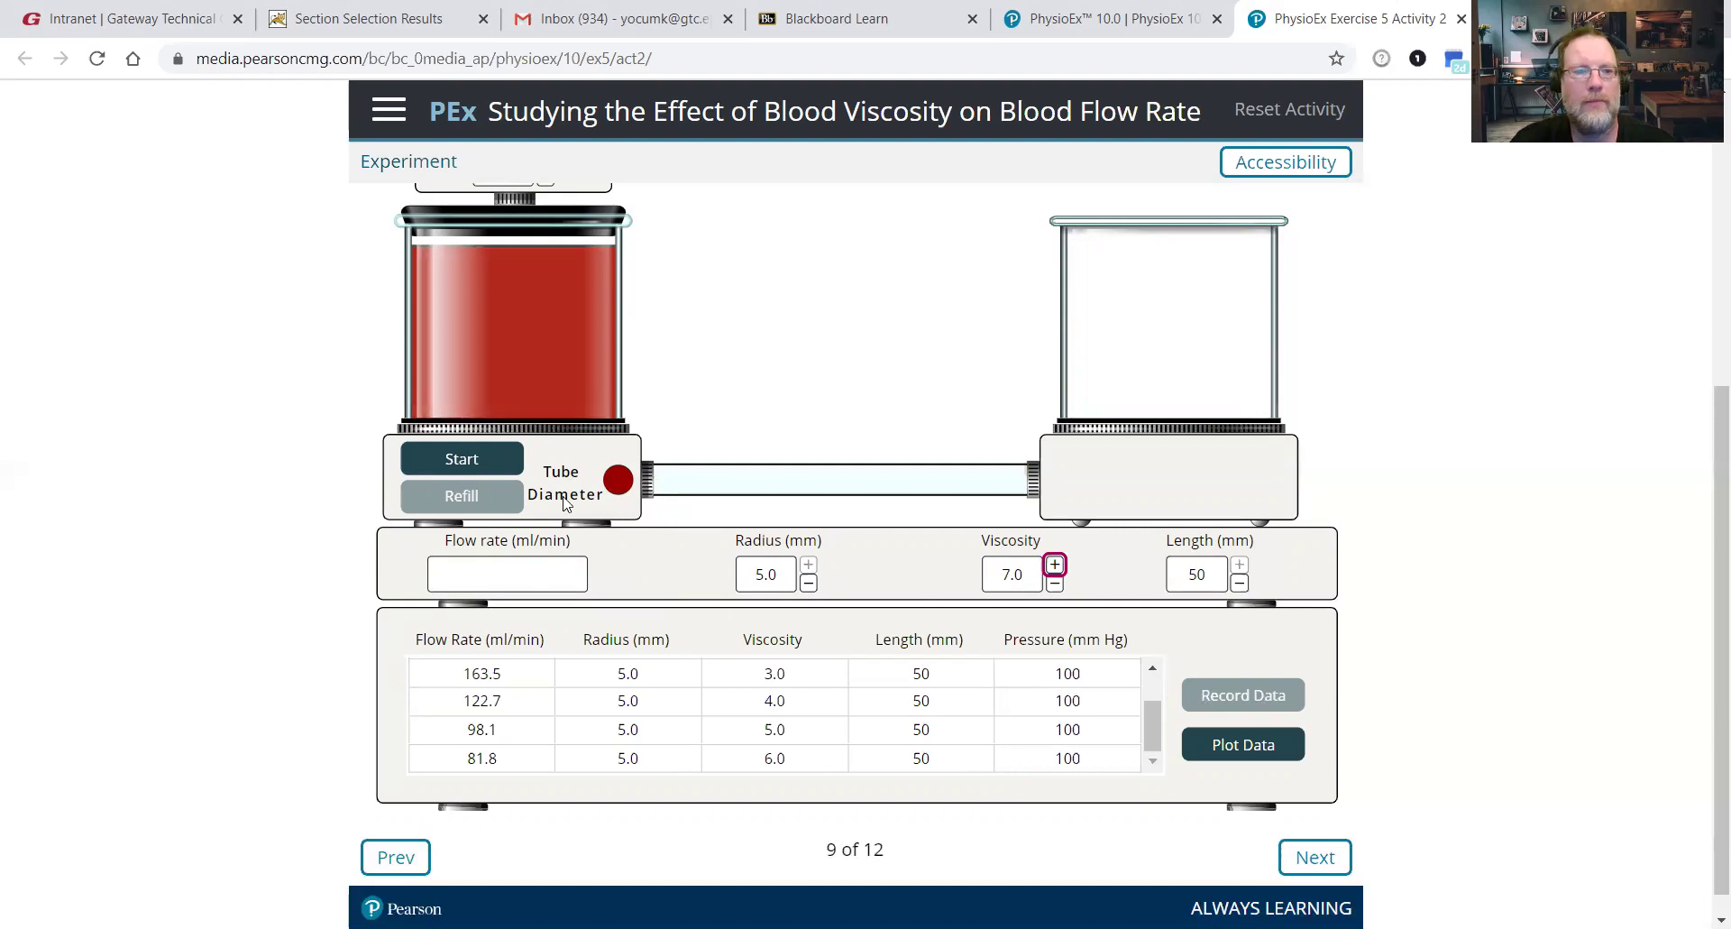
click(478, 457)
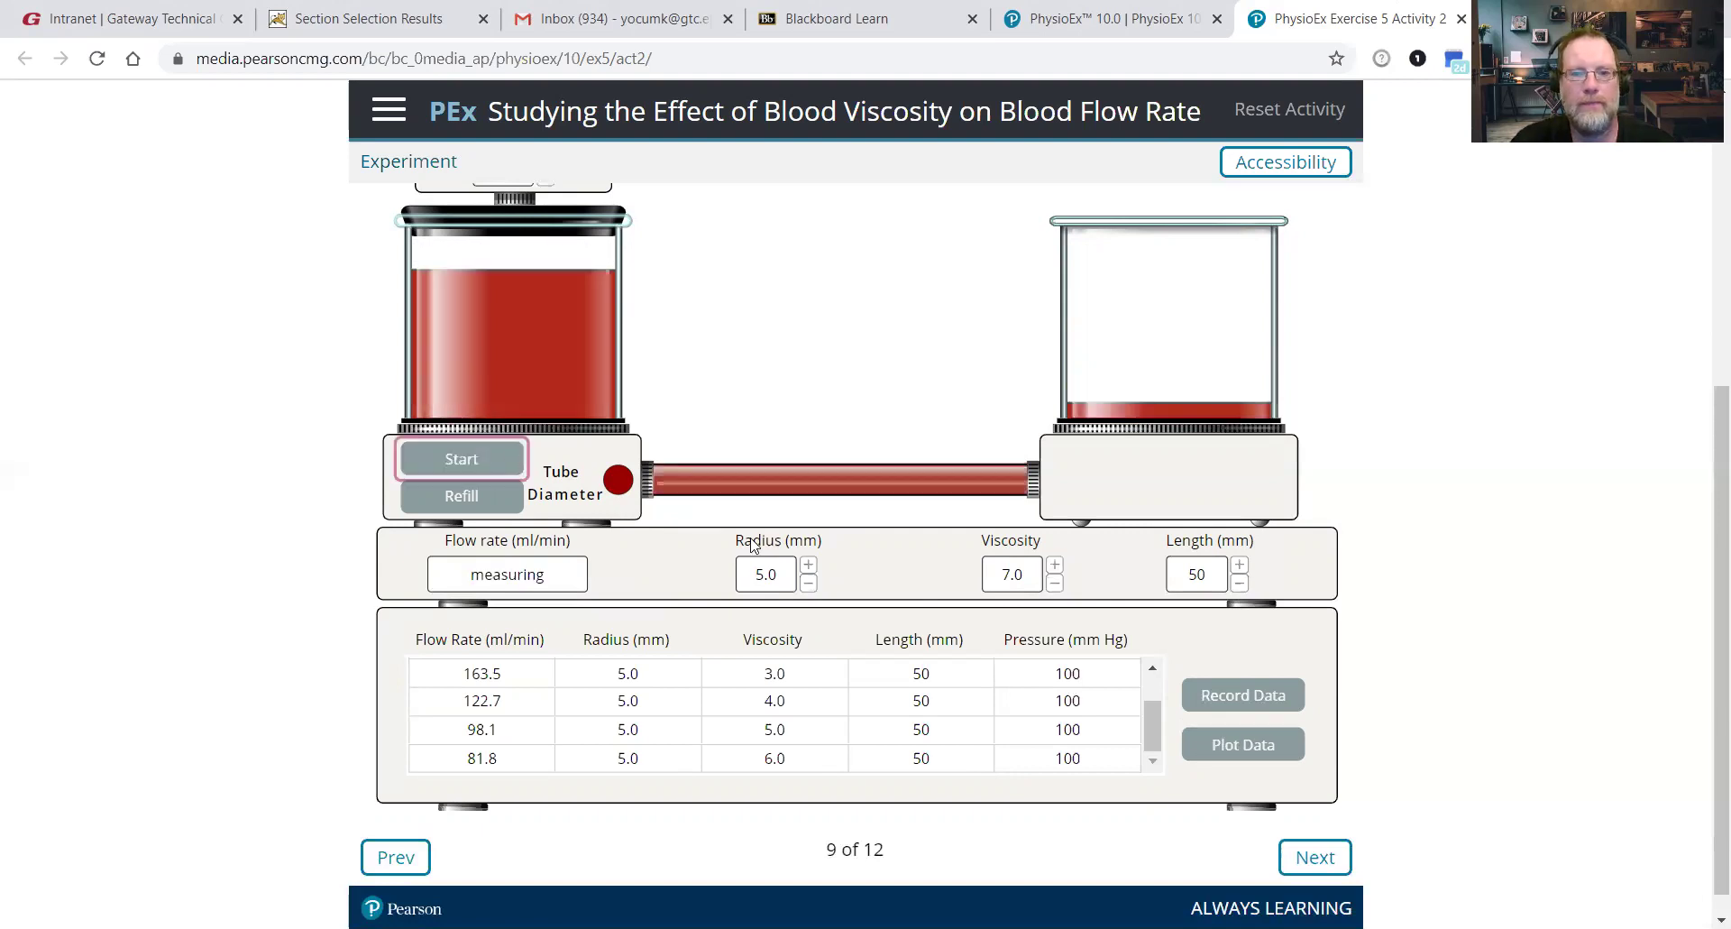
click(1244, 698)
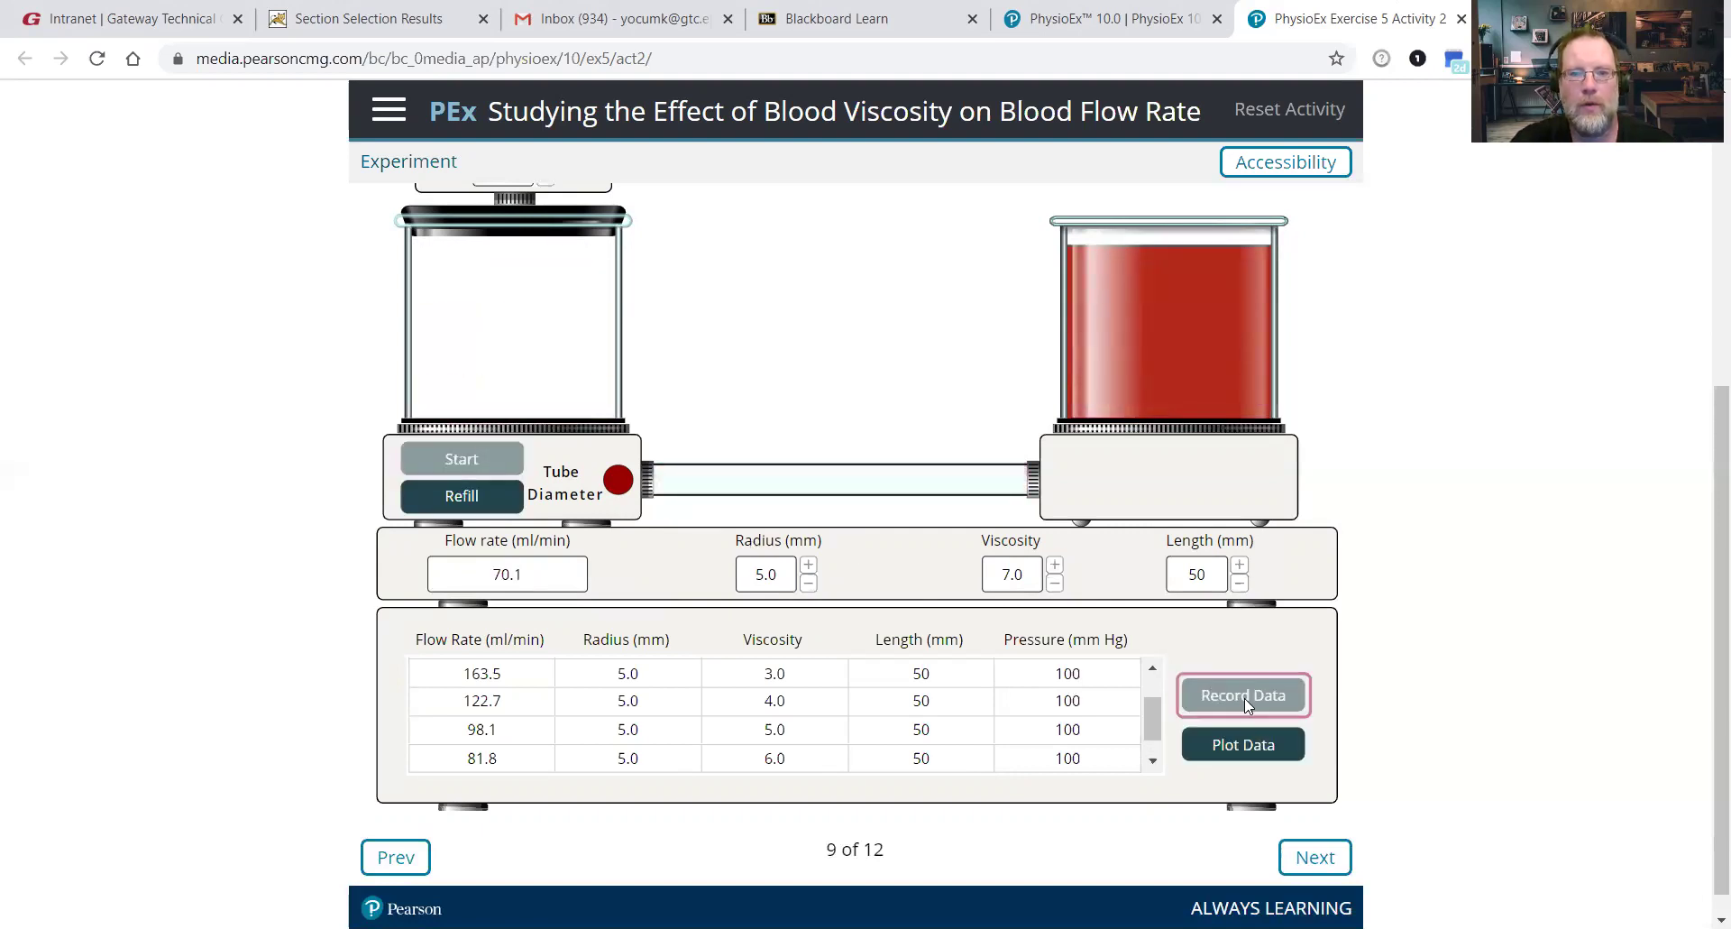
click(452, 506)
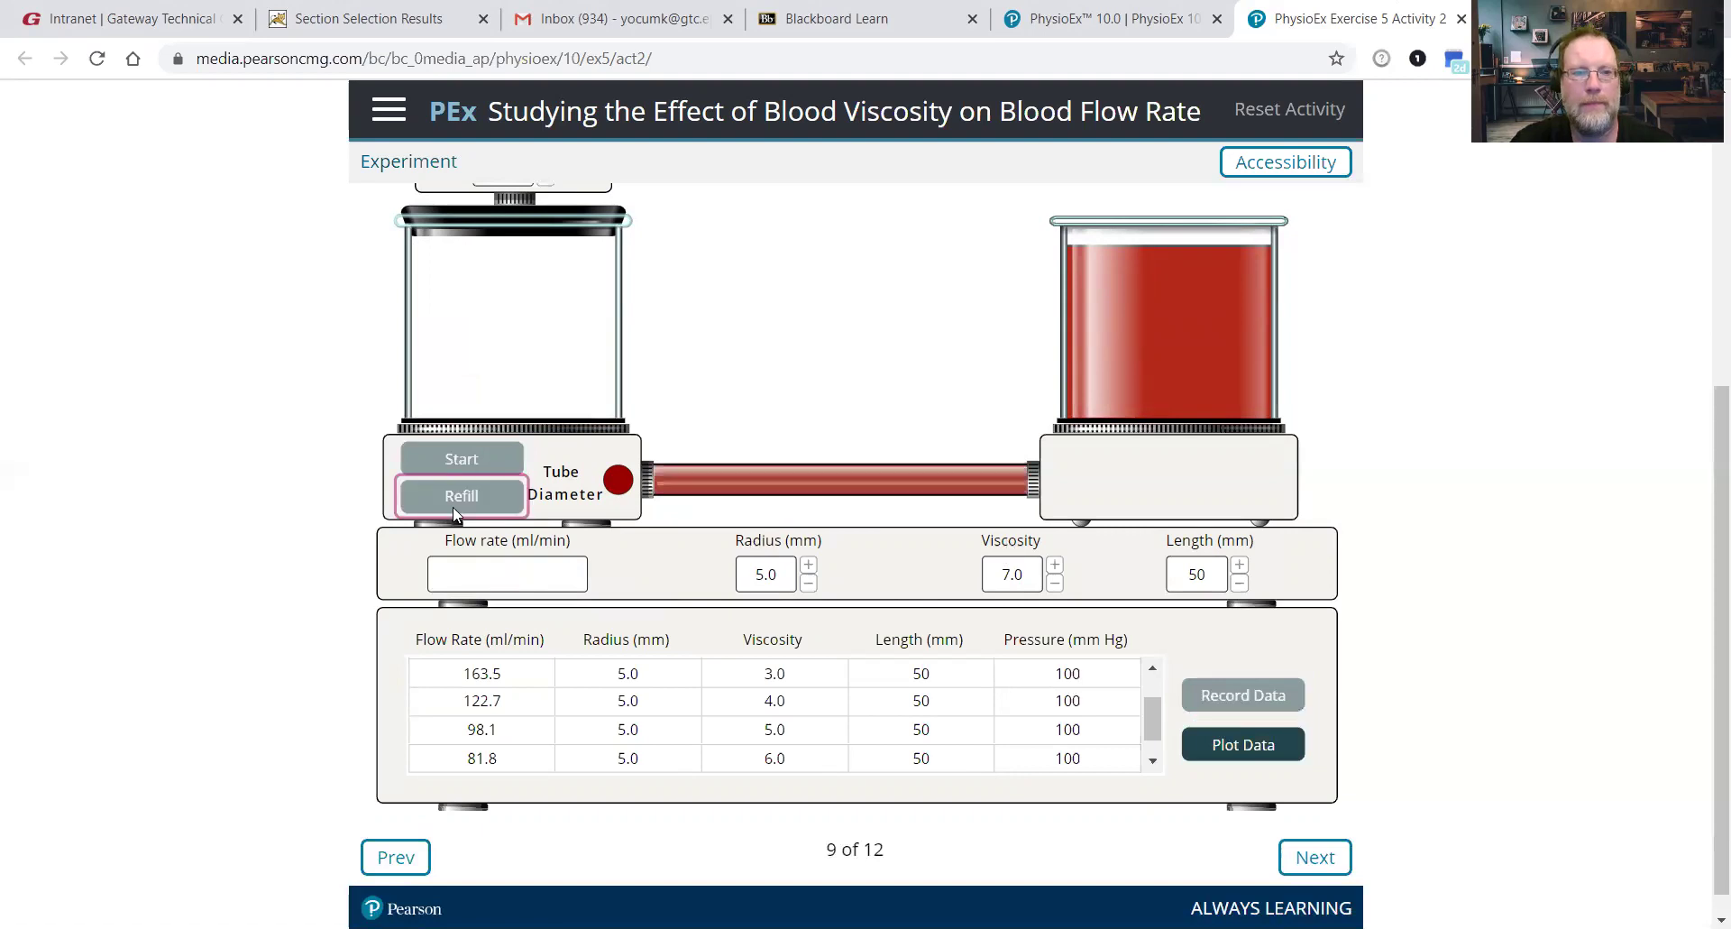
- Raise viscosity to 8.0, run the flow, and record the 61.3 ml/min result
click(1055, 565)
click(1055, 564)
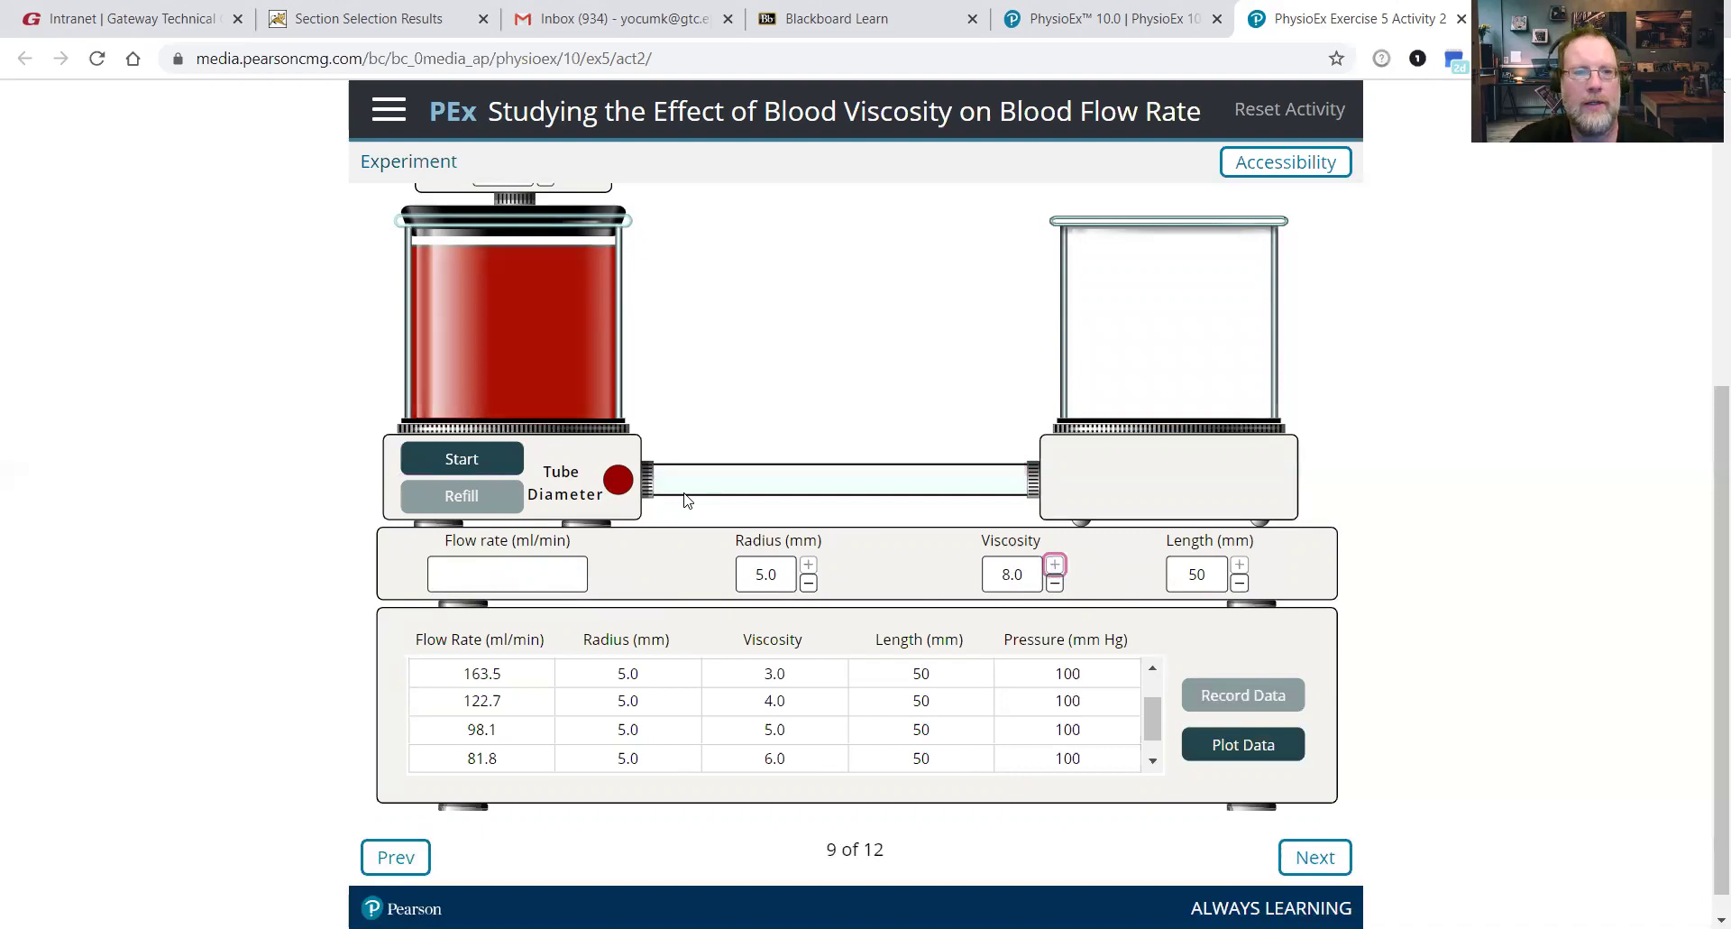
click(465, 459)
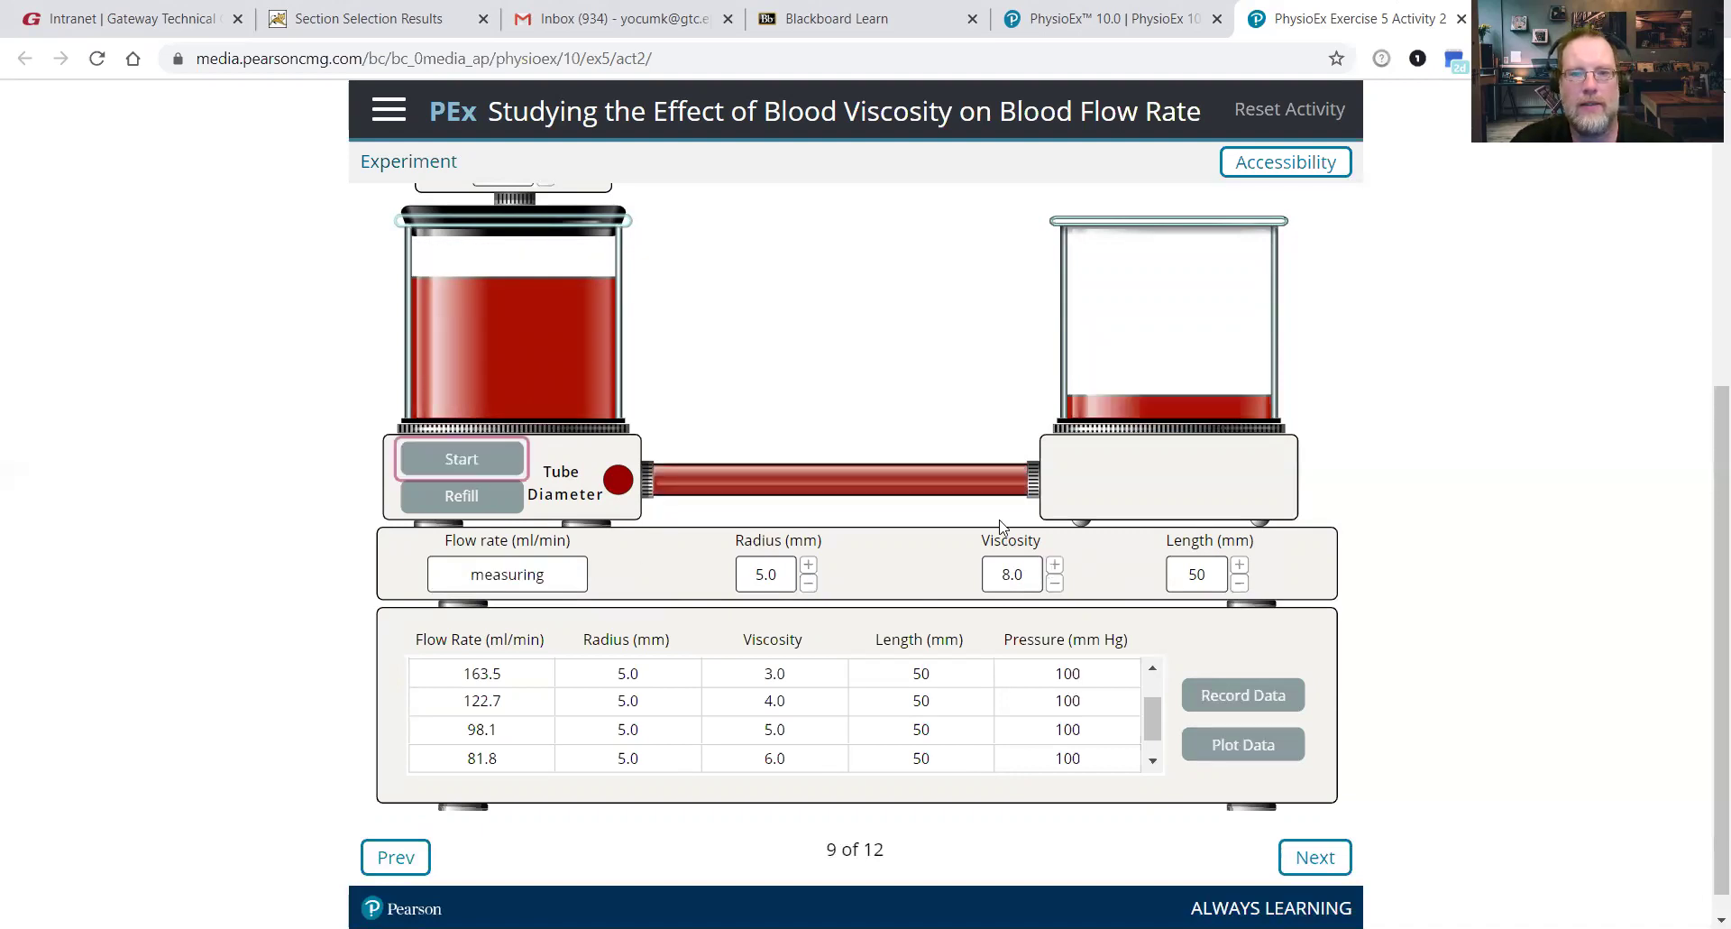
click(1249, 690)
mouse_move(1150, 710)
mouse_down()
mouse_move(1153, 756)
mouse_move(1149, 683)
mouse_up()
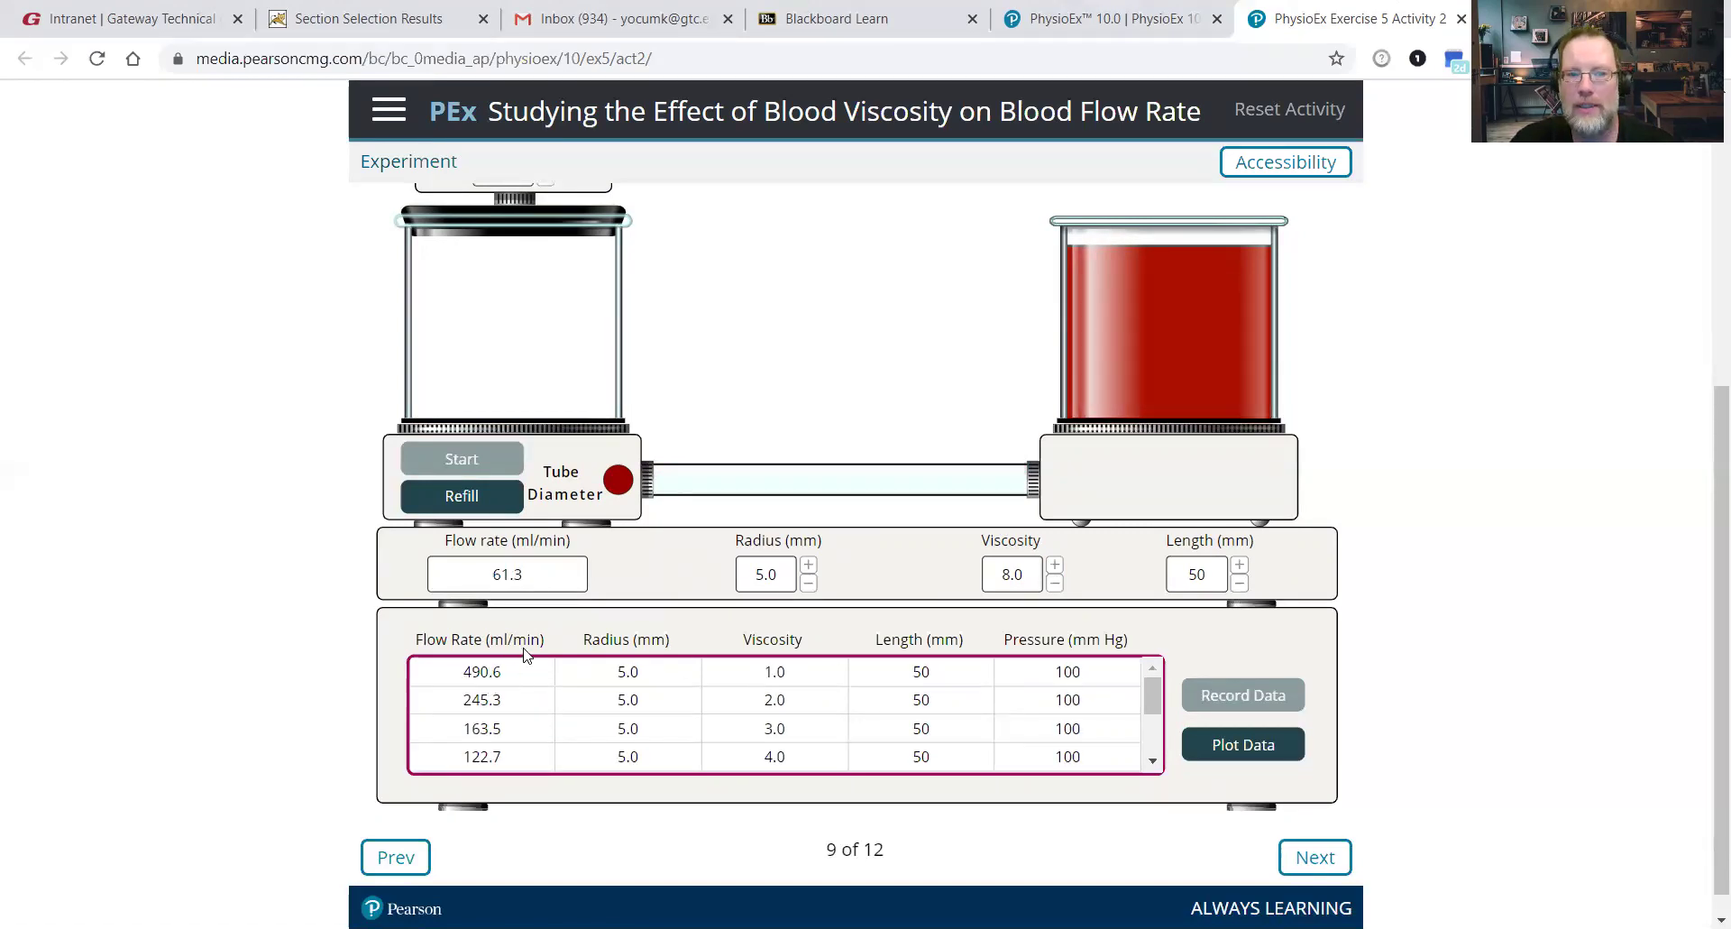
- Check the viscosity 5–8 rows, then plot flow rate against viscosity for all eight runs
click(1159, 727)
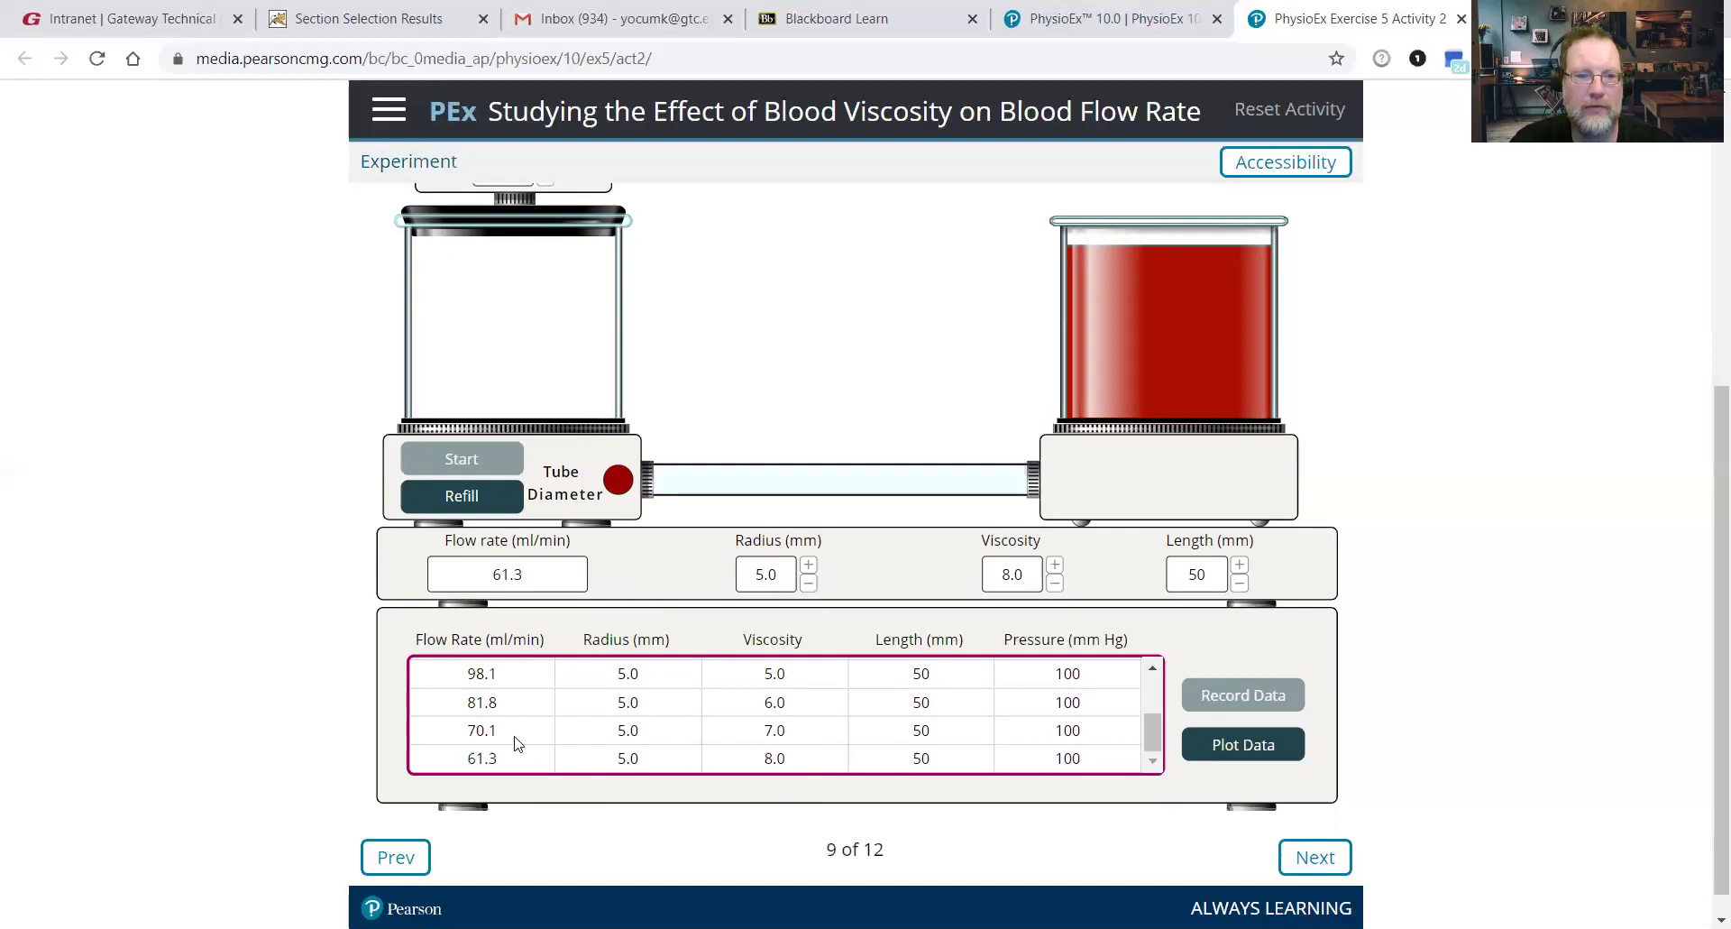
click(1257, 755)
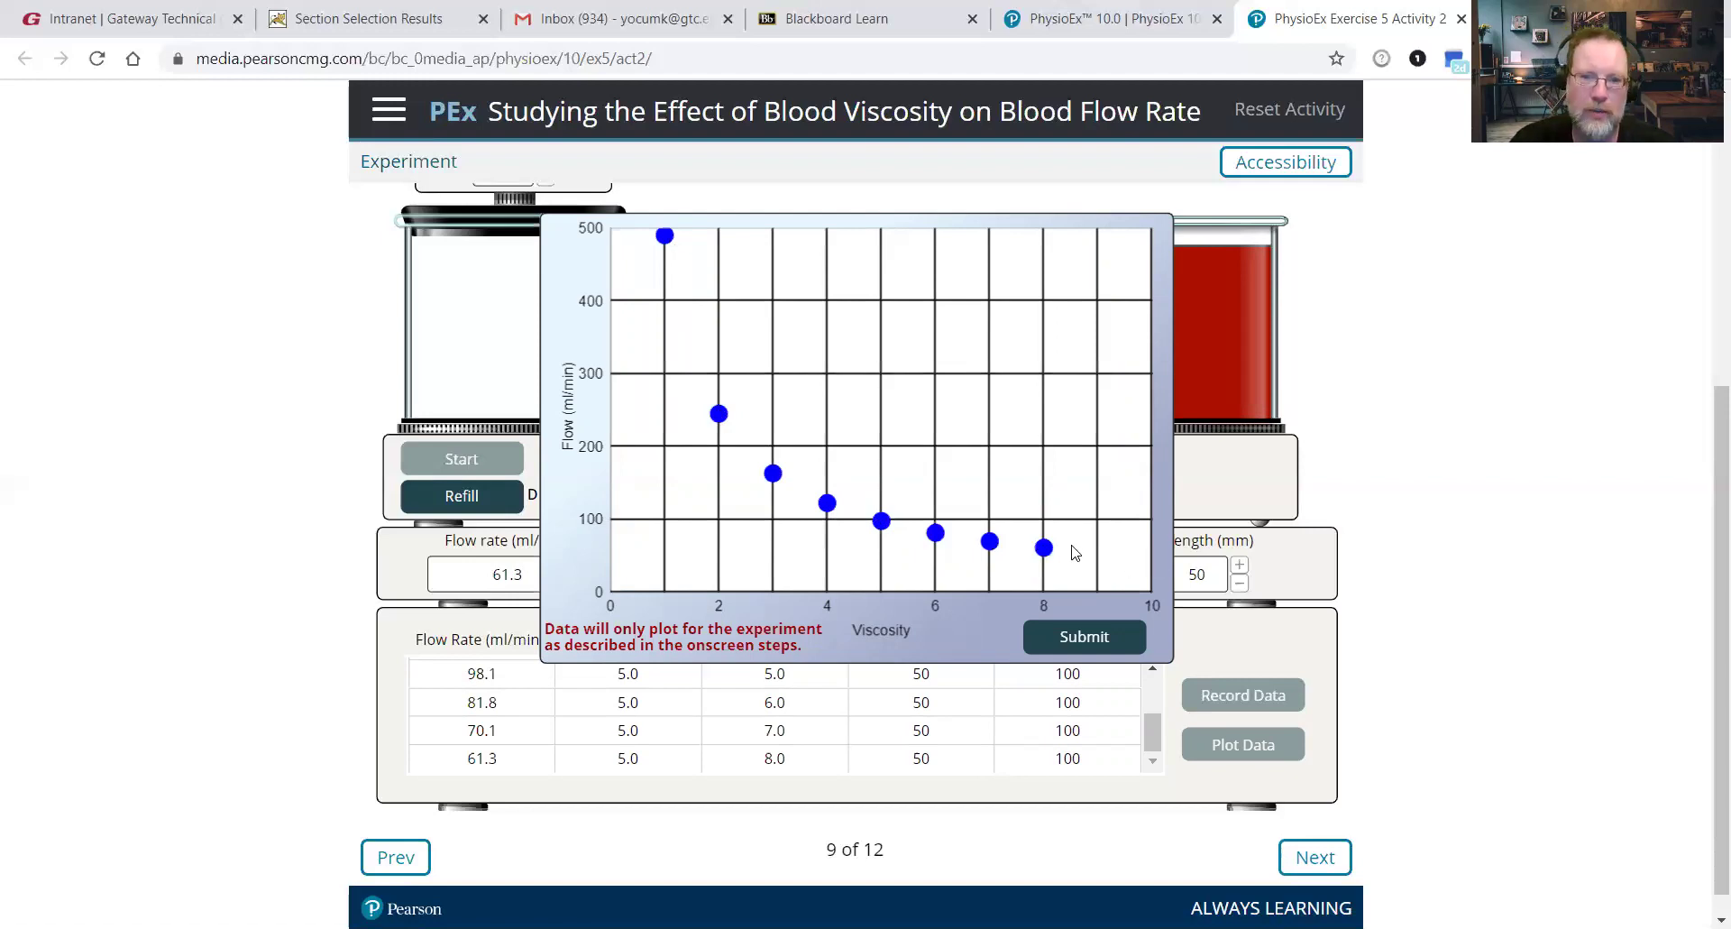
- Submit the flow-versus-viscosity graph and advance past experiment step 9
click(1079, 639)
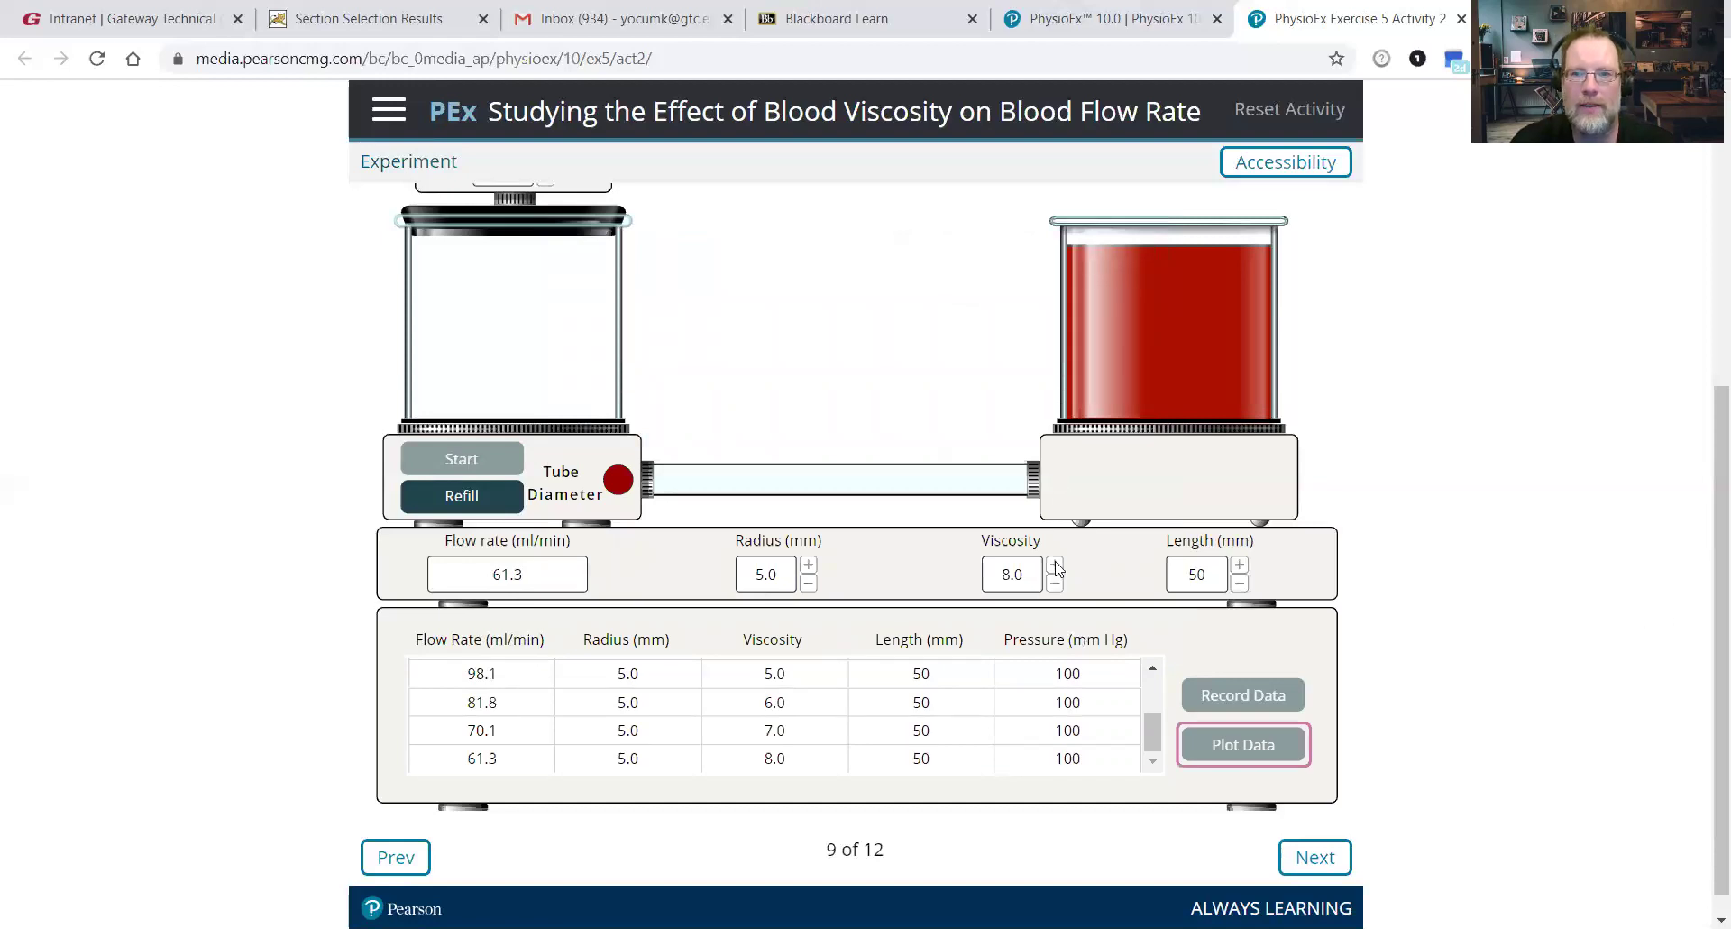
scroll(1703, 631, down, 1)
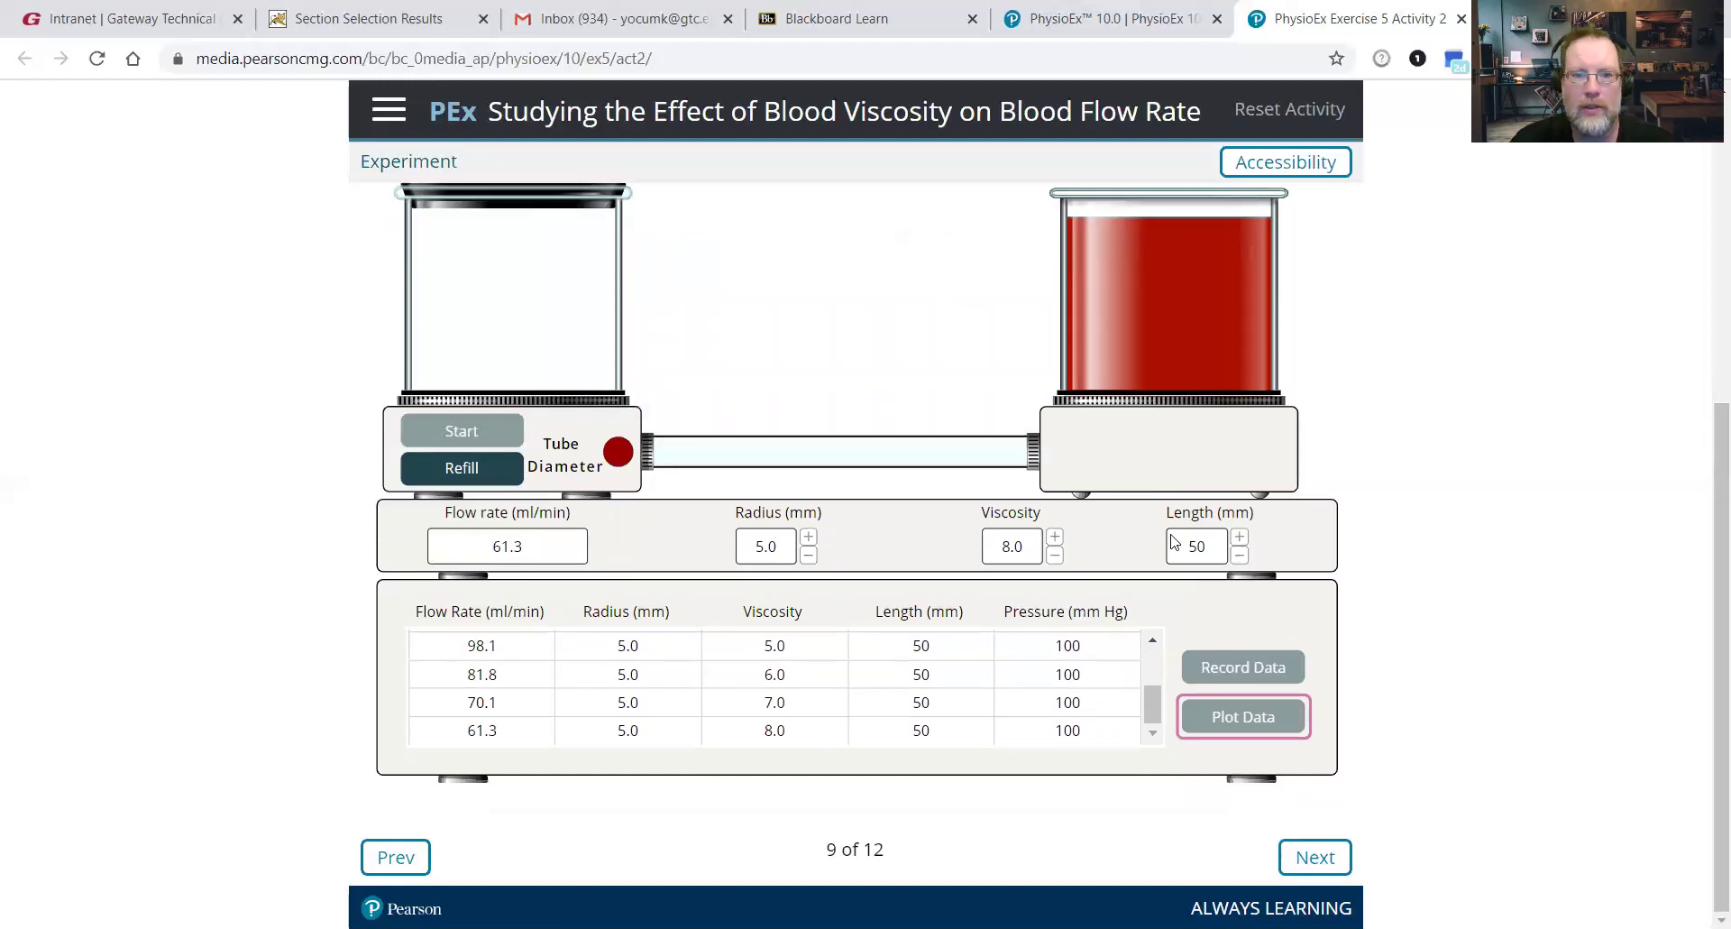
click(866, 675)
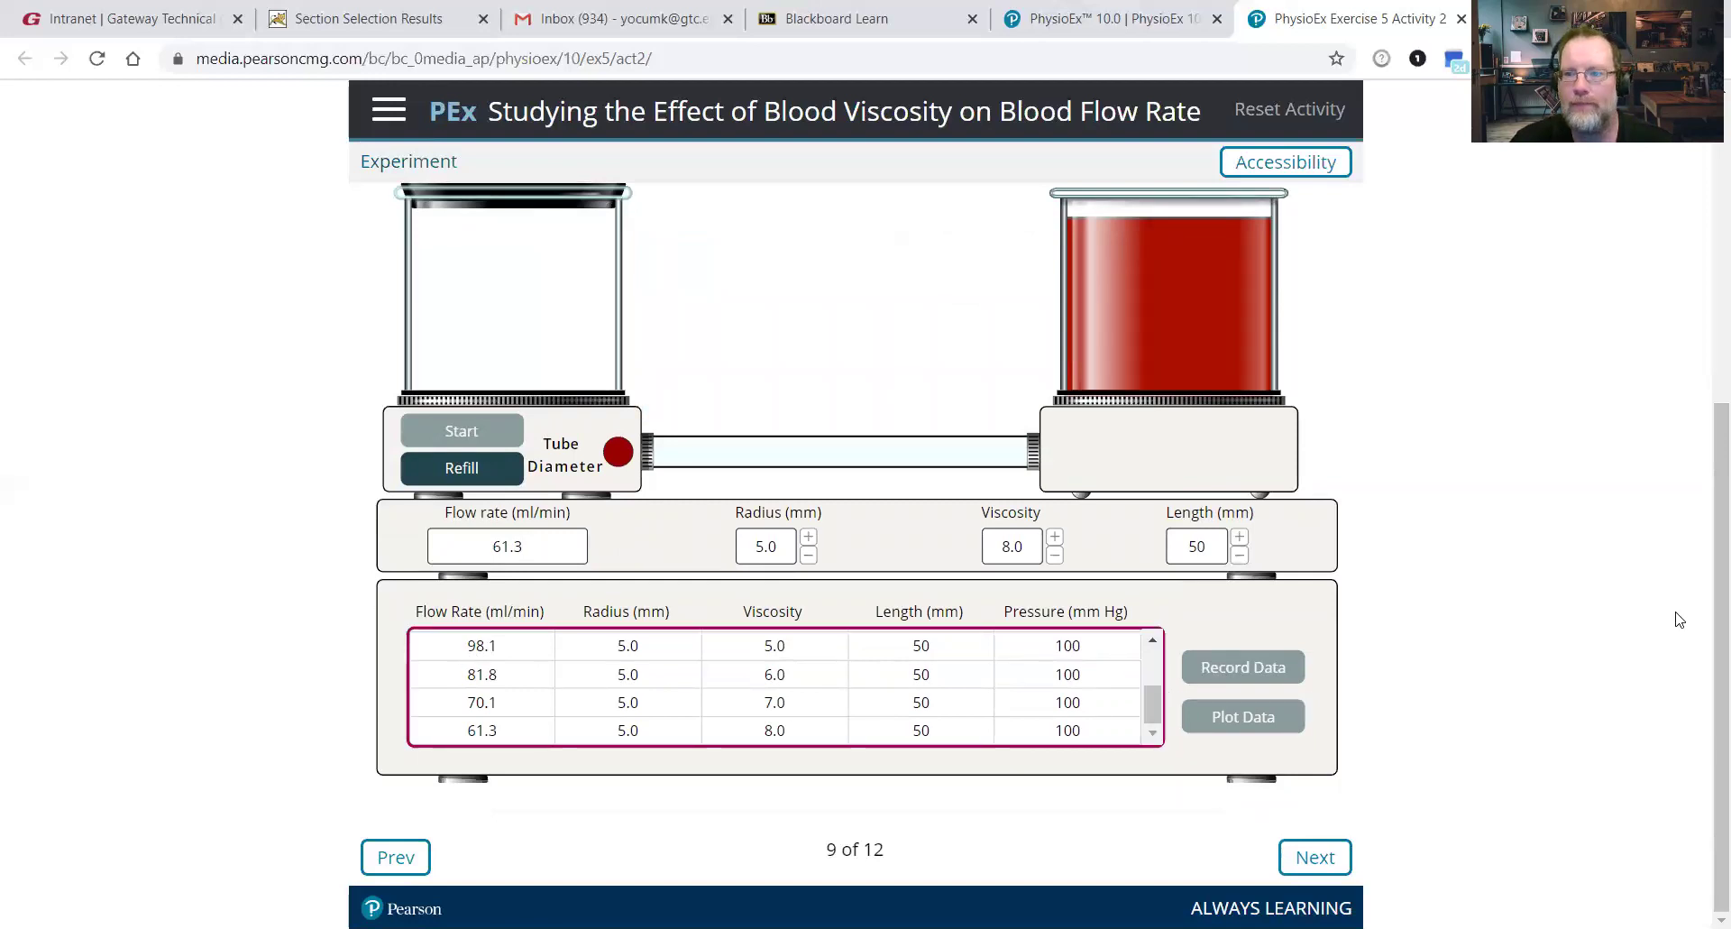
drag(1708, 620, 1707, 489)
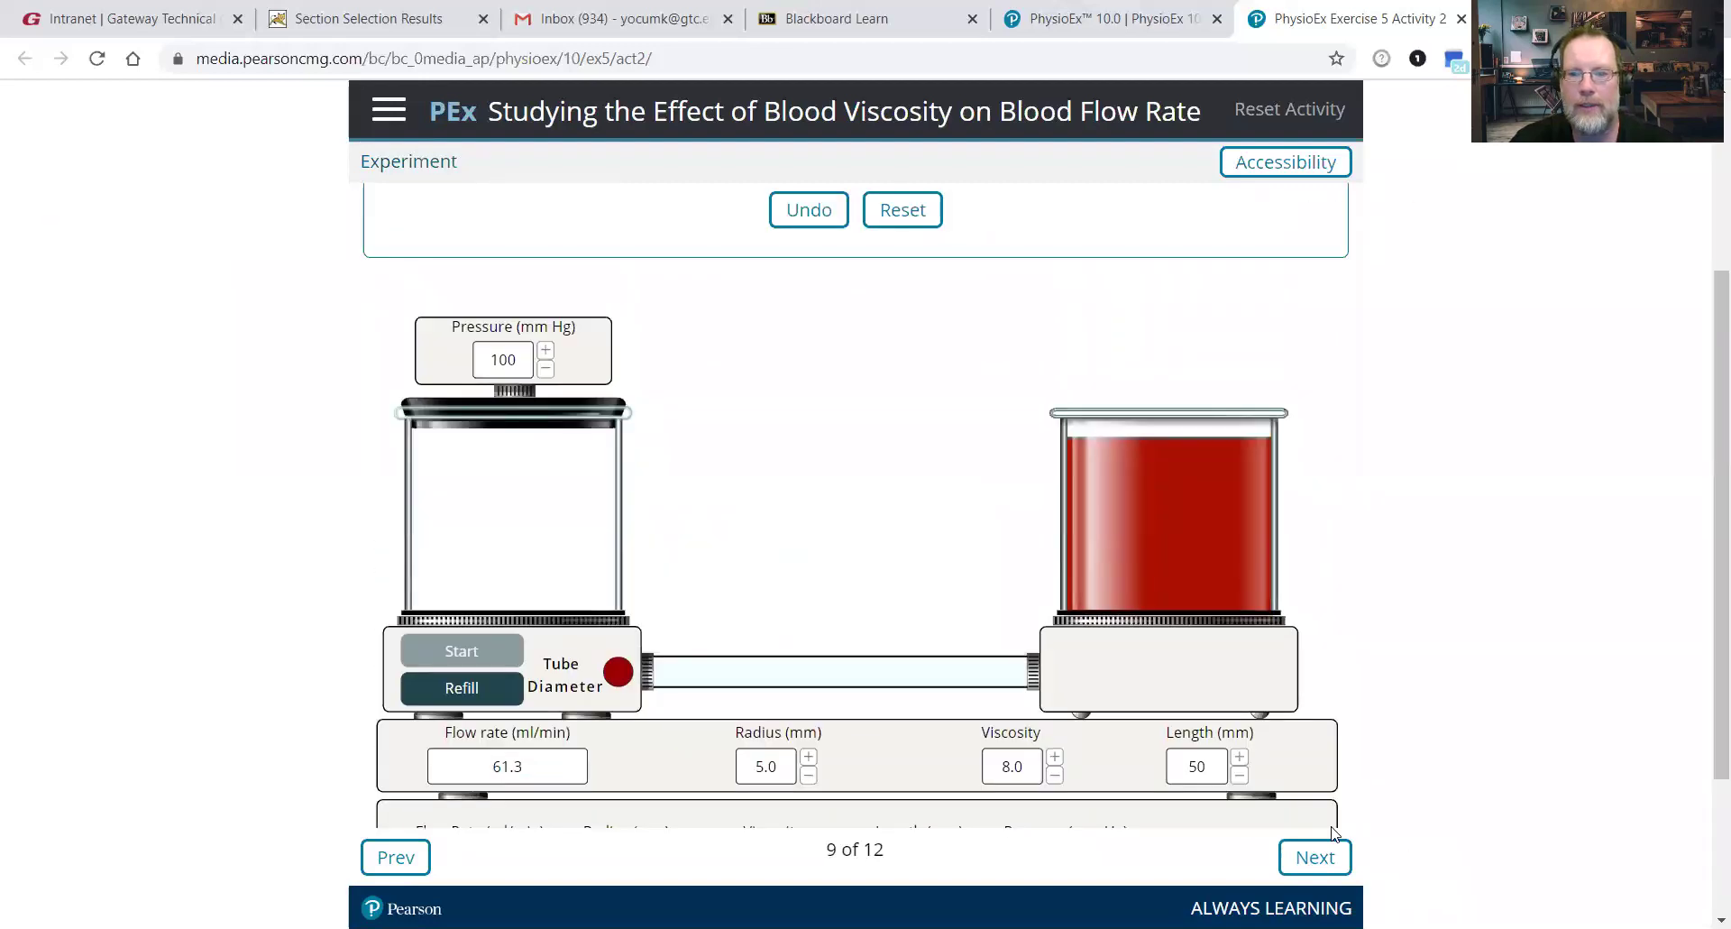
click(1318, 858)
- Advance to experiment step 12 and submit and confirm the completed results
click(1321, 860)
click(1323, 860)
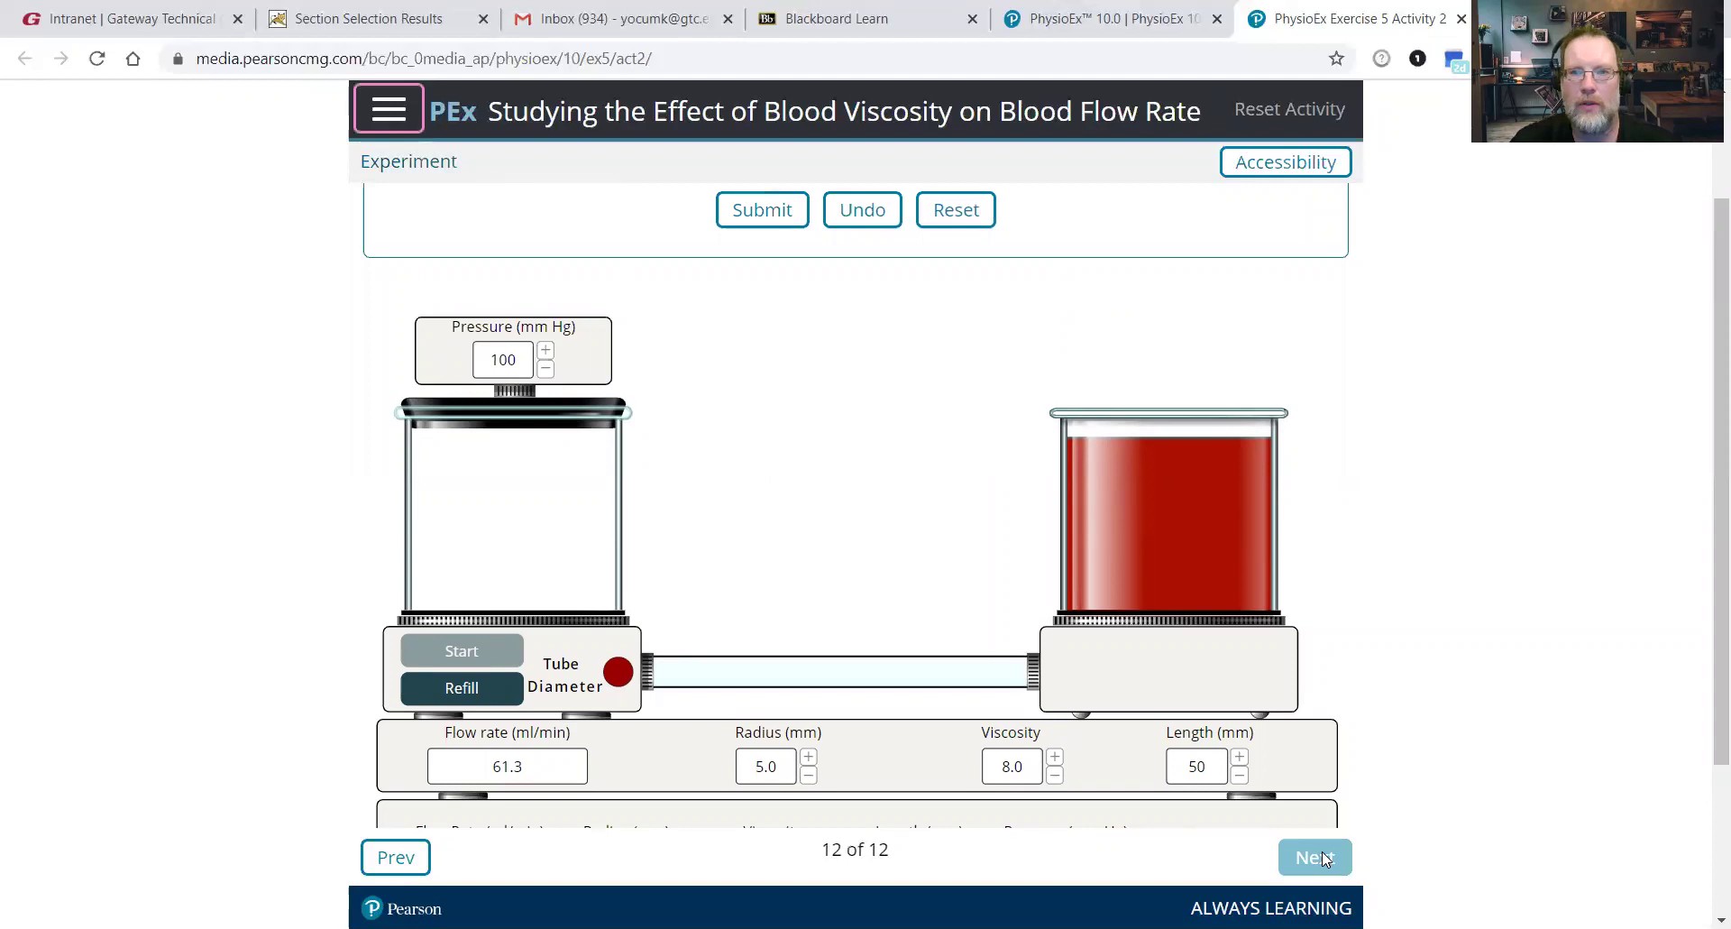
click(756, 221)
click(810, 604)
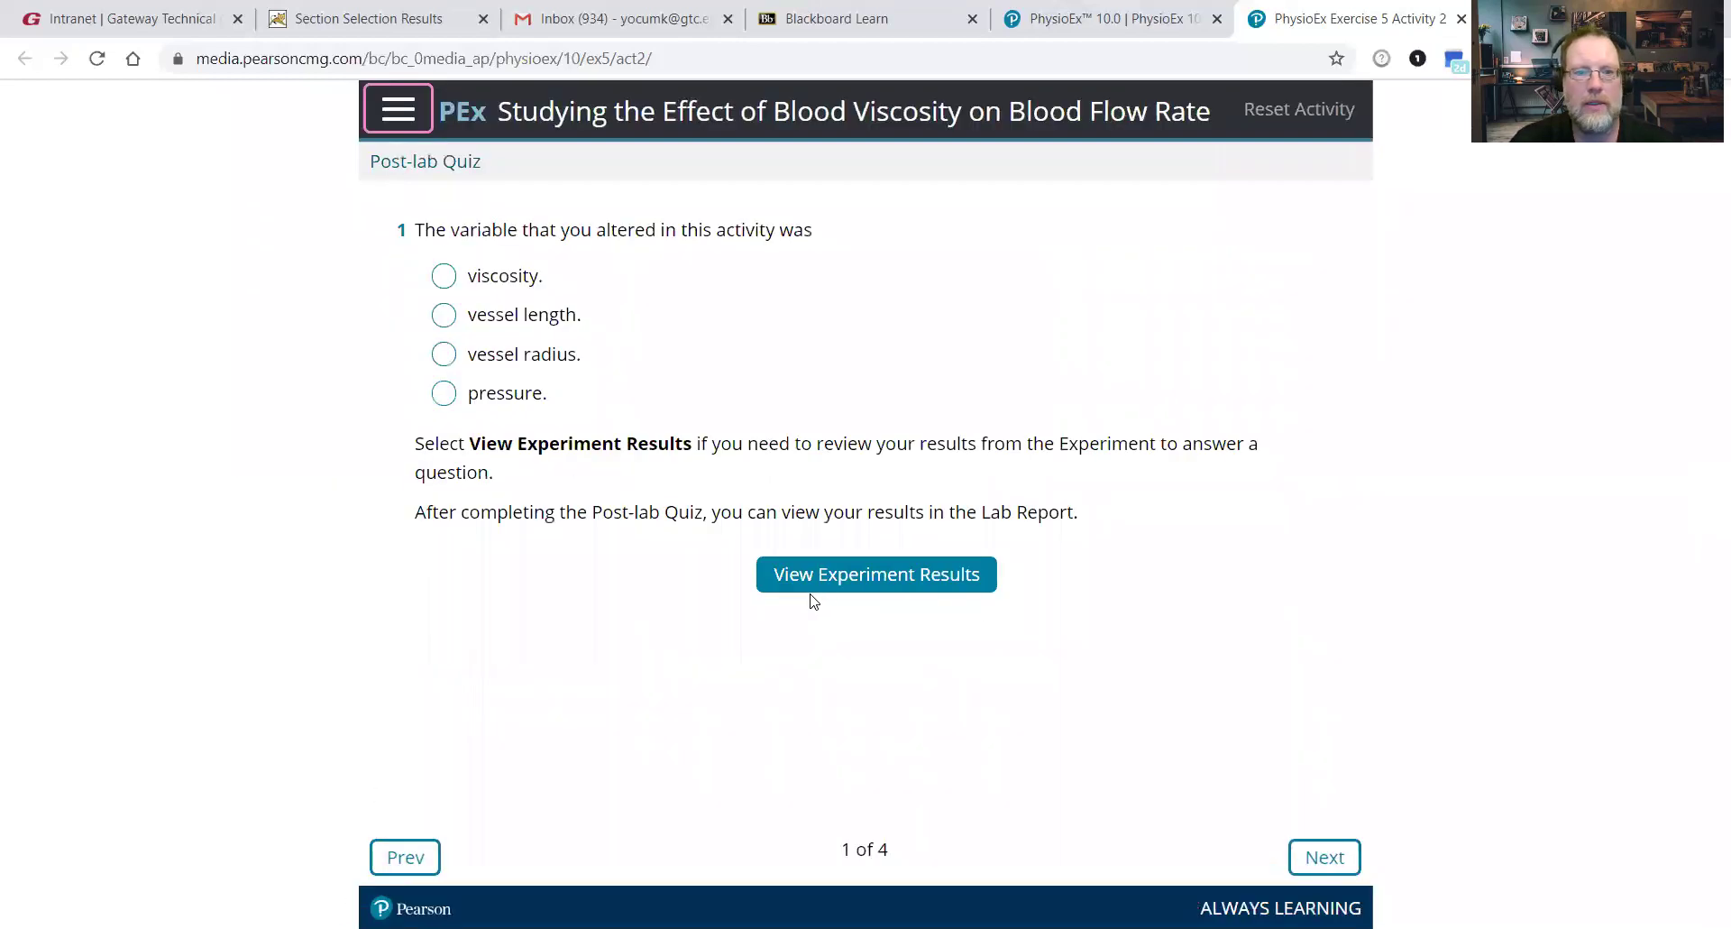
- Skip the four post-lab quiz questions unanswered and submit to reach the Review Sheet
click(1324, 857)
click(1334, 859)
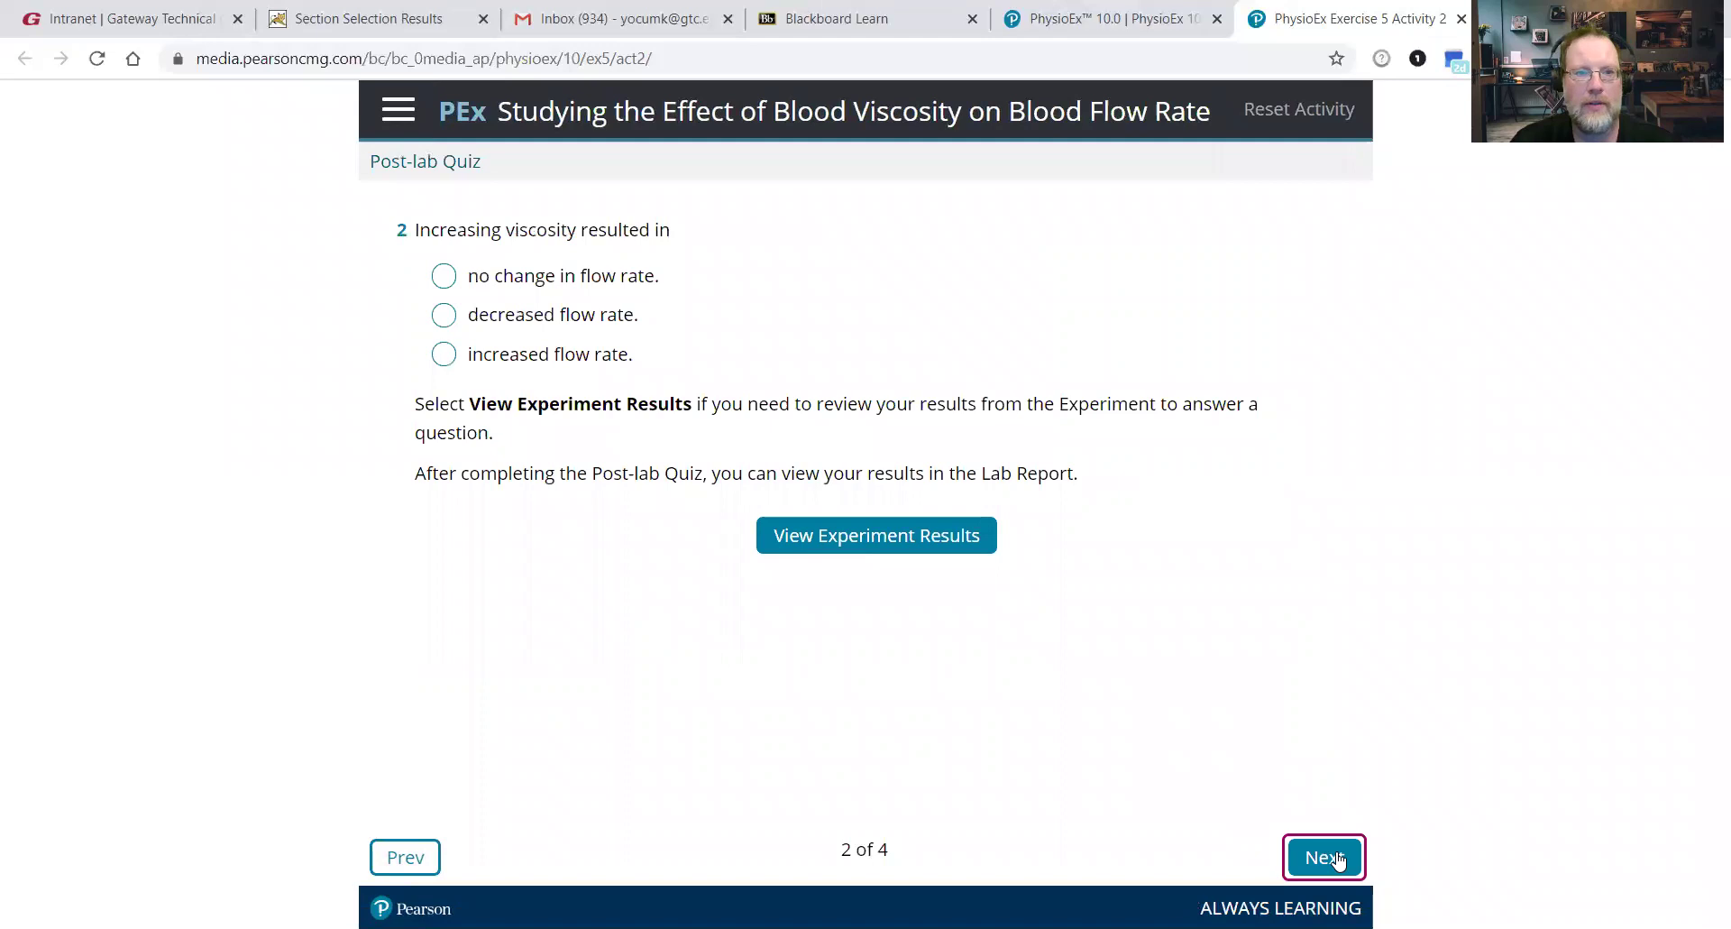
click(1337, 859)
click(1335, 858)
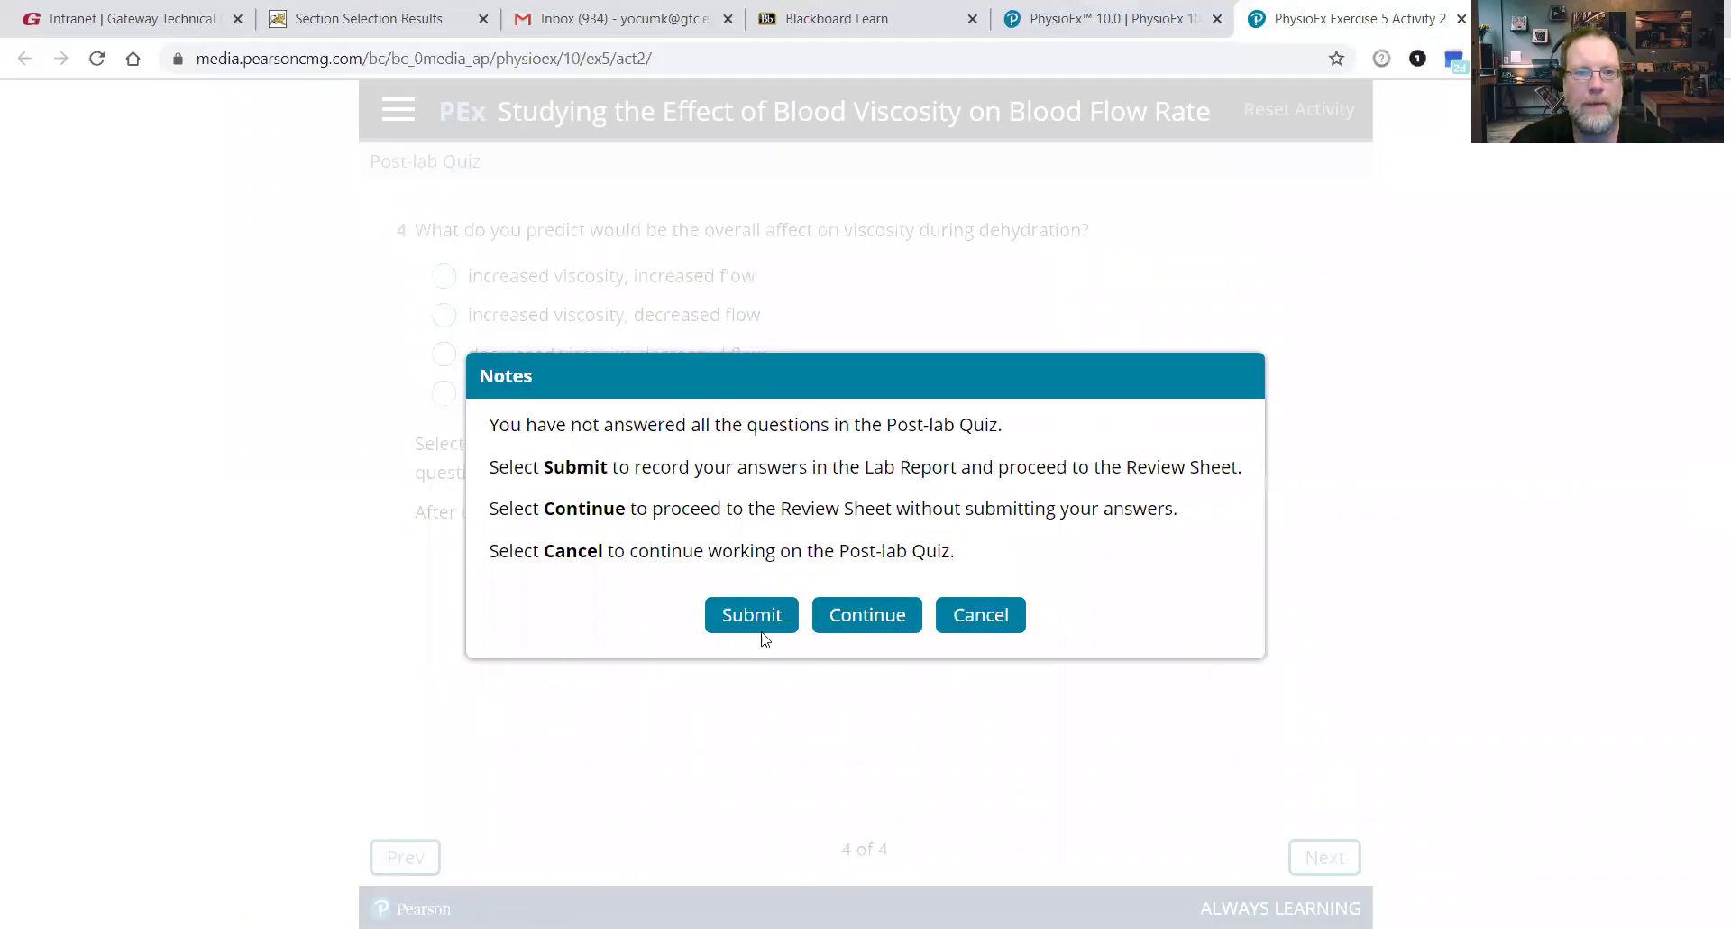
click(783, 615)
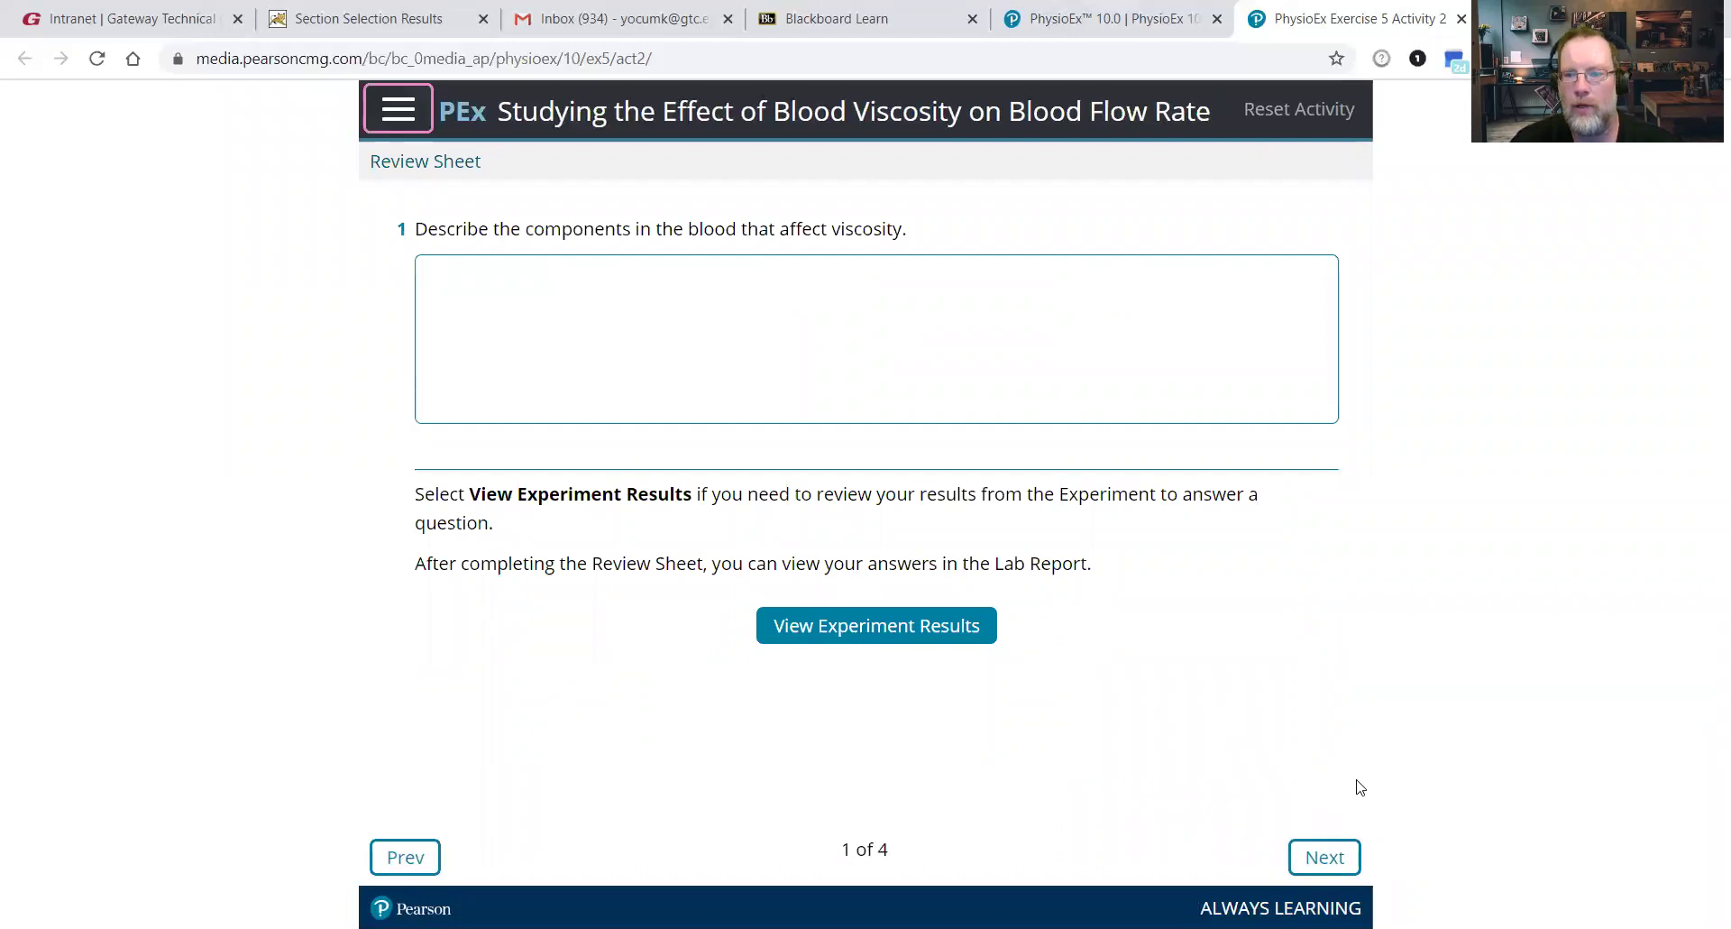
- Skip Review Sheet questions 1–4 unanswered and submit the sheet to display the Lab Report
click(1318, 860)
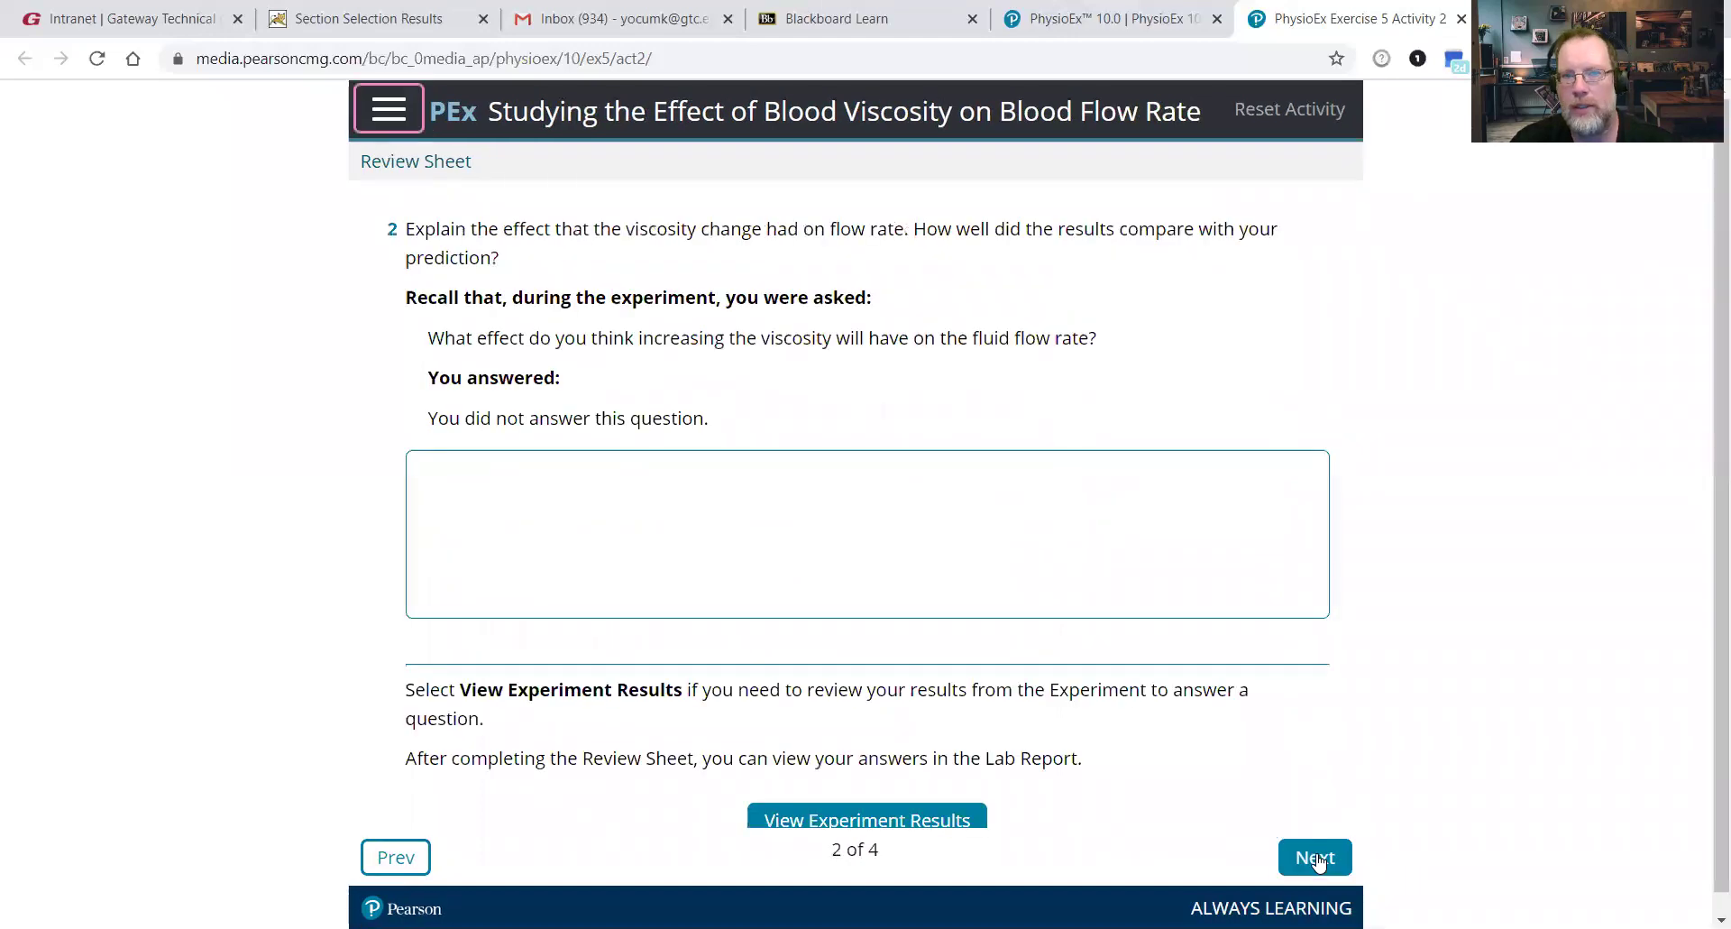
click(1318, 859)
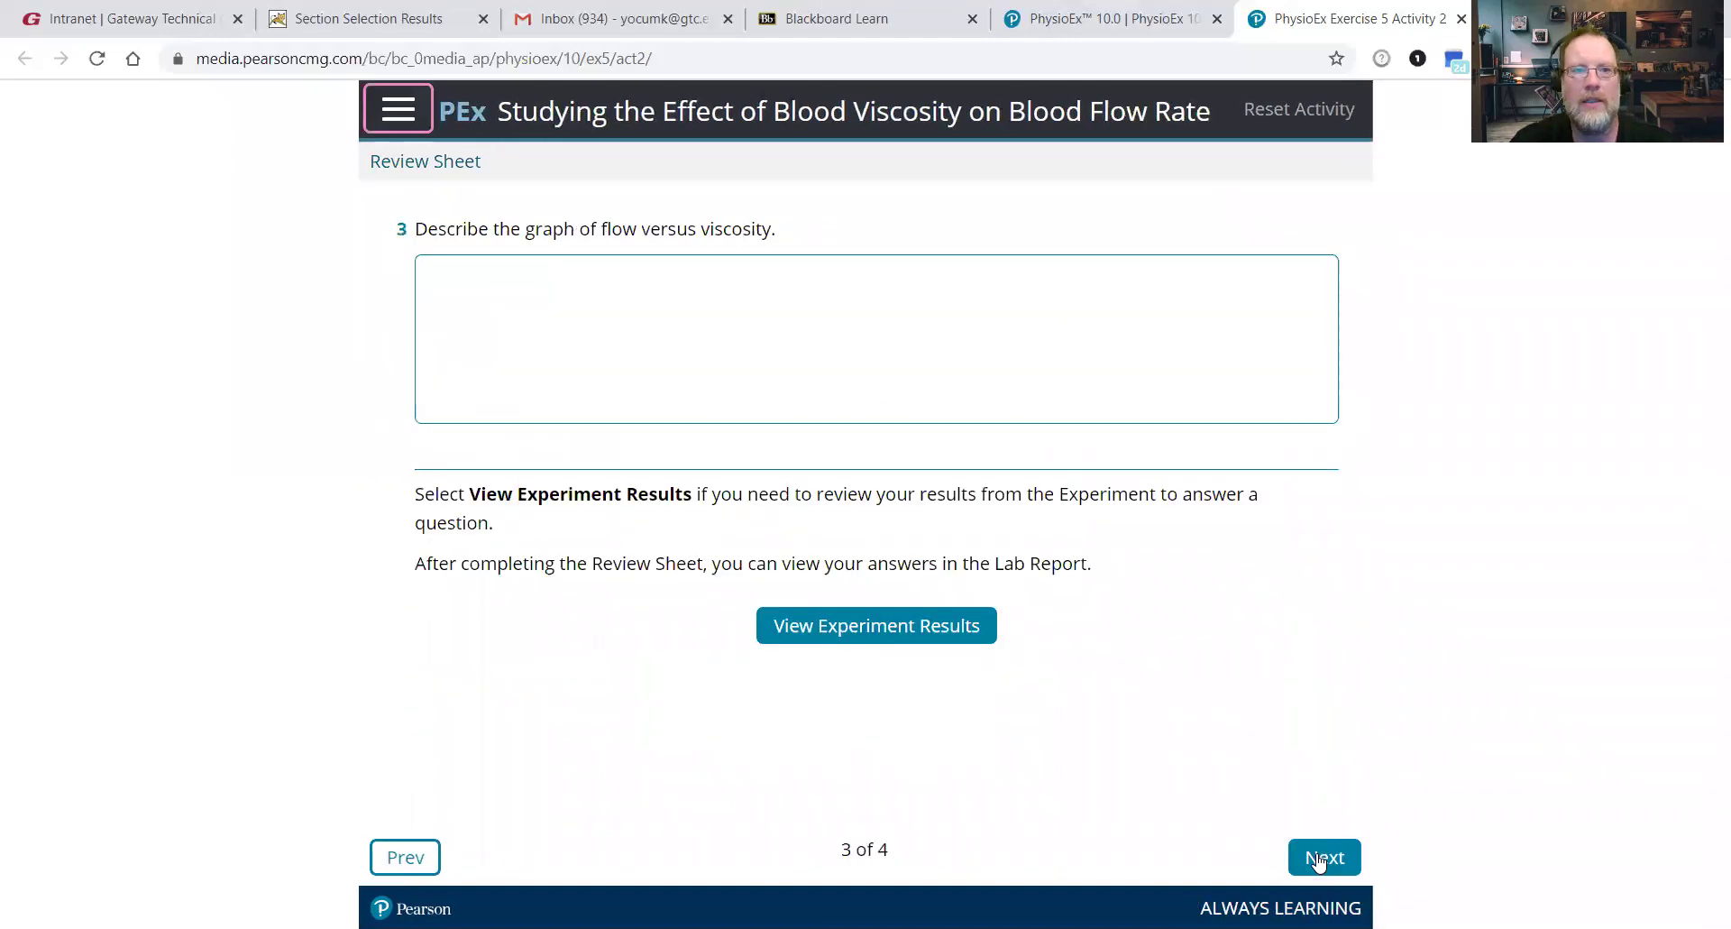
click(1318, 859)
click(1318, 859)
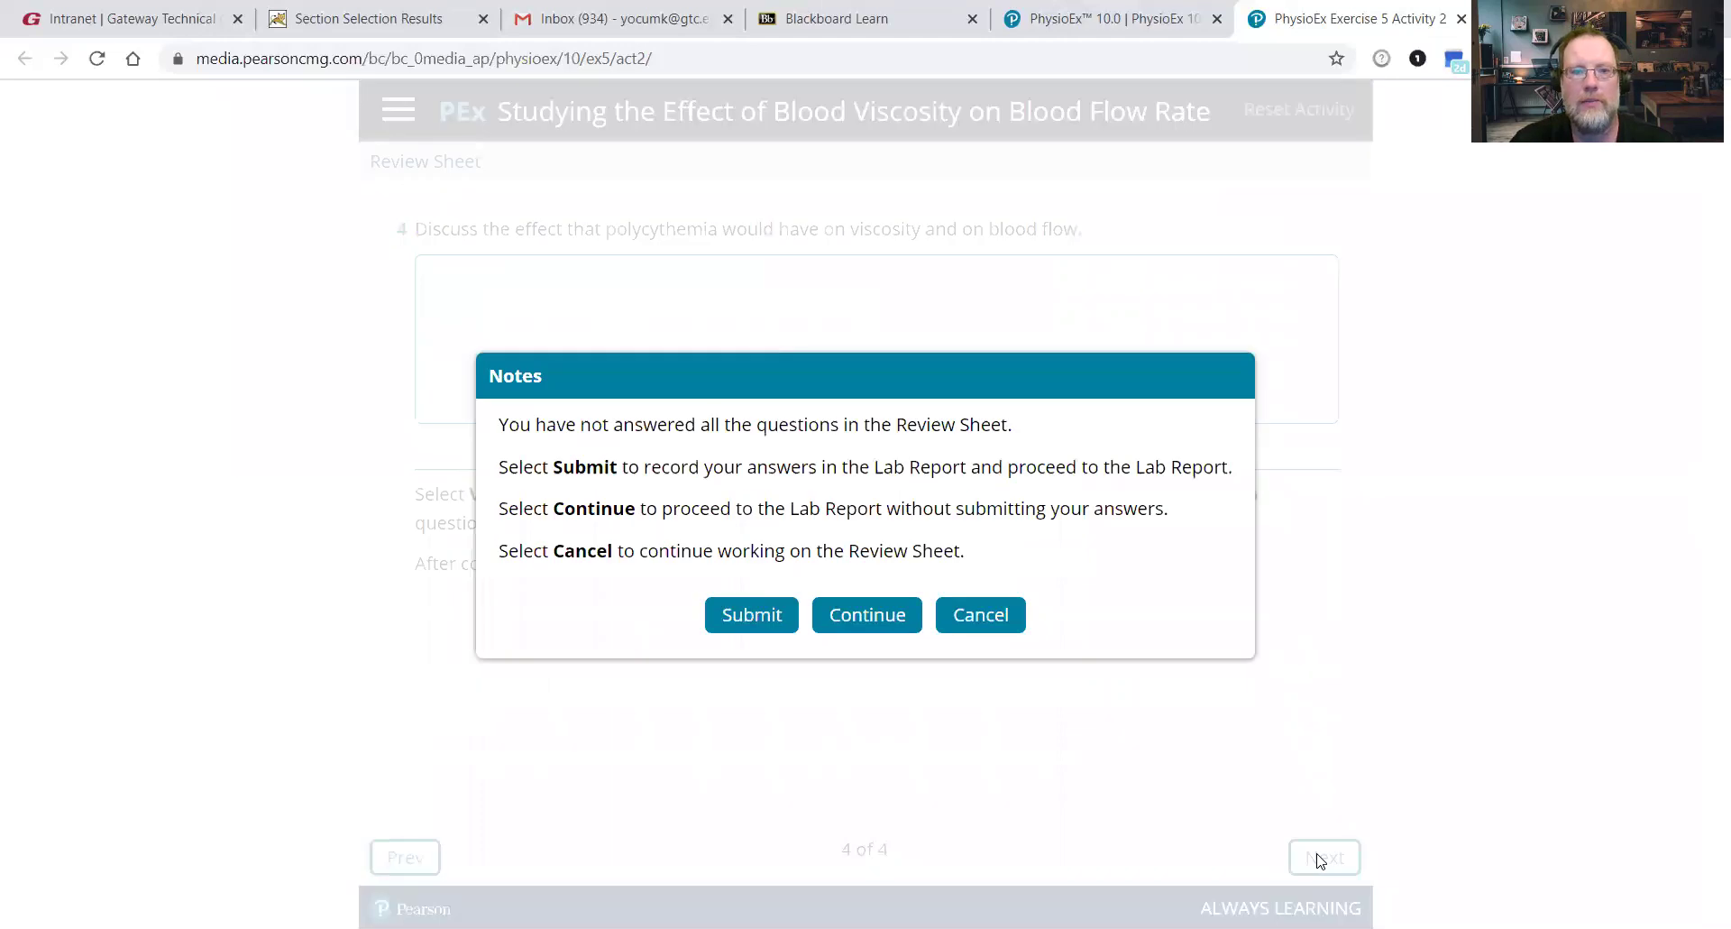
click(766, 613)
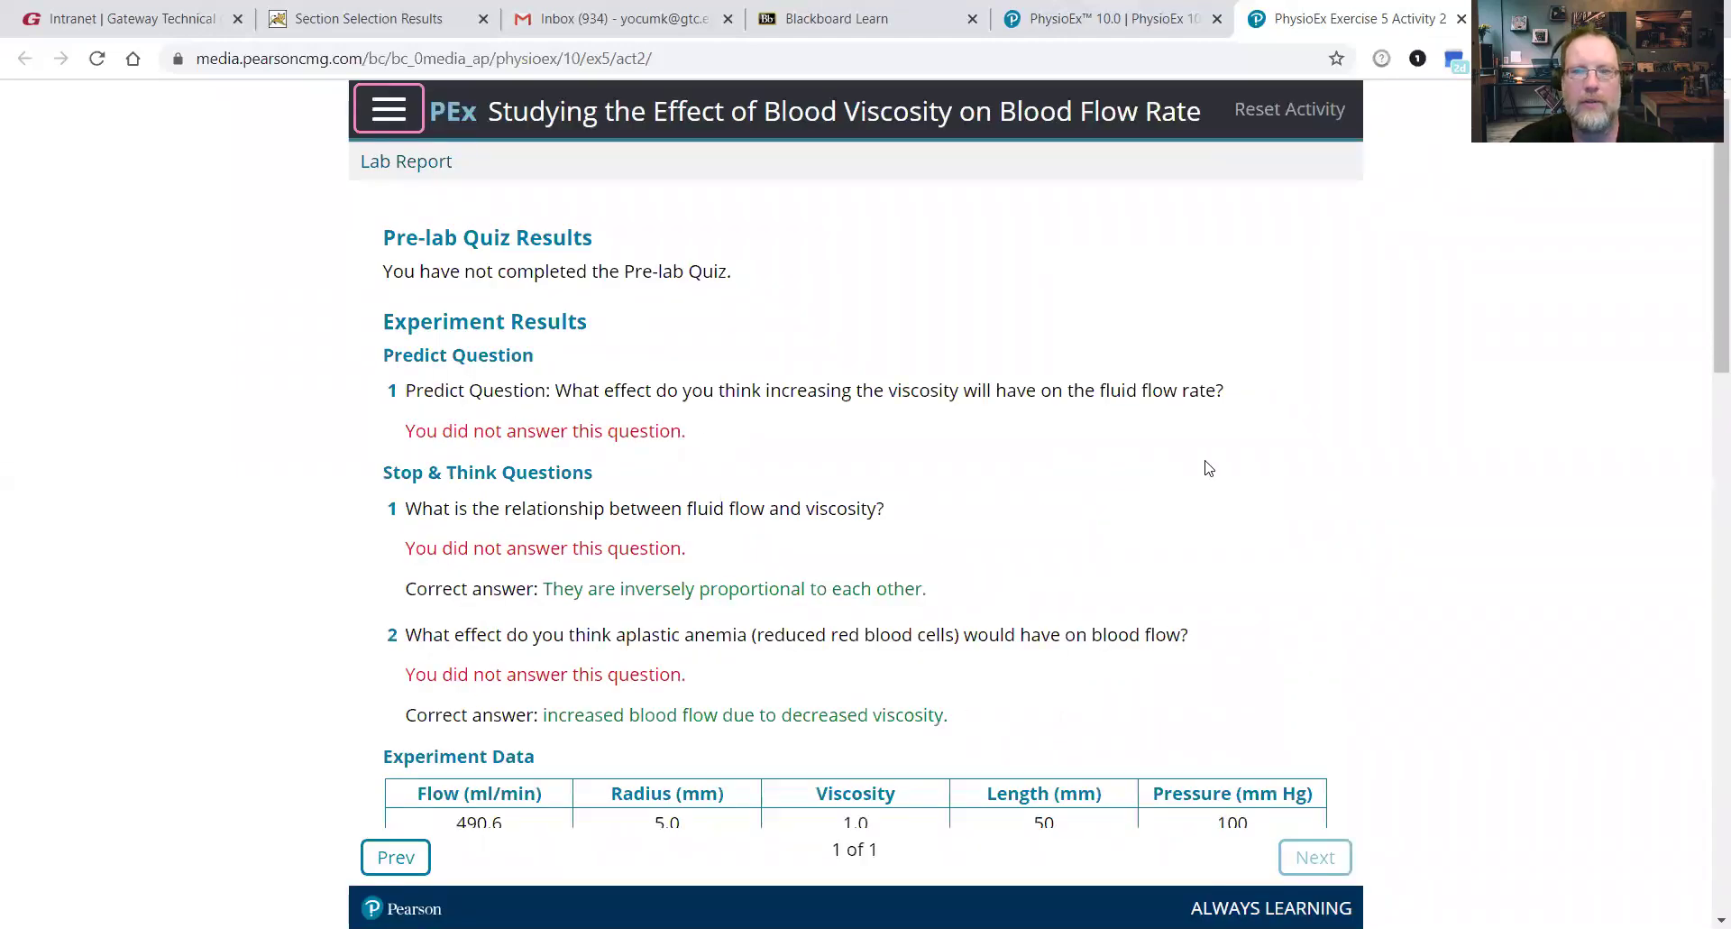
- Generate the printable Exercise 5 Activity 2 Lab Report, entering the student's name as its heading
drag(1709, 501, 1703, 898)
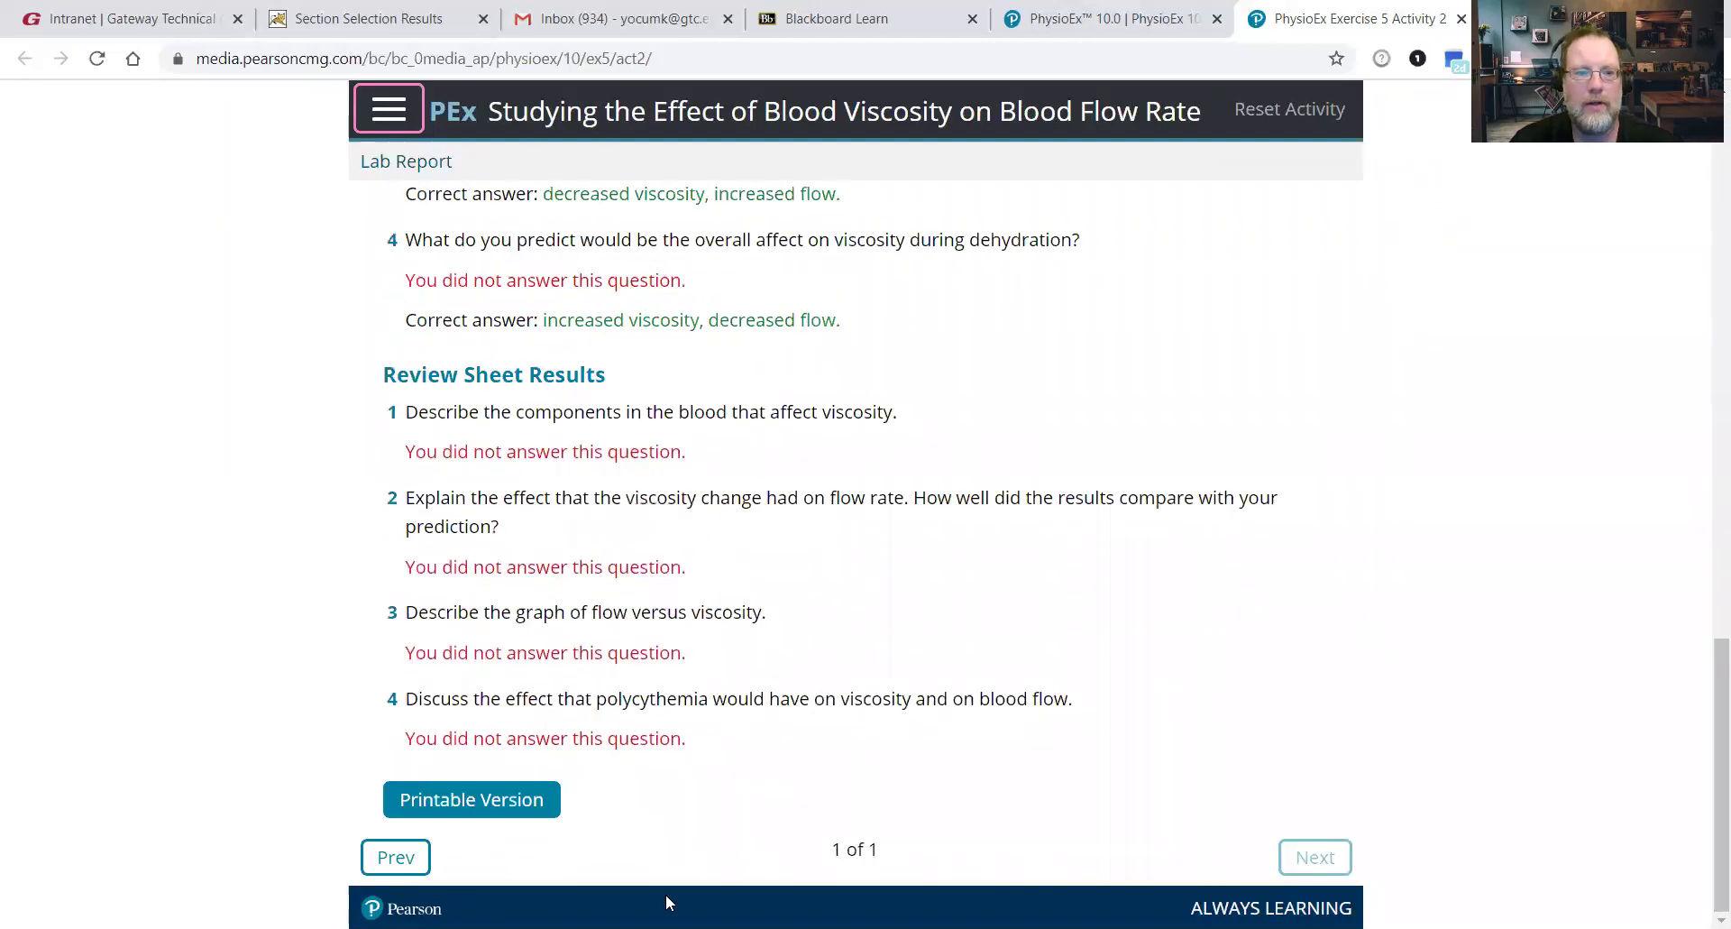
click(487, 797)
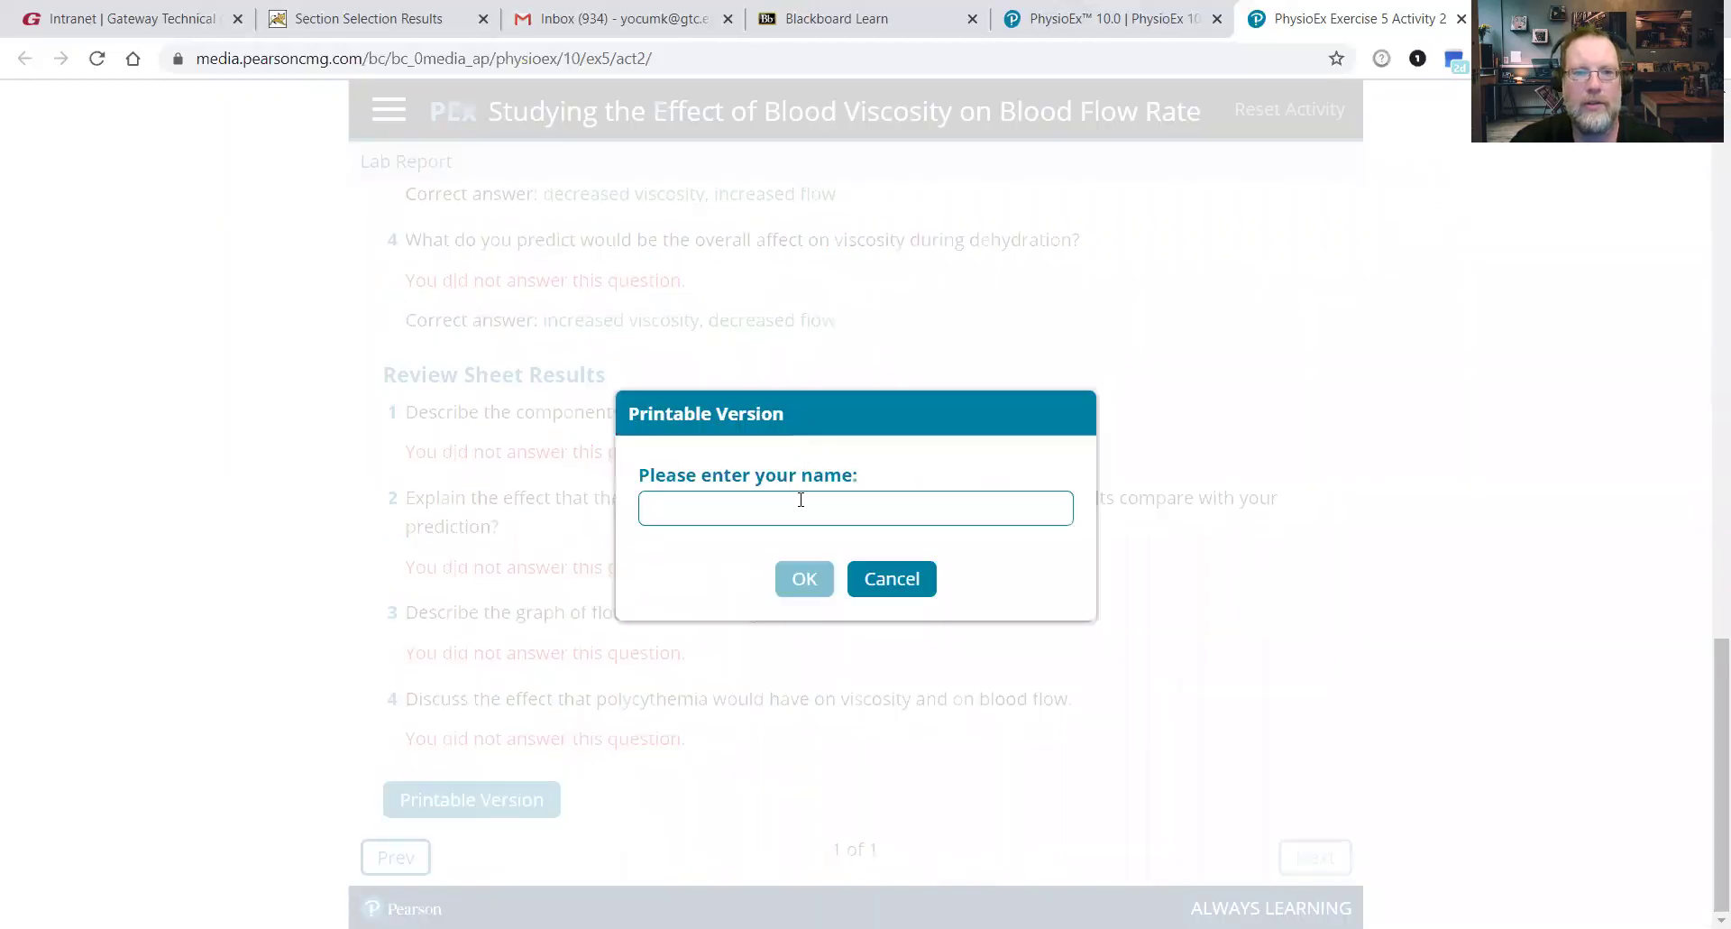
text(Kei)
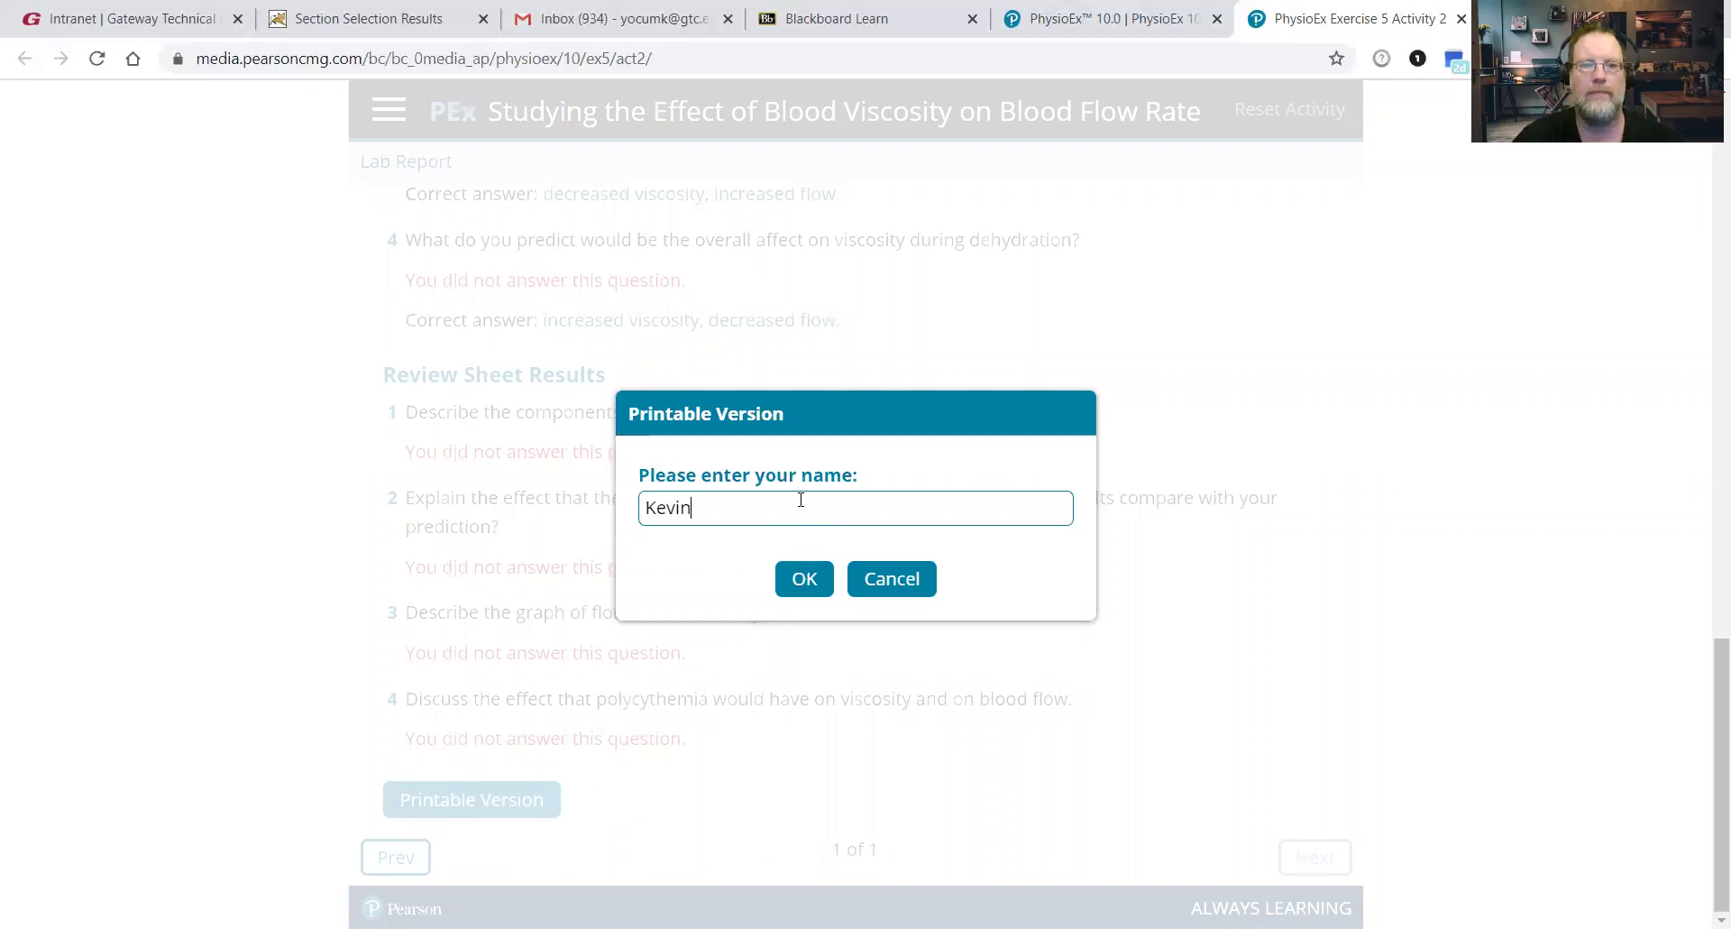
click(800, 595)
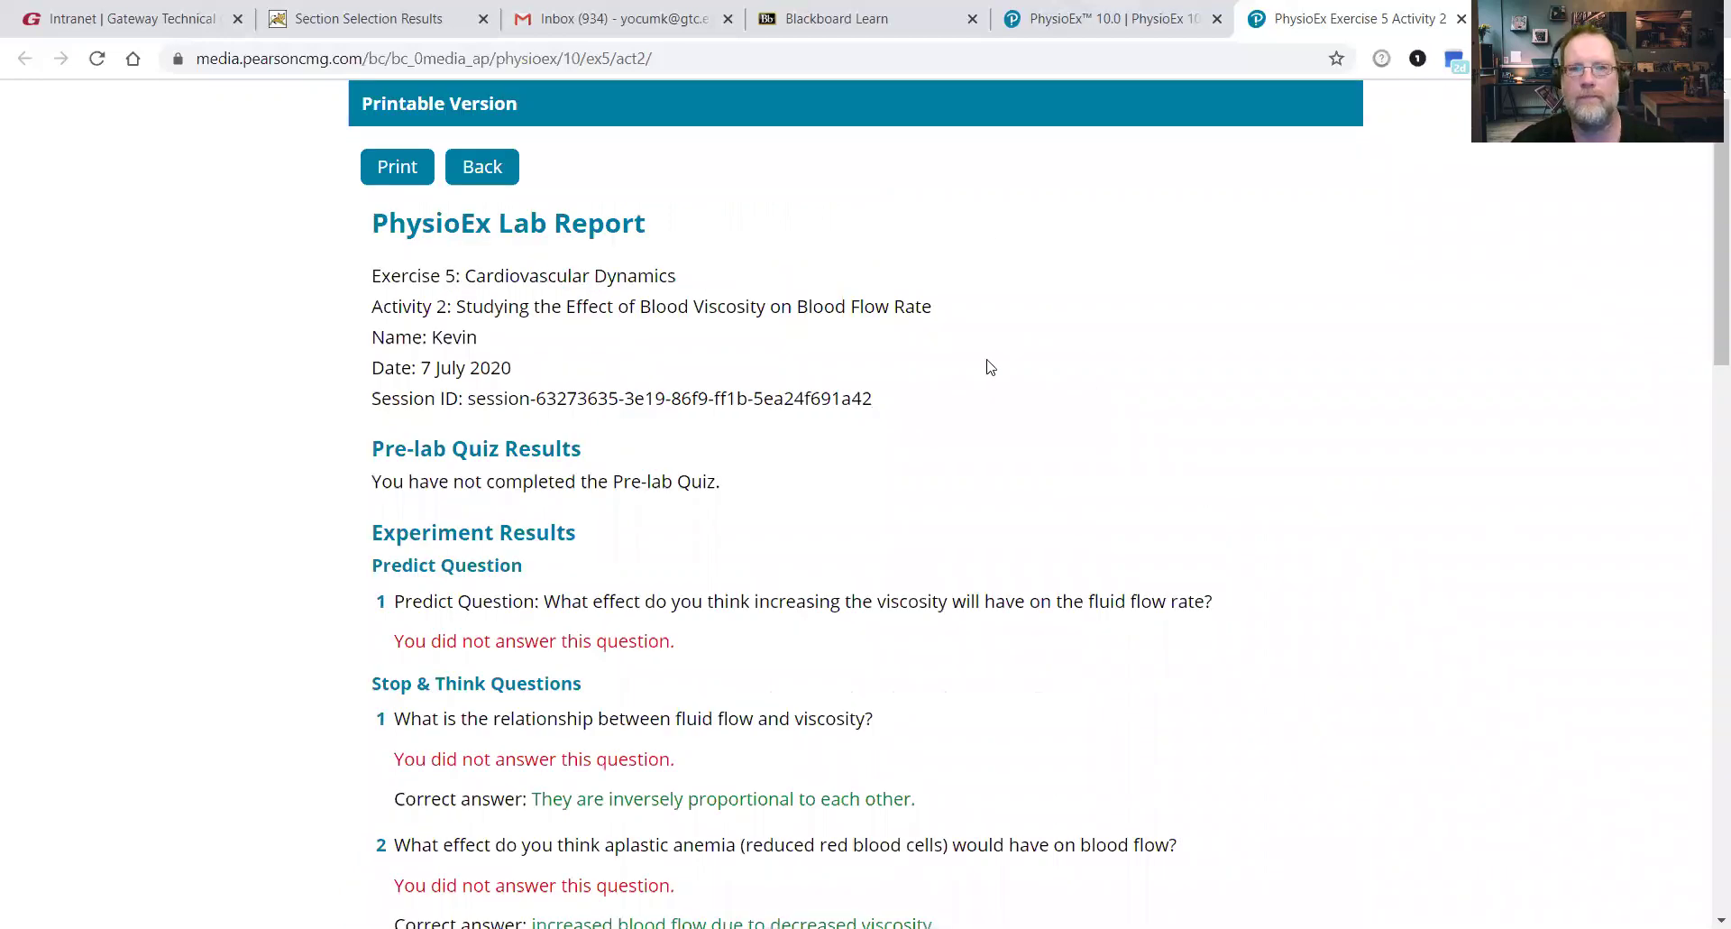
click(397, 168)
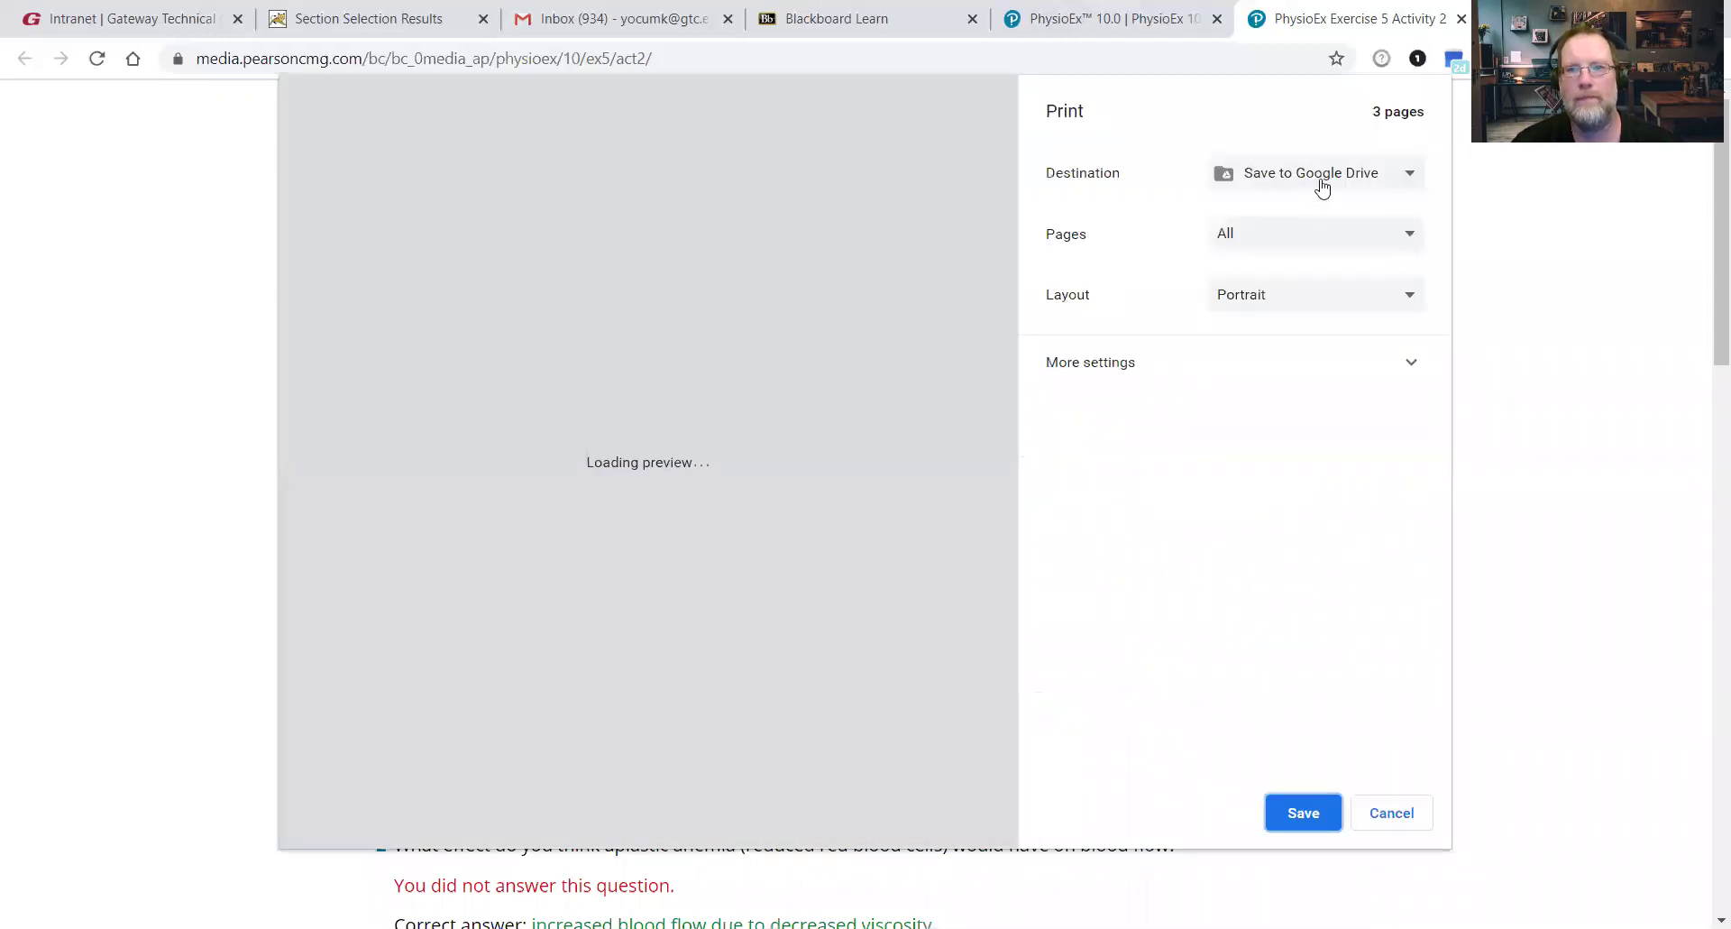
click(1319, 180)
click(1296, 252)
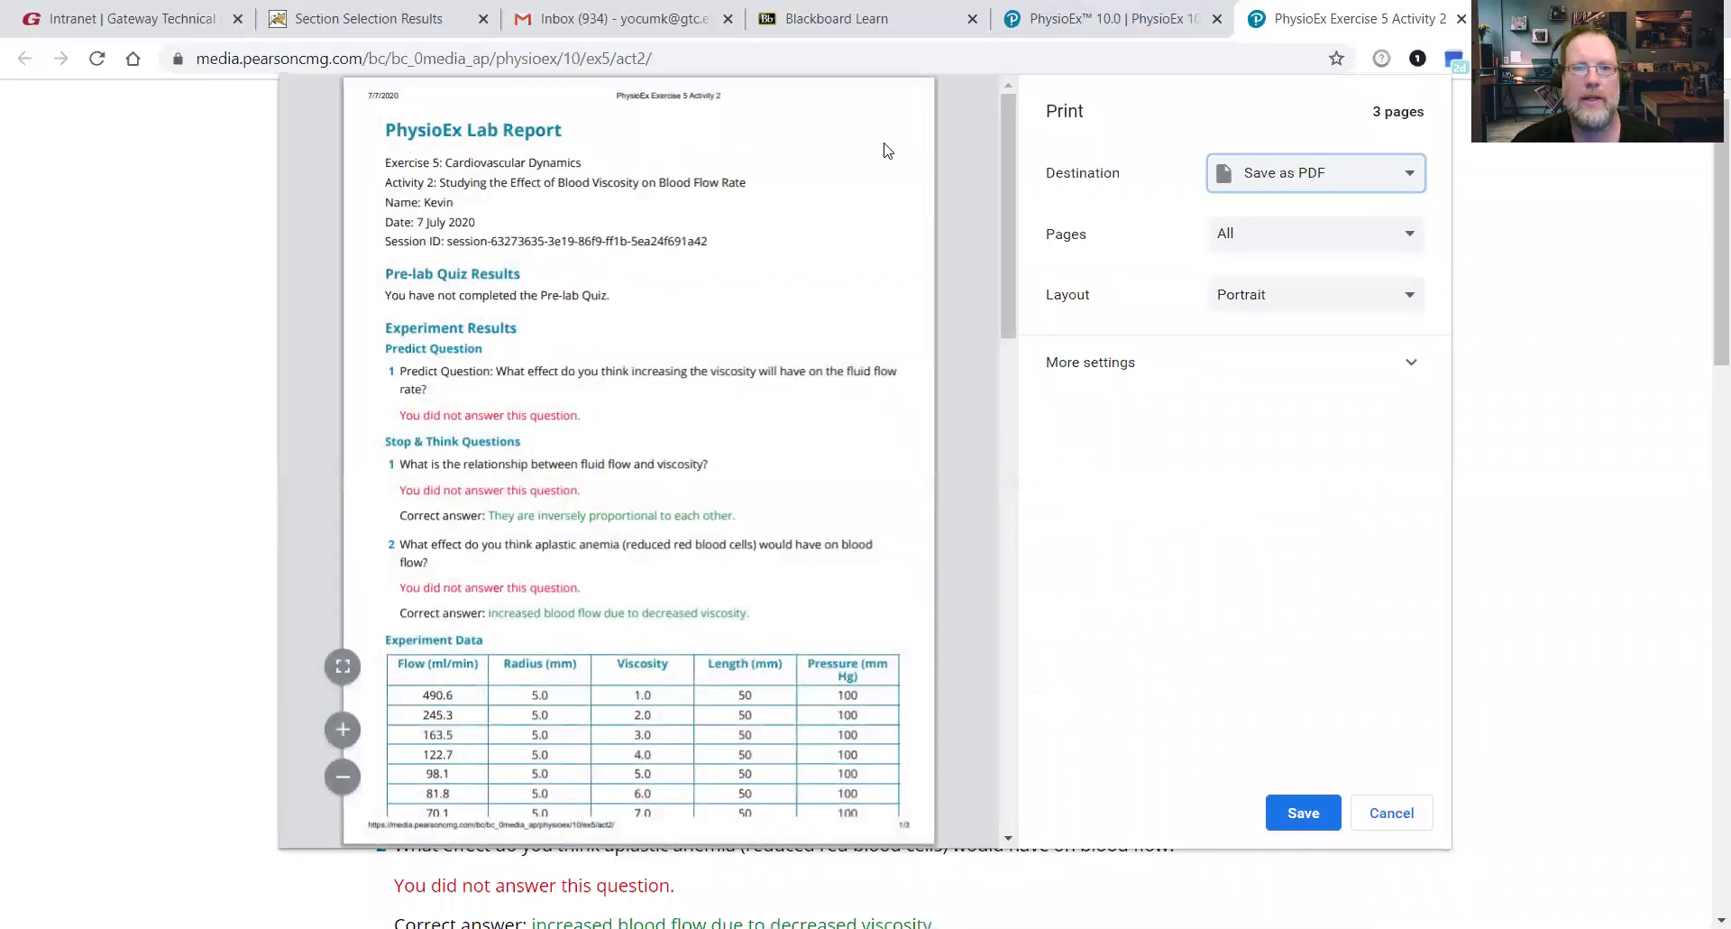
drag(1024, 275, 1094, 773)
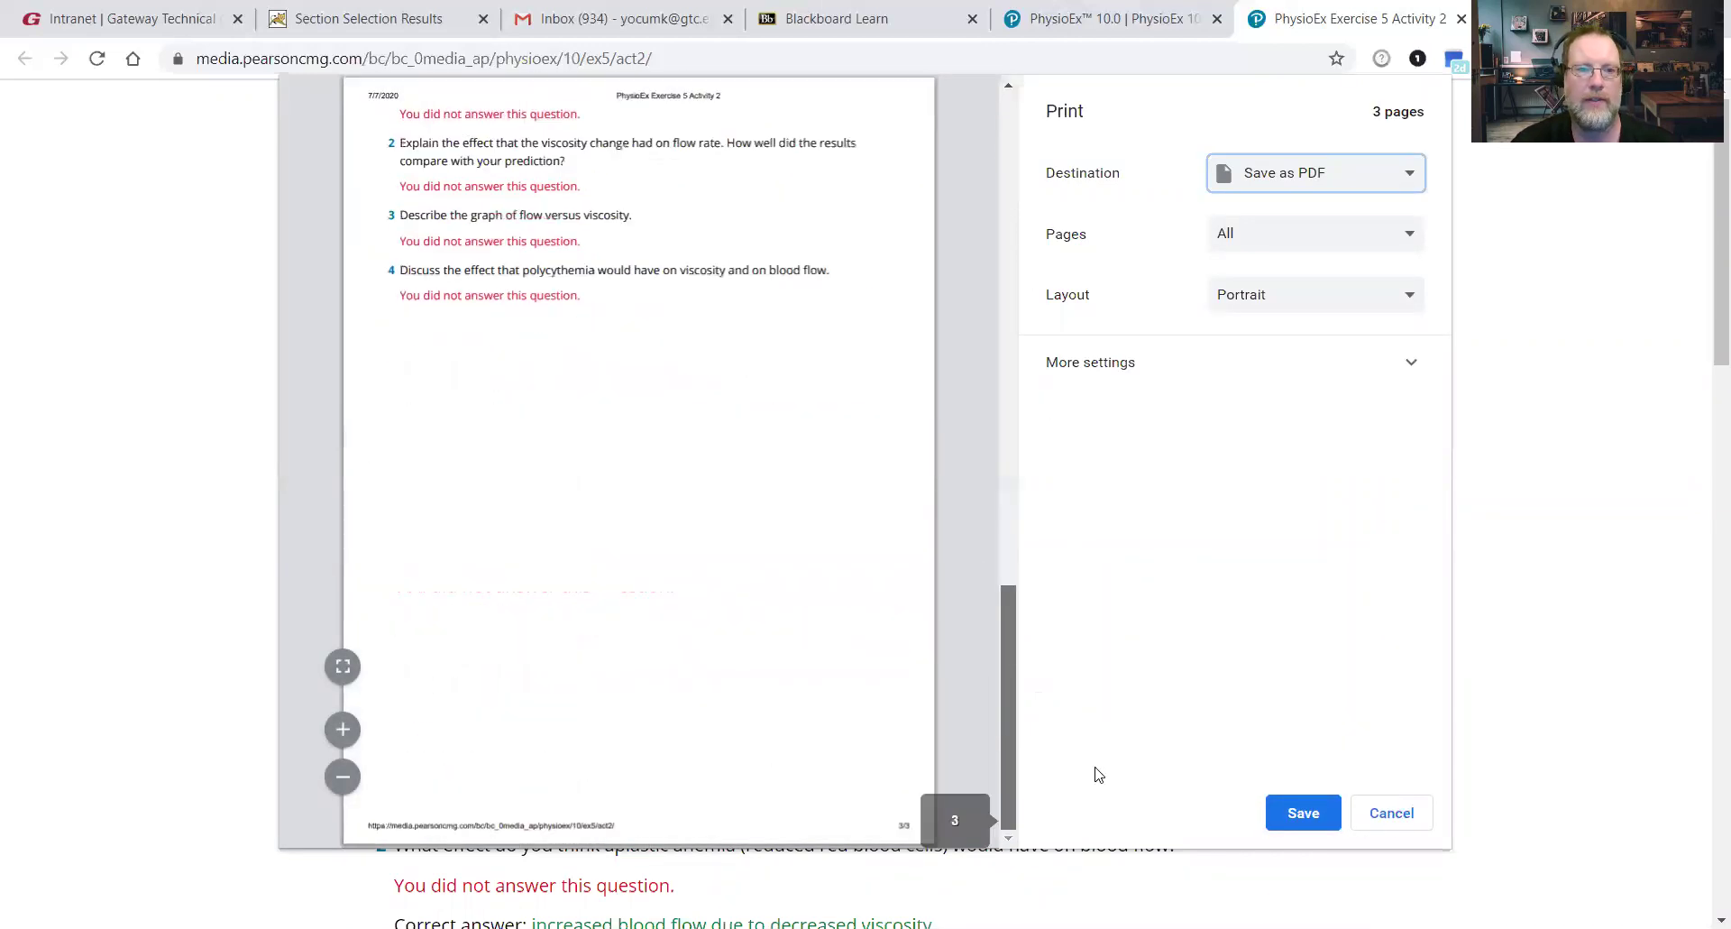
click(1388, 814)
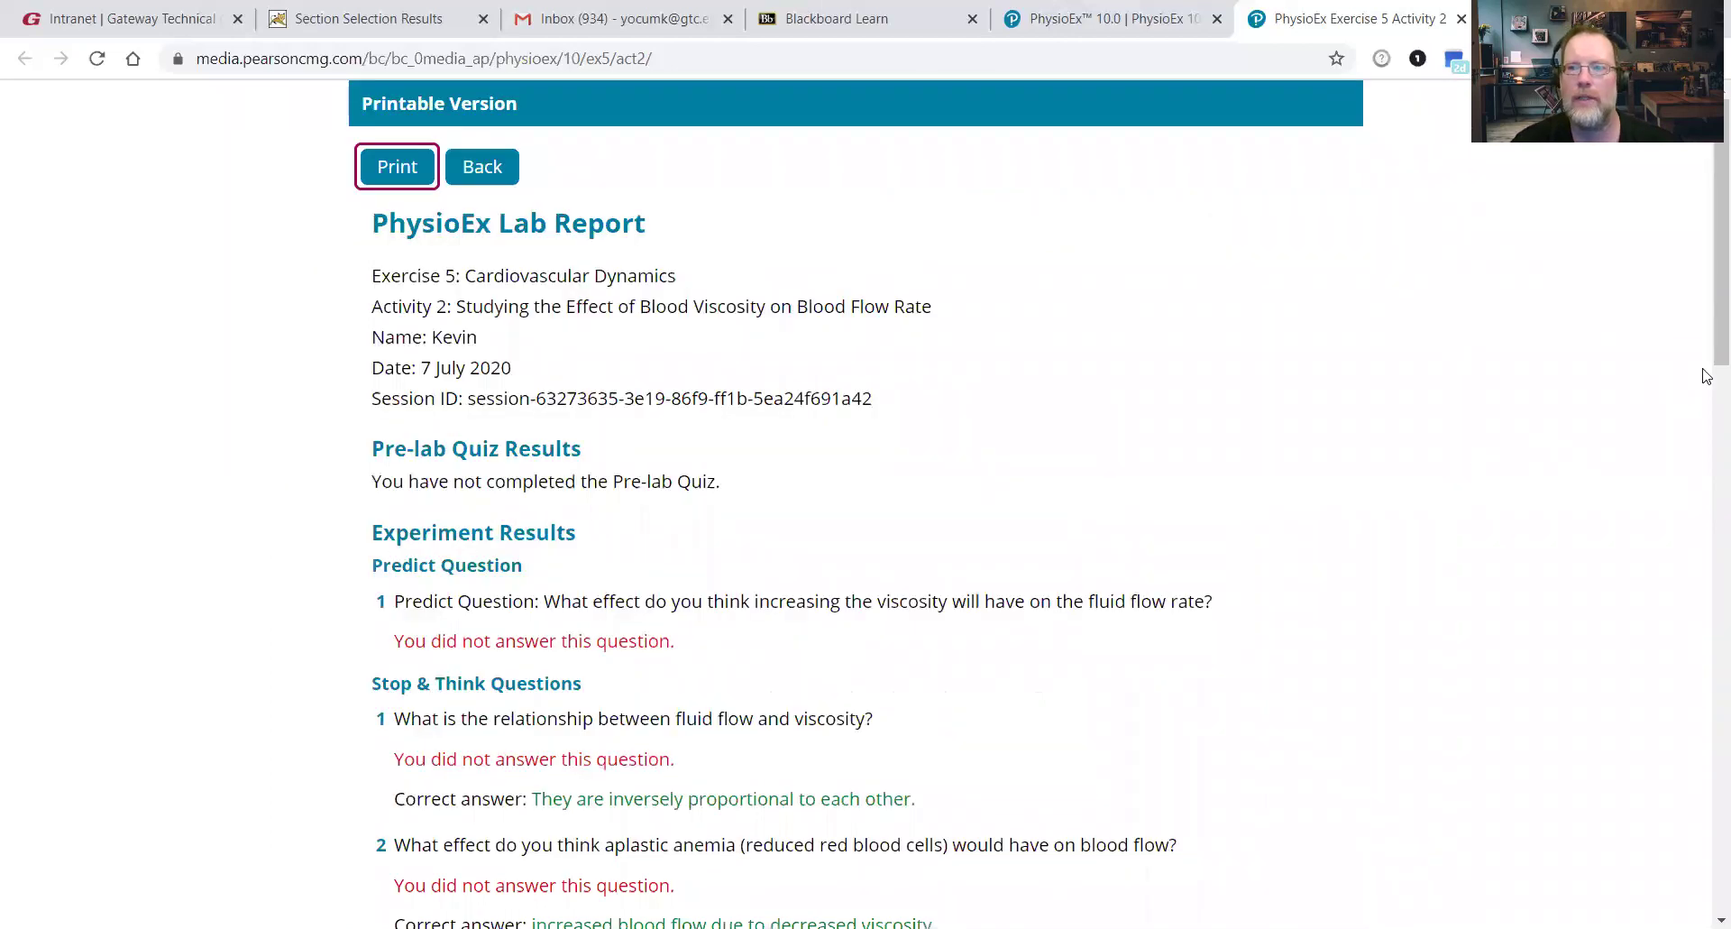